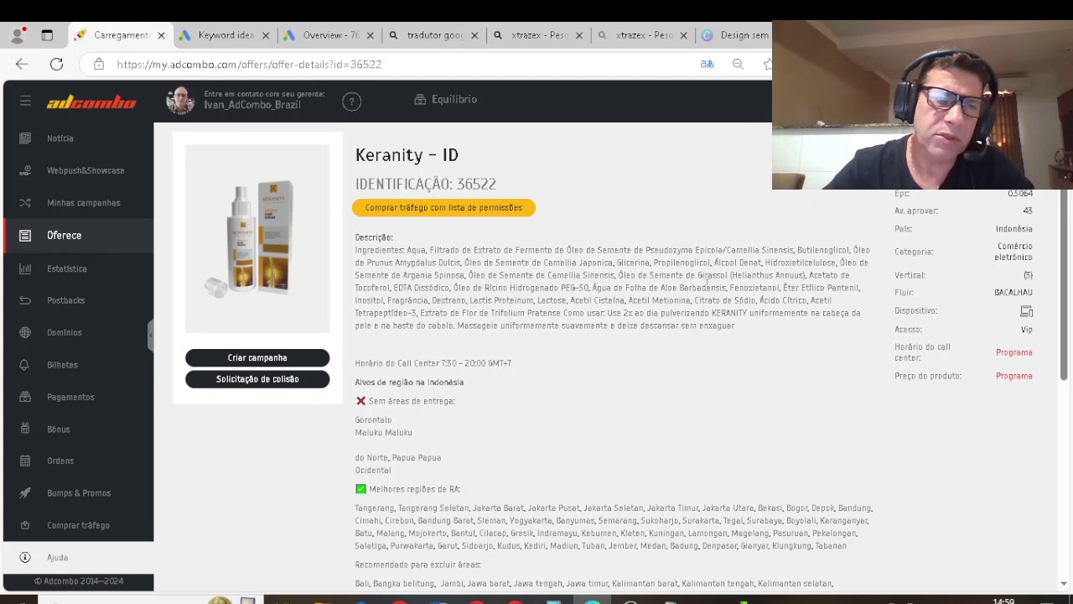
# - Review the Keranity - ID offer's description, delivery regions, tracking URLs and available landing pages
pyautogui.scroll(-2, 721, 385)
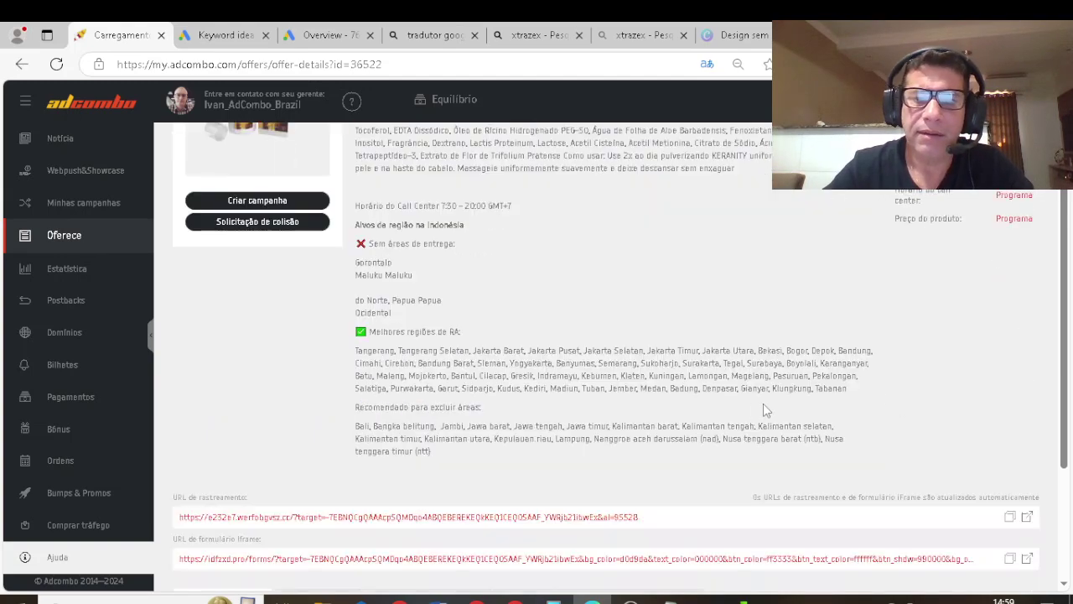
pyautogui.scroll(2, 759, 401)
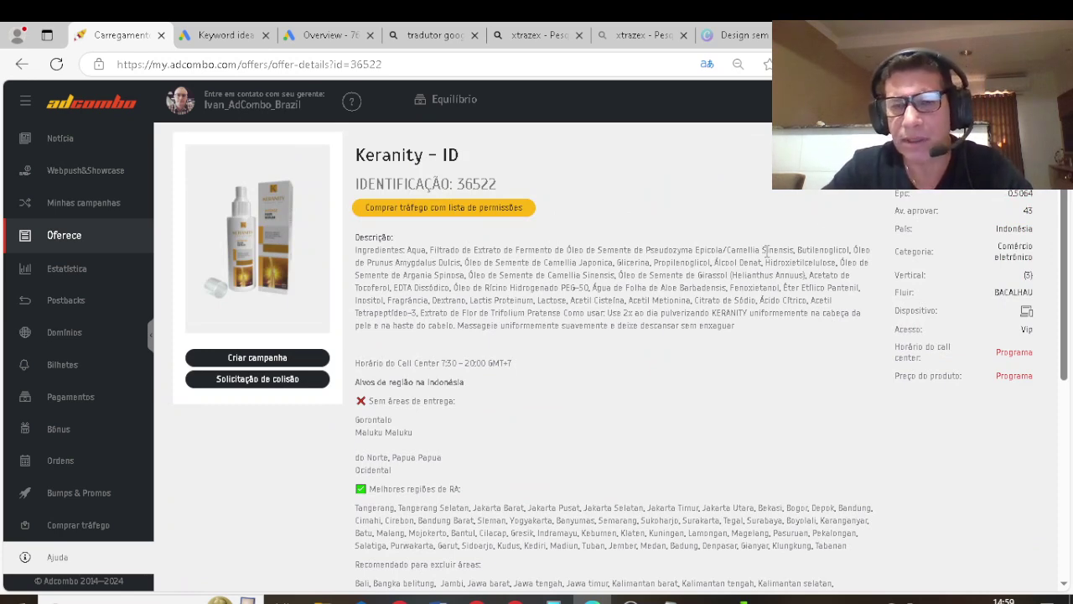
pyautogui.scroll(-2, 726, 311)
pyautogui.scroll(2, 838, 300)
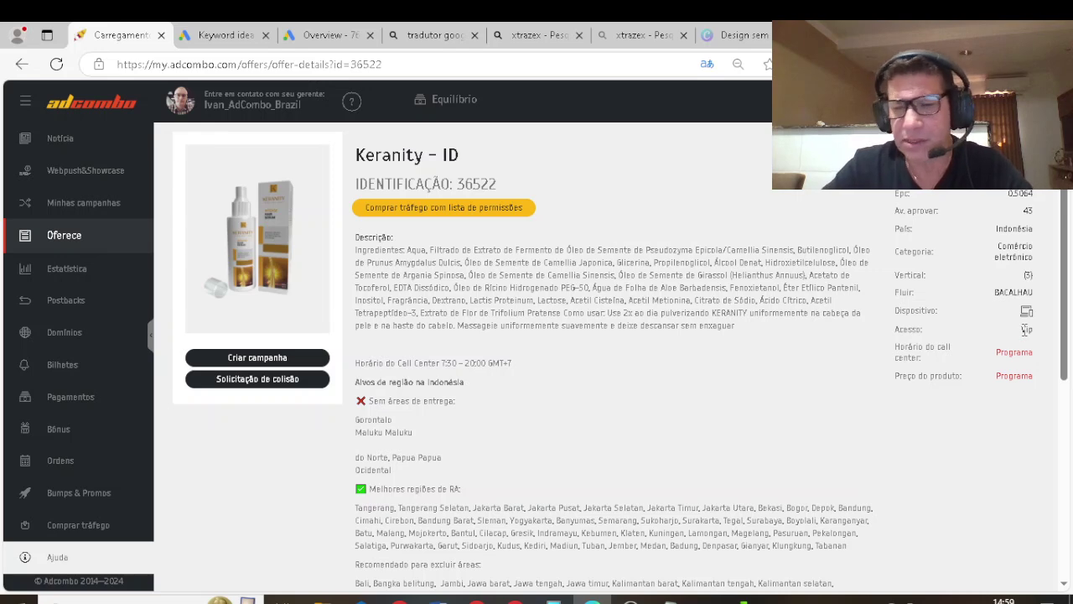
pyautogui.scroll(-1, 928, 388)
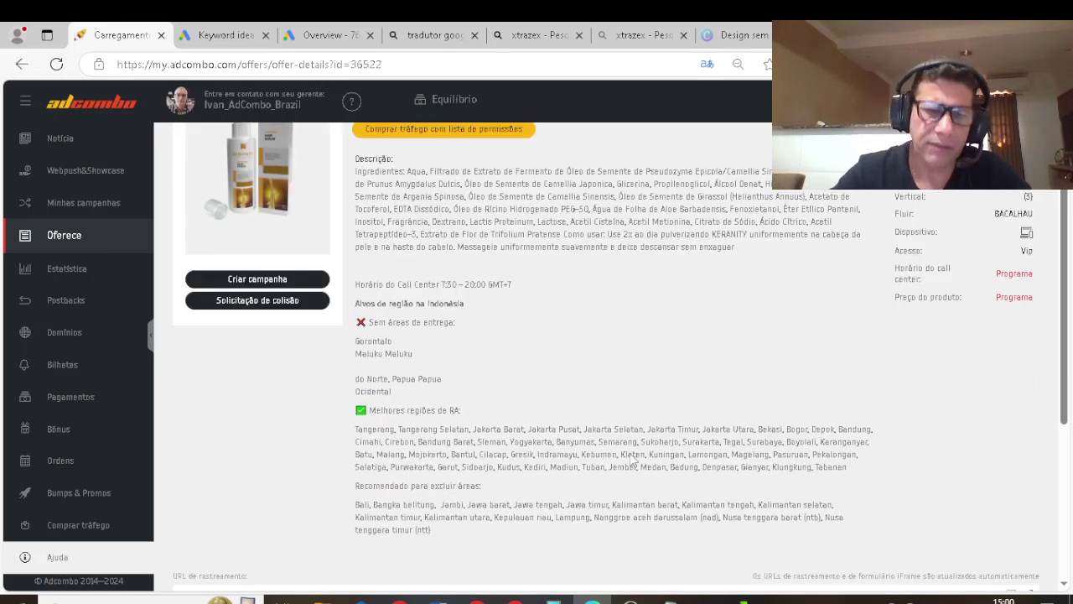
pyautogui.scroll(-2, 634, 457)
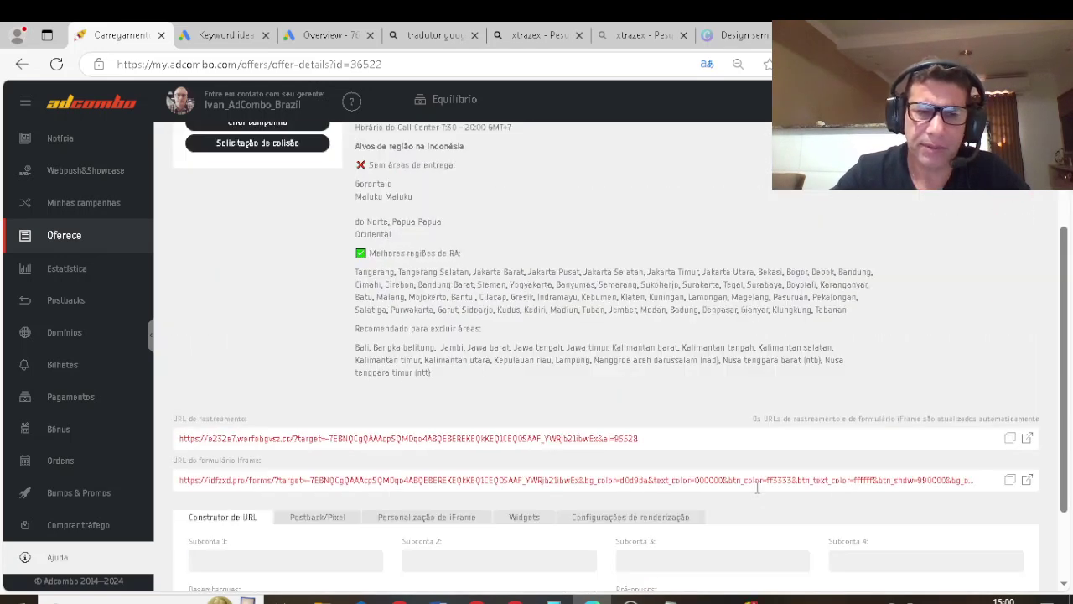
pyautogui.scroll(2, 757, 486)
pyautogui.scroll(-3, 801, 490)
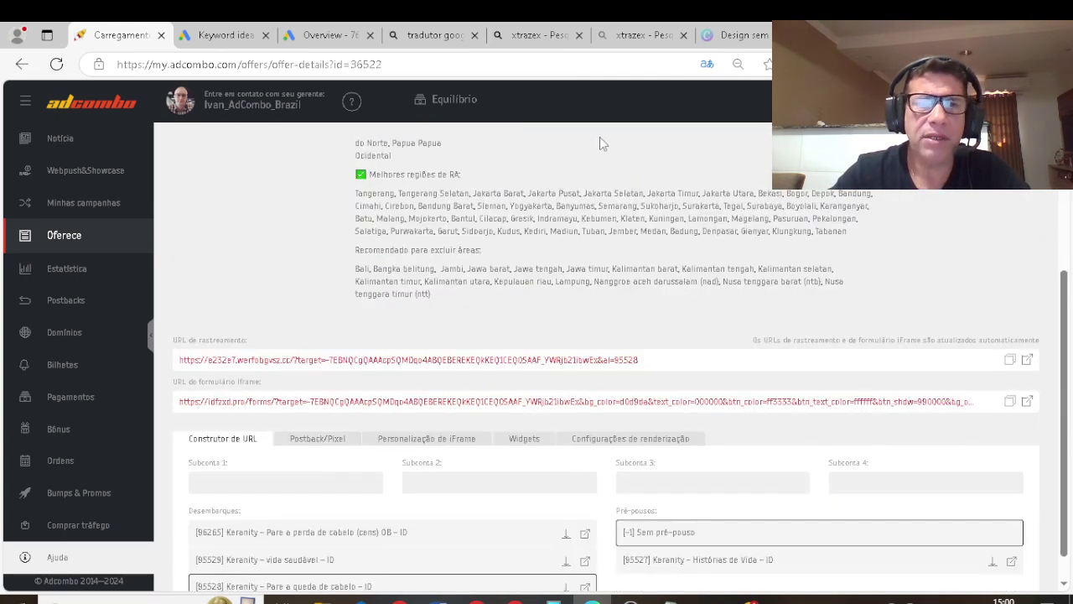
pyautogui.click(351, 101)
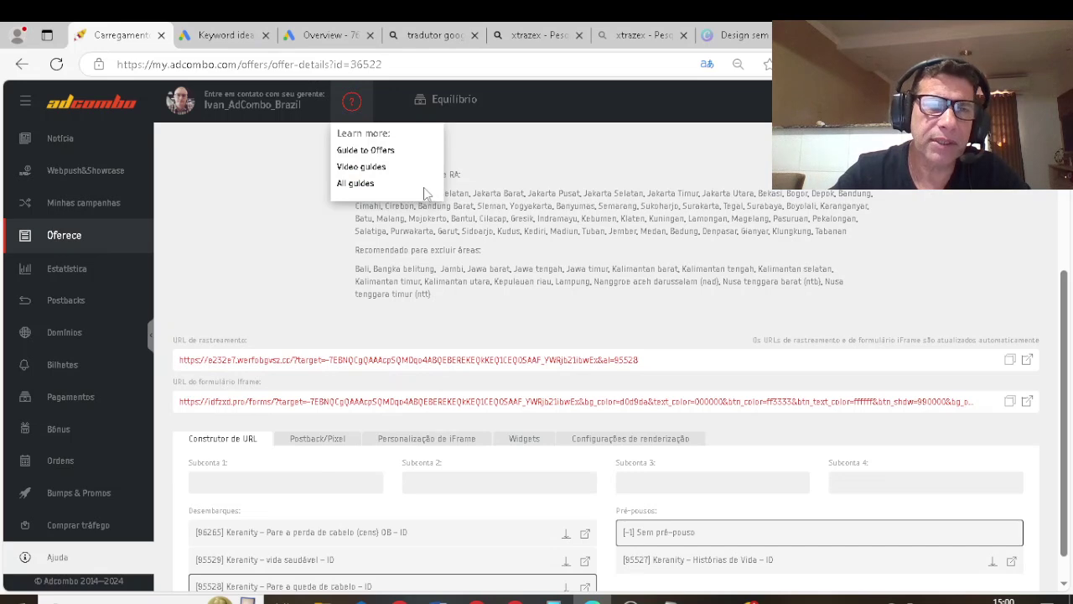
# - Switch to the Google Ads account overview and select the campaign Keranity Indonésia $ 26,5 [06/10/2024]
pyautogui.click(220, 37)
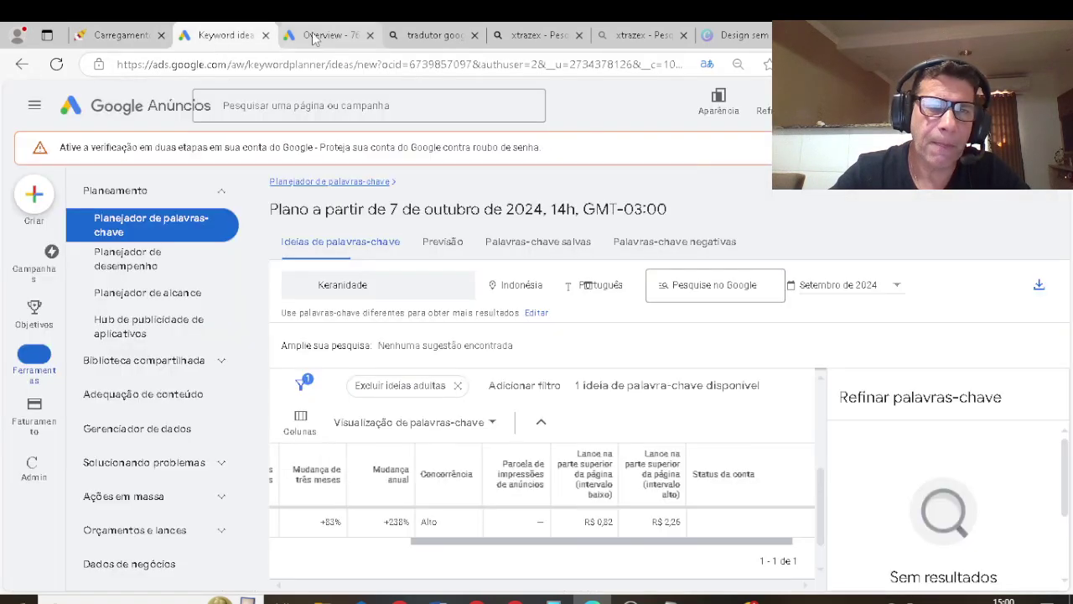
pyautogui.click(319, 35)
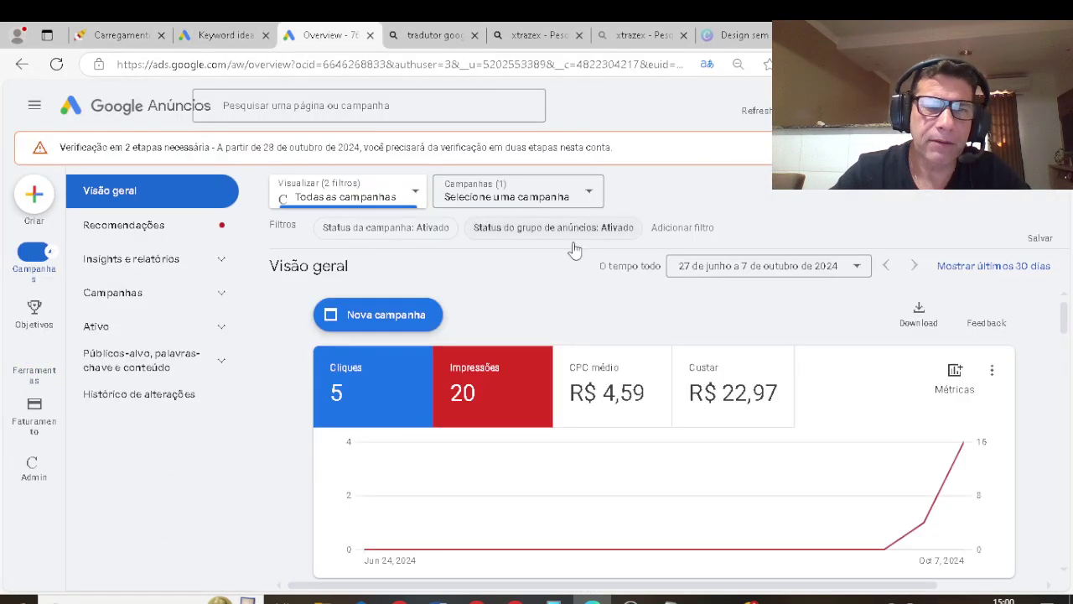
pyautogui.click(549, 203)
pyautogui.click(525, 329)
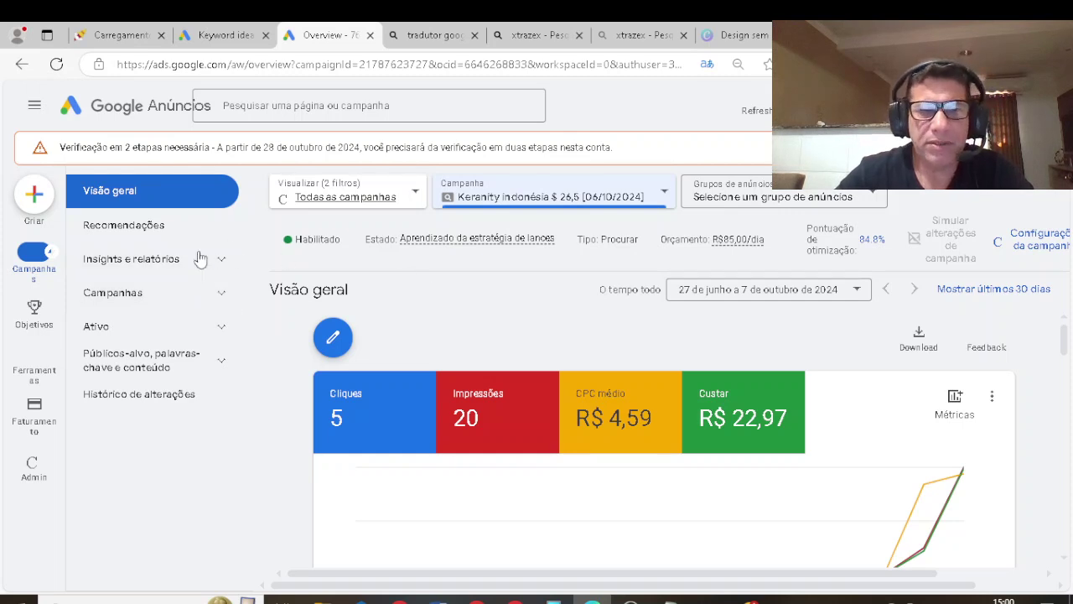
# - Open the conversions summary and start a new conversion action of the website type
pyautogui.moveTo(47, 311)
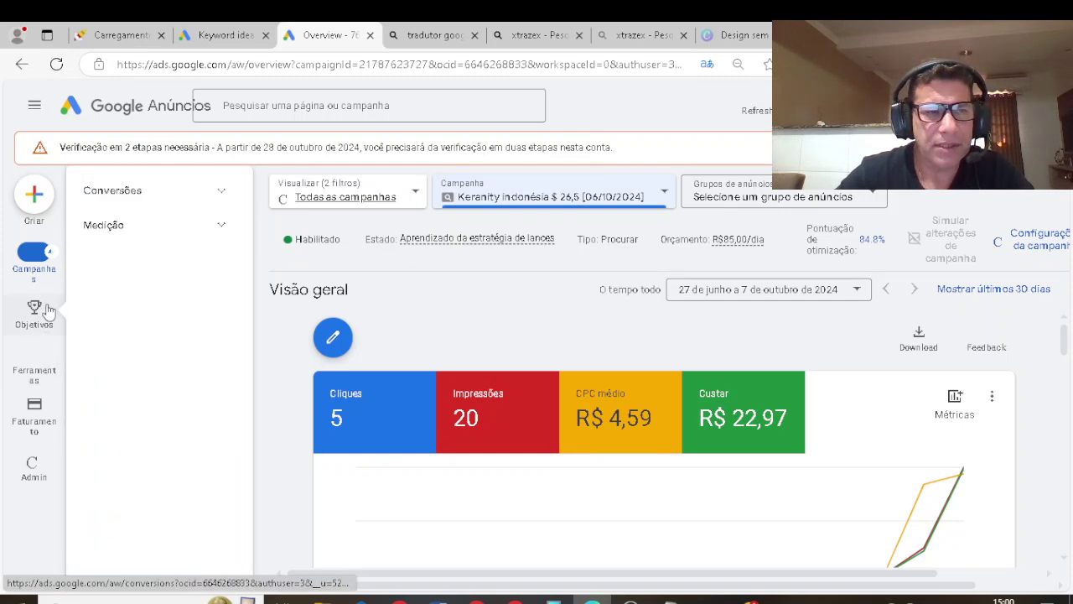
pyautogui.click(199, 204)
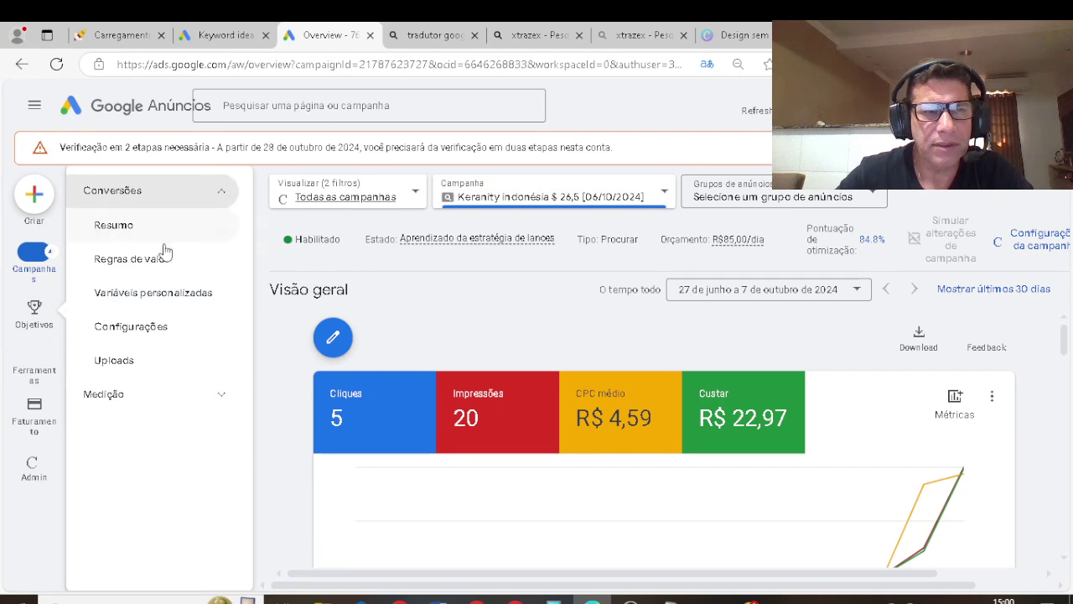
pyautogui.click(128, 233)
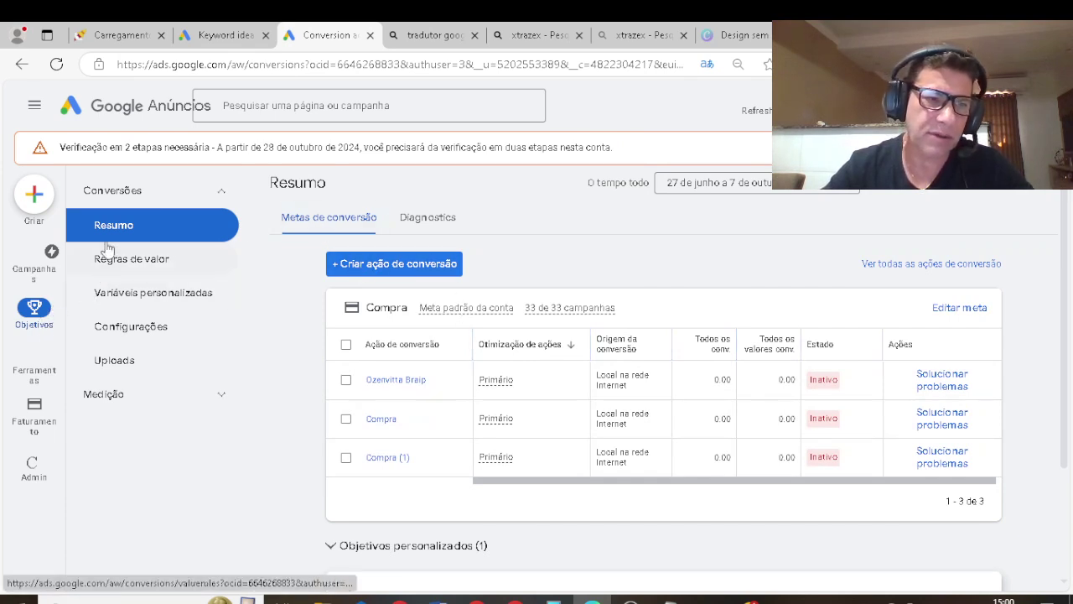
pyautogui.click(356, 266)
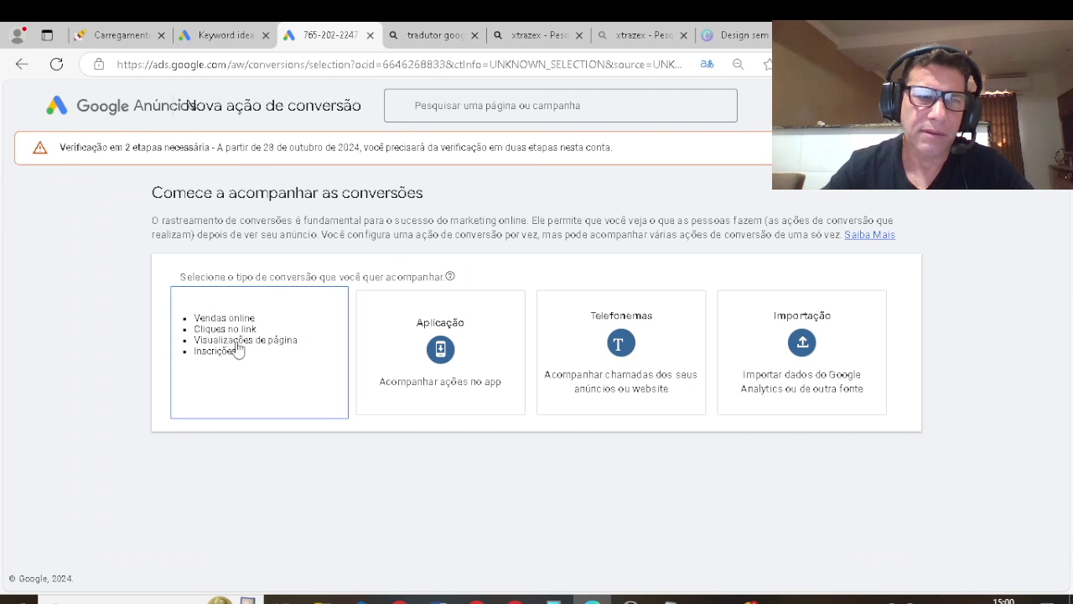
pyautogui.click(238, 349)
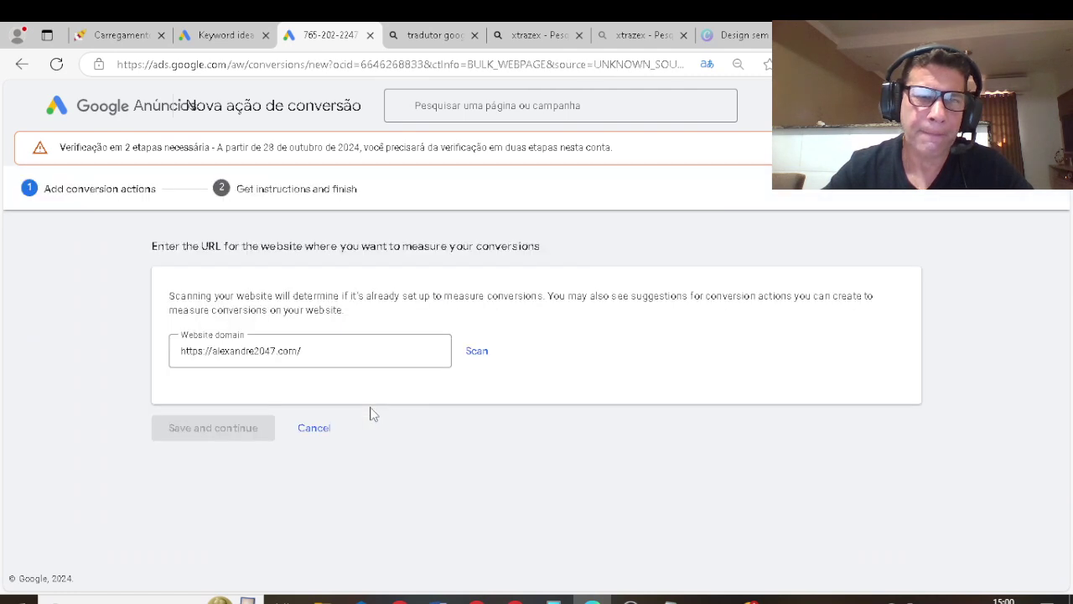
# - Scan the prefilled website domain and look through the options for creating conversion actions from events or code
pyautogui.click(484, 352)
pyautogui.scroll(-5, 495, 376)
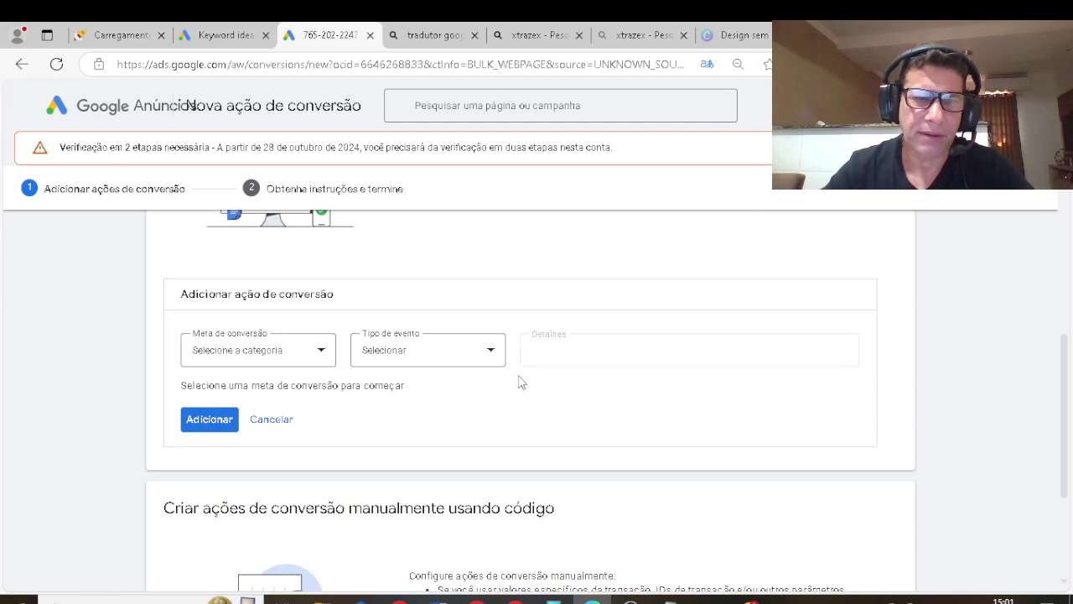
pyautogui.scroll(-3, 518, 383)
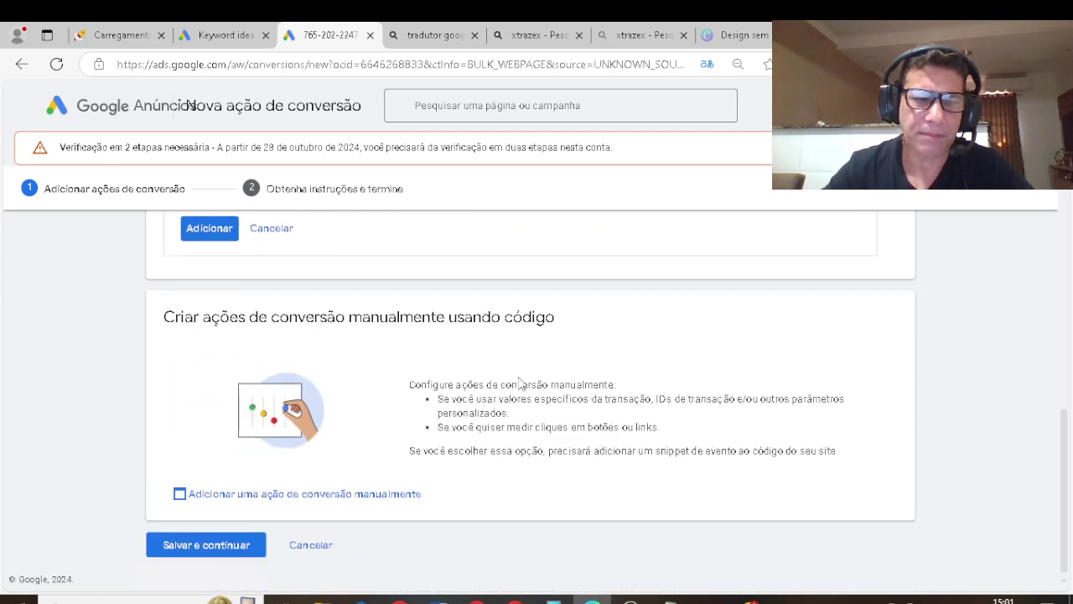
pyautogui.scroll(5, 411, 486)
pyautogui.scroll(3, 443, 439)
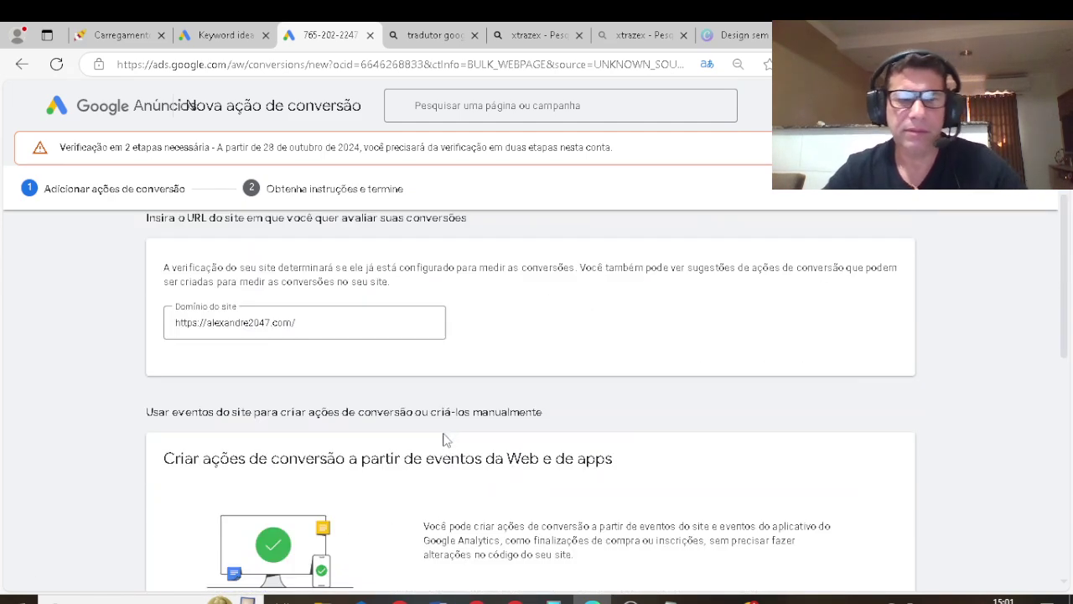
pyautogui.scroll(-3, 339, 394)
pyautogui.scroll(-4, 344, 409)
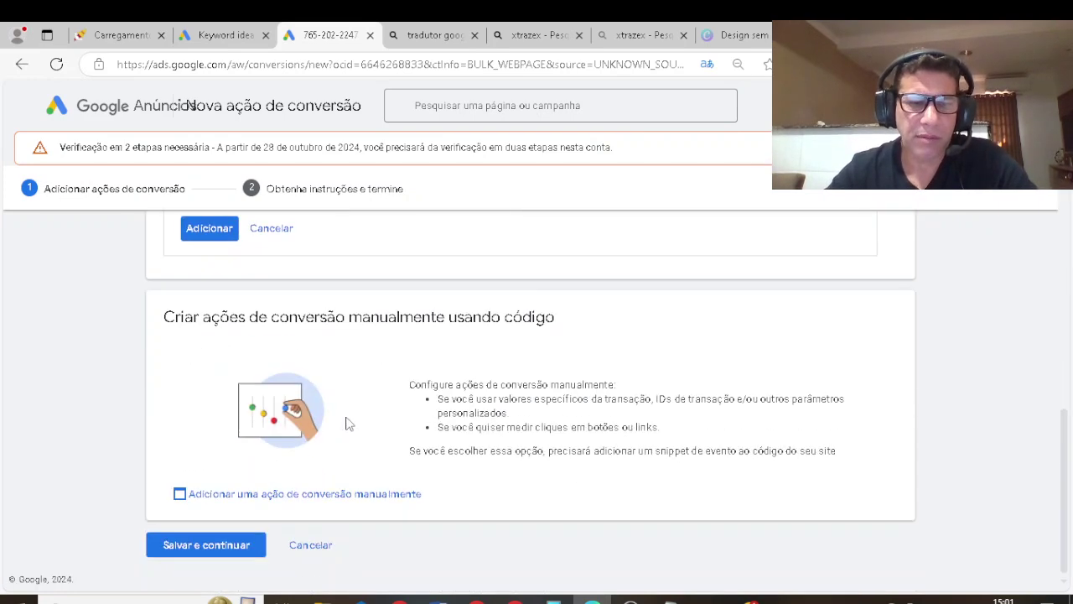
# - Add a conversion action manually and set its goal category to Compra
pyautogui.click(304, 495)
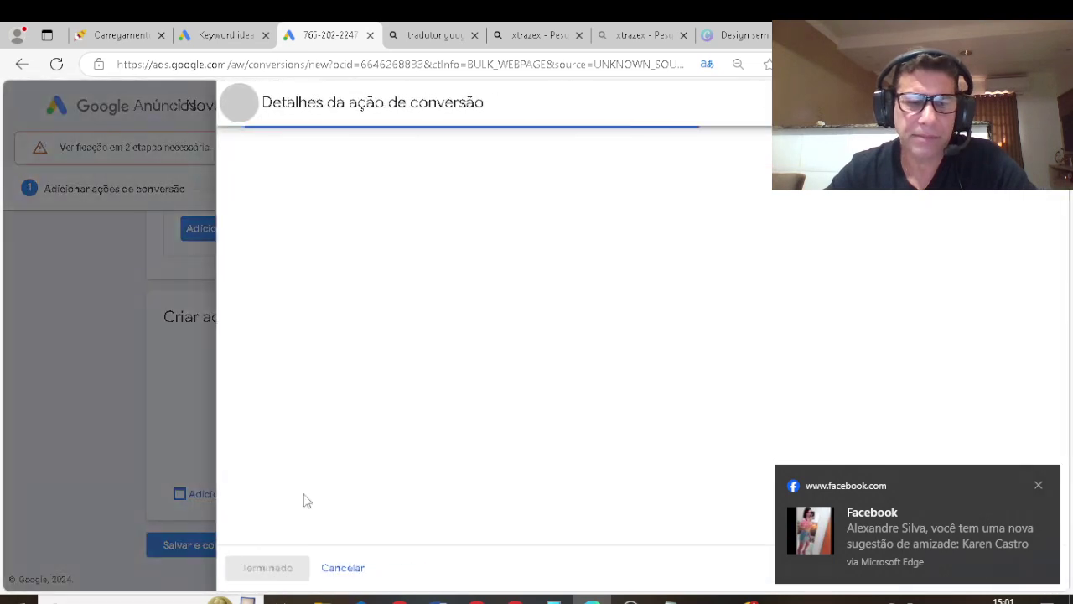
pyautogui.click(1037, 489)
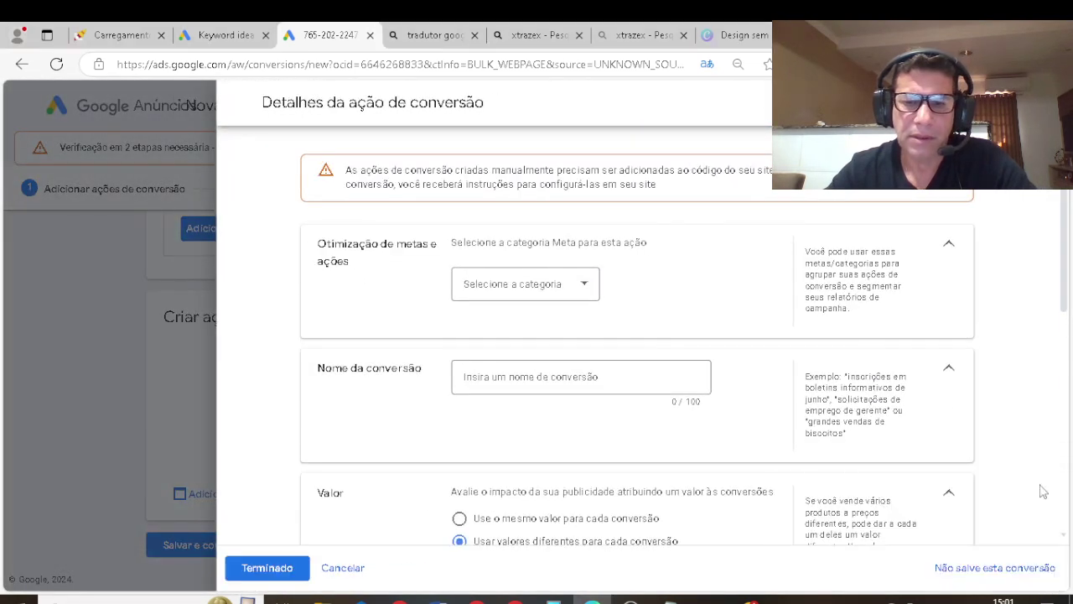
pyautogui.click(585, 288)
pyautogui.click(487, 327)
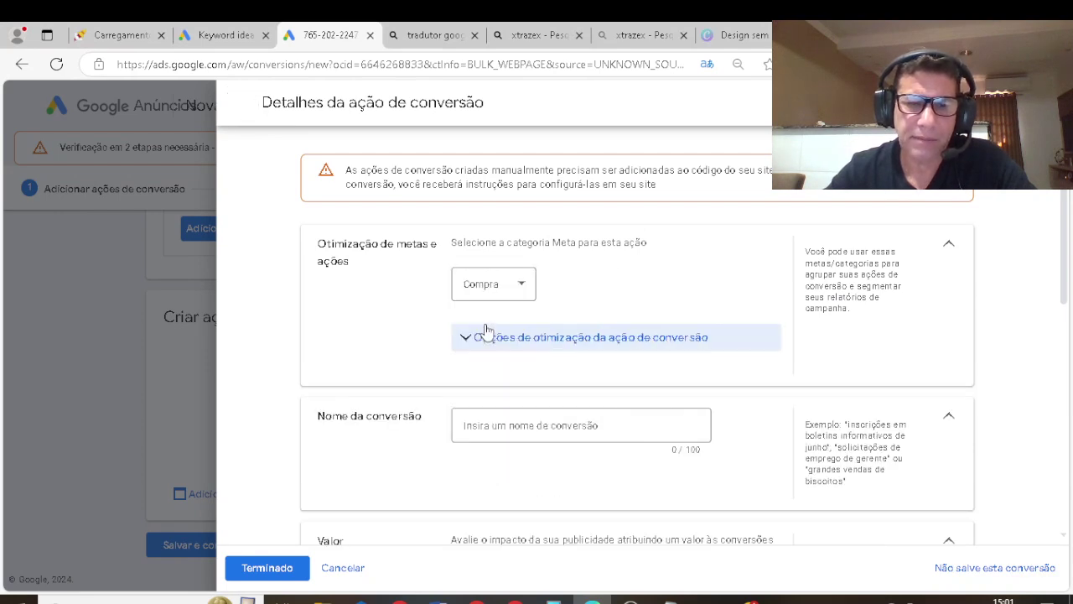
# - Copy the product name Keranity from the AdCombo offer page for the conversion name
pyautogui.click(552, 430)
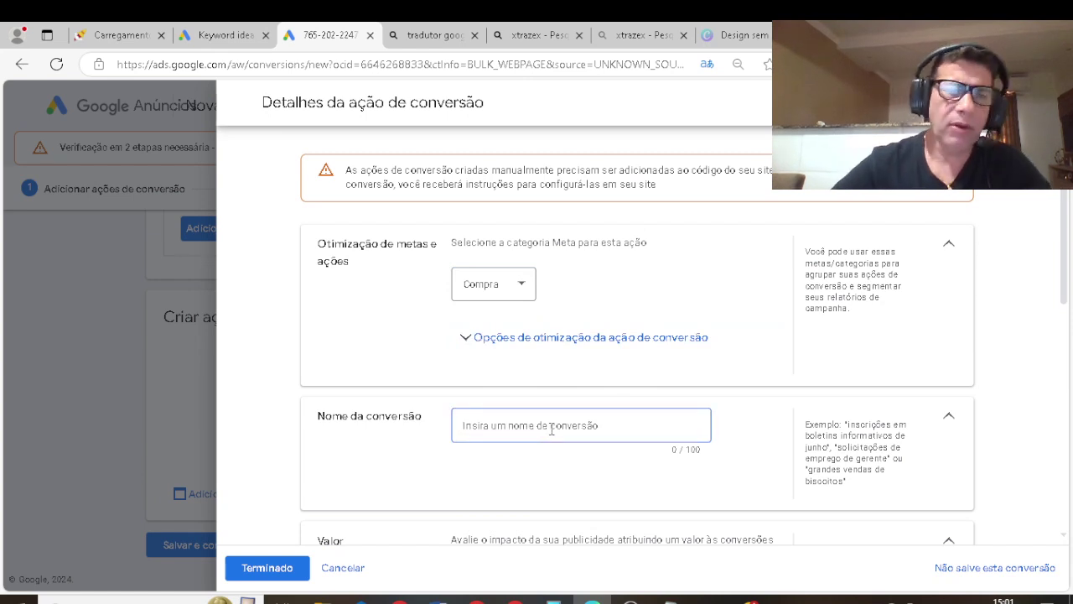
pyautogui.click(126, 35)
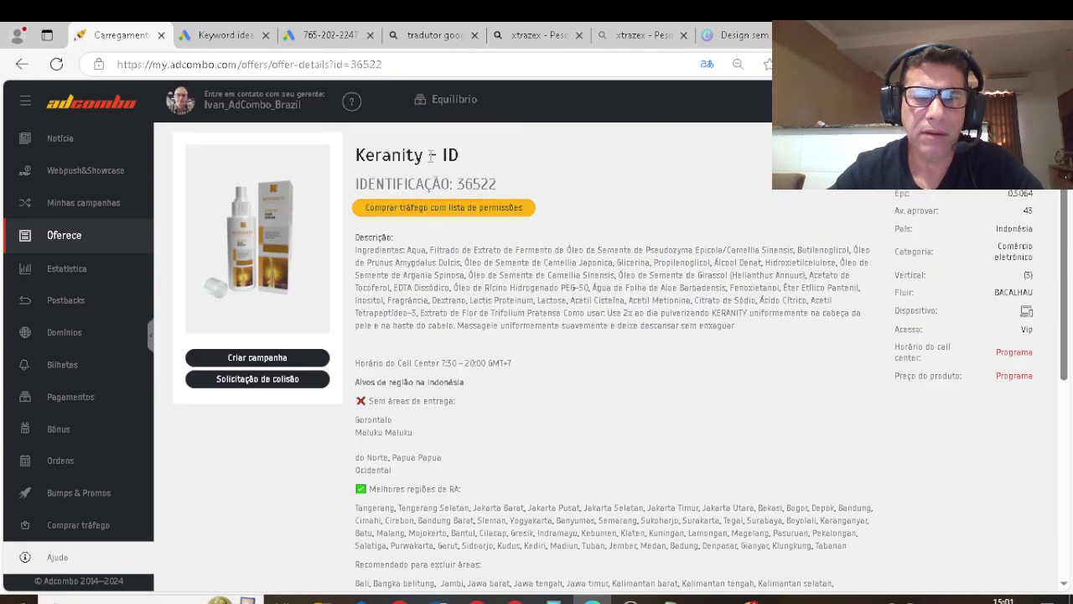
pyautogui.moveTo(429, 155); pyautogui.dragTo(354, 156)
pyautogui.hotkey('ctrl', 'c')
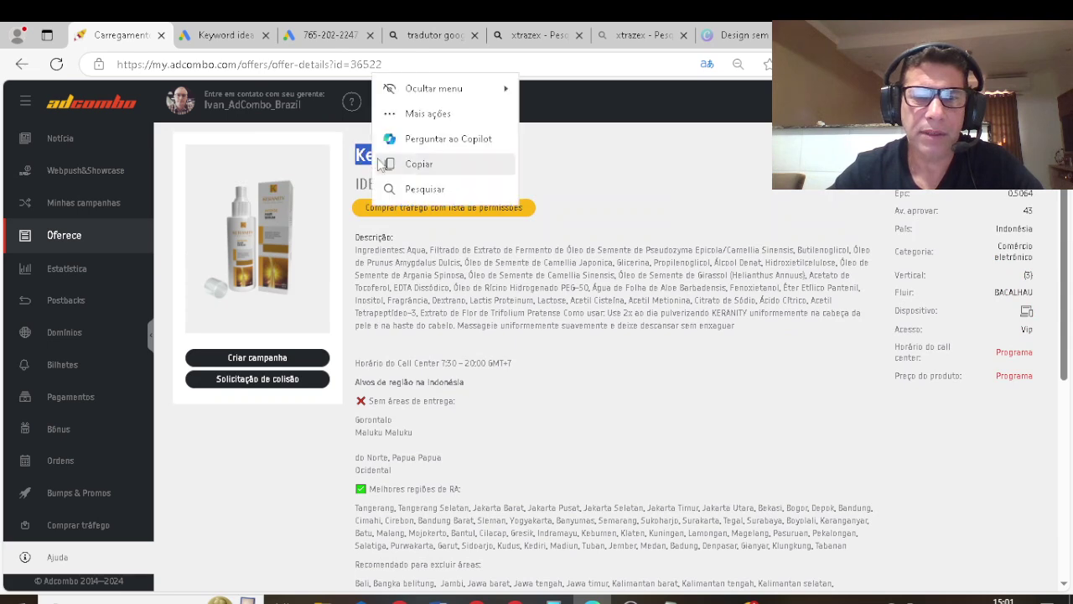
pyautogui.click(390, 165)
# - Return to the Google Ads conversion details and name the conversion "Keranity adcombo"
pyautogui.click(219, 35)
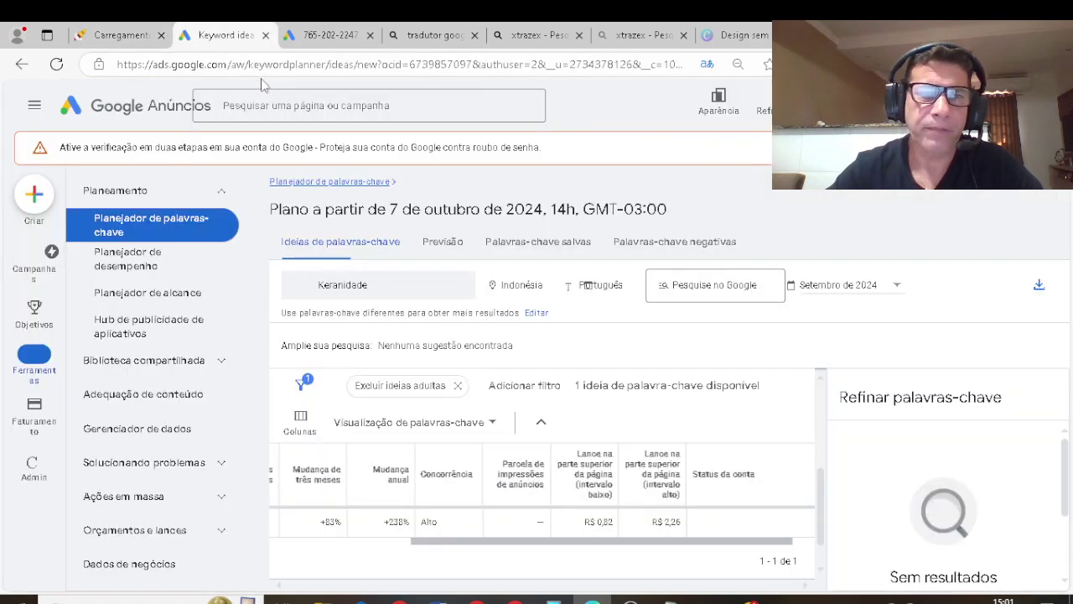
pyautogui.click(329, 35)
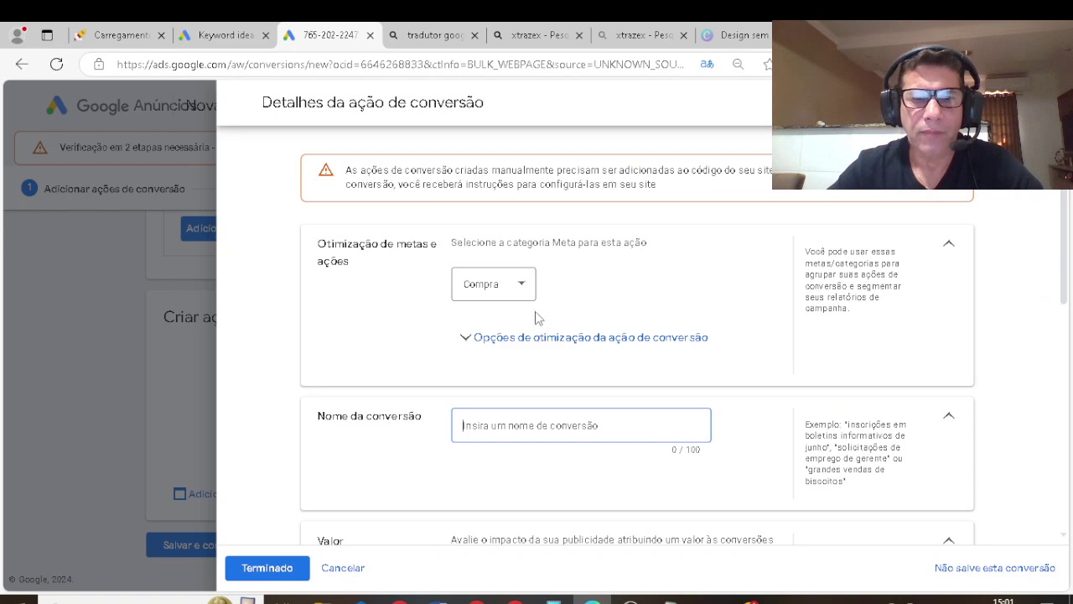
pyautogui.rightClick(518, 425)
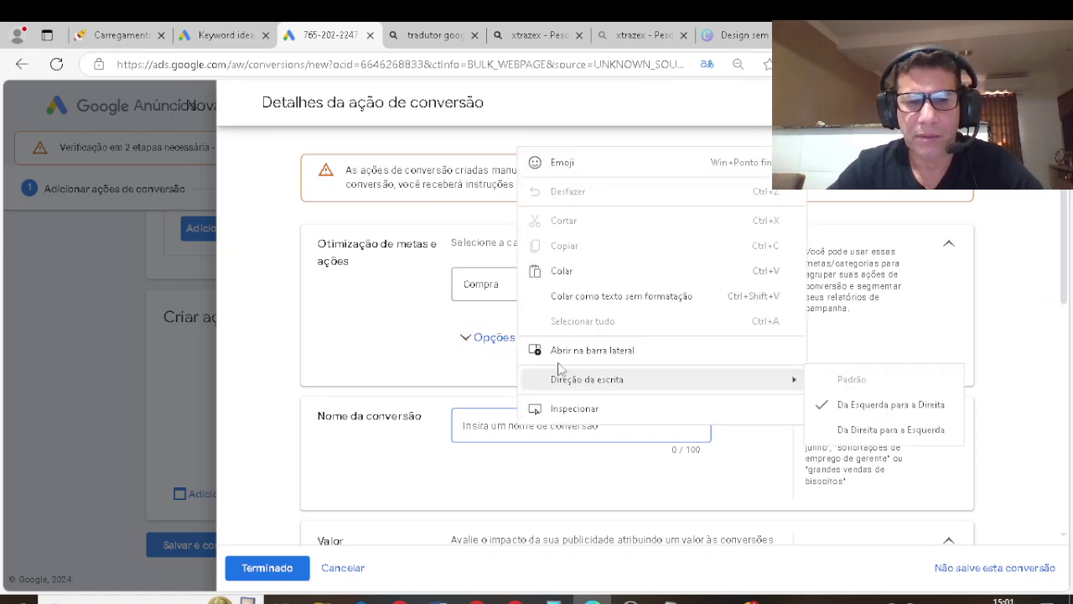
pyautogui.click(566, 277)
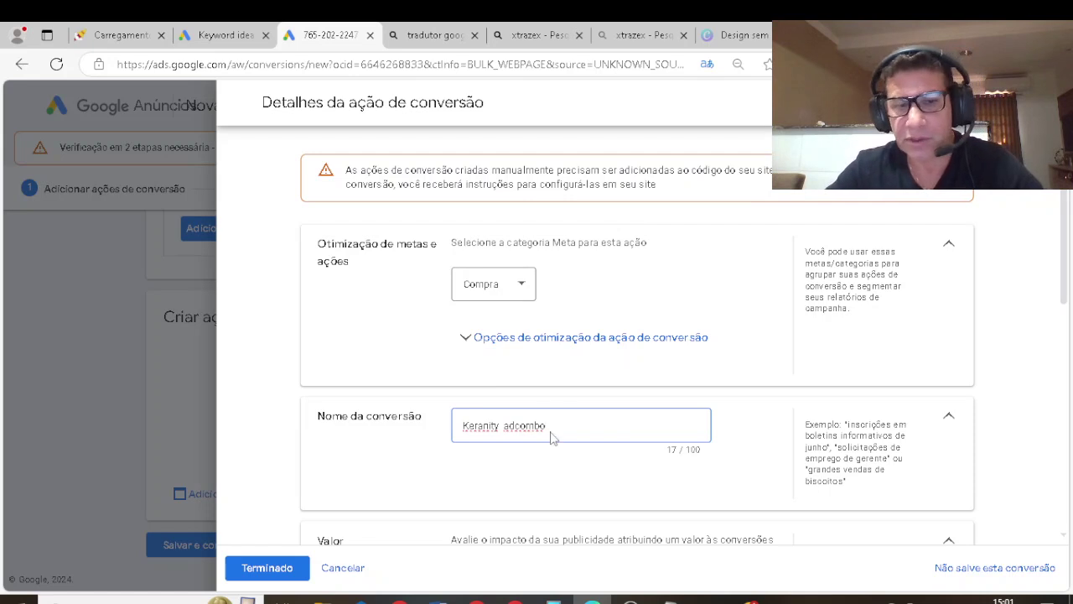
pyautogui.click(575, 475)
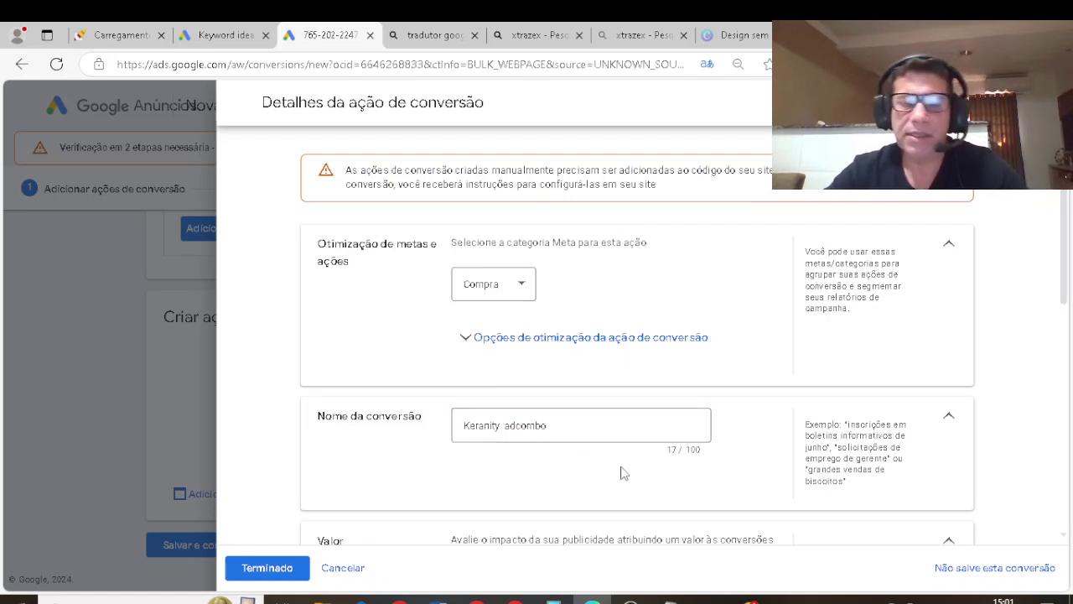
# - Set the conversion count to Um, so only one conversion is counted per click or interaction
pyautogui.scroll(-2, 602, 485)
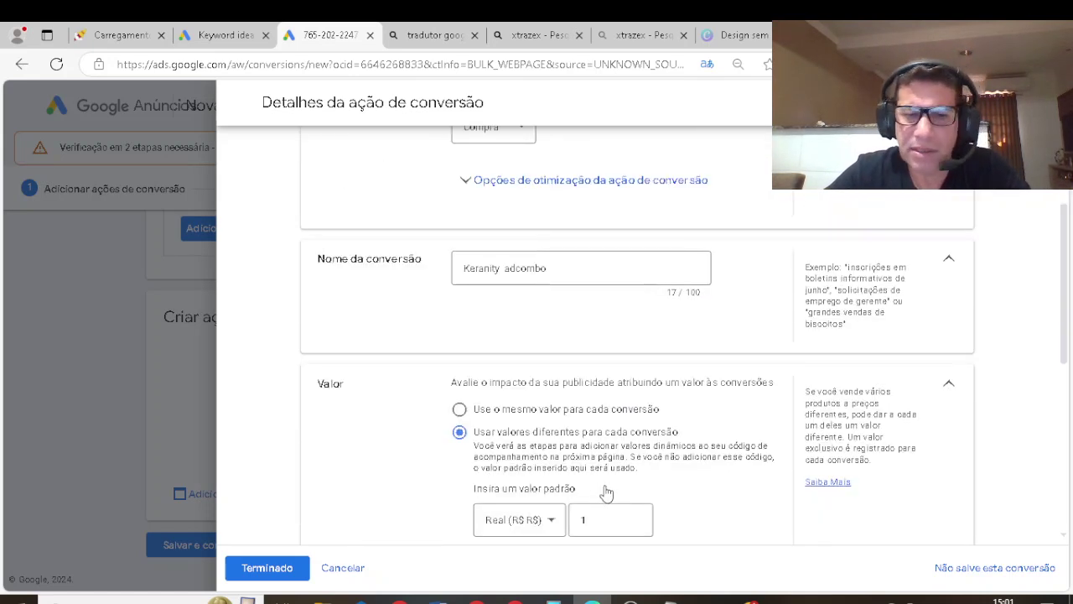
pyautogui.scroll(-1, 547, 484)
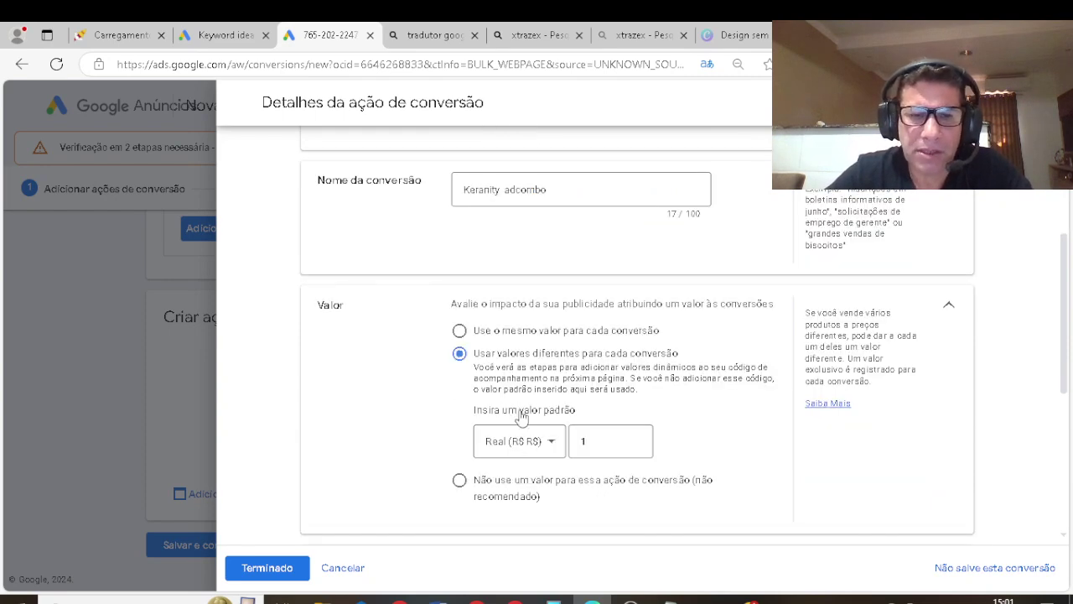
pyautogui.scroll(-1, 521, 423)
pyautogui.scroll(-2, 570, 420)
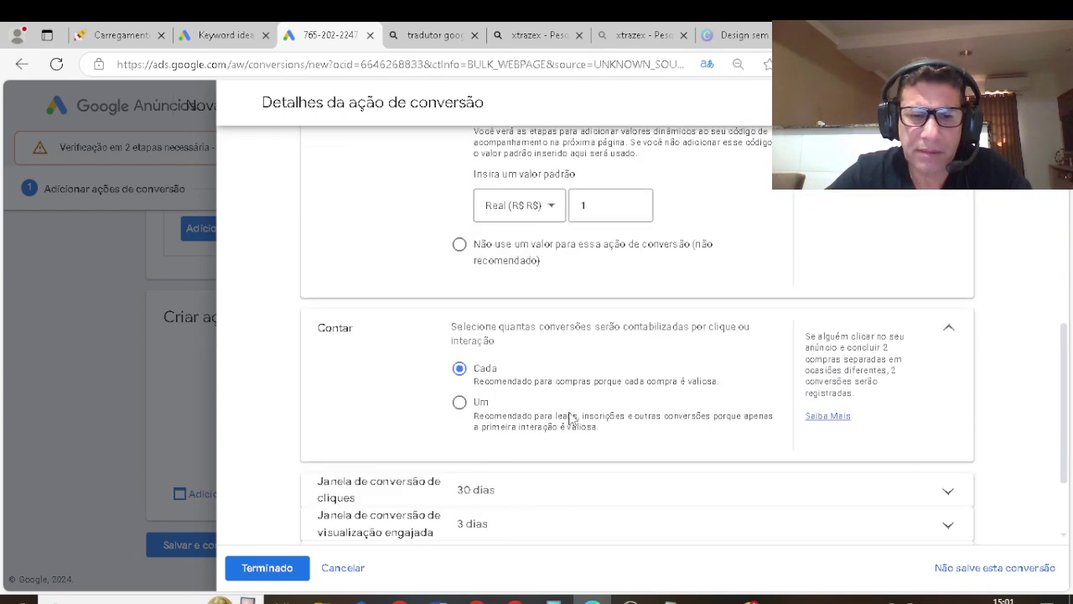
pyautogui.click(459, 402)
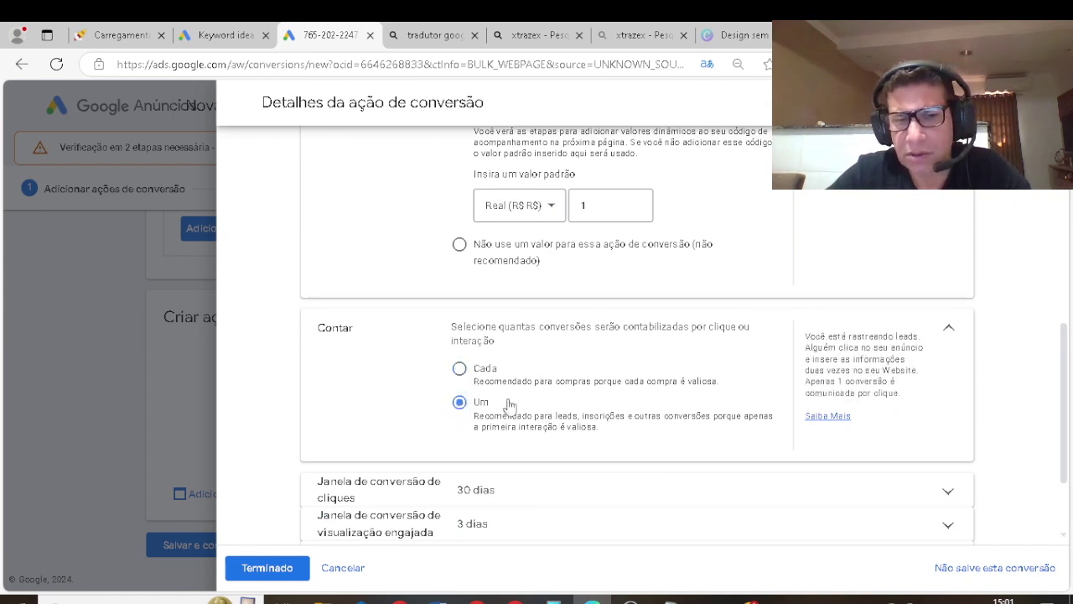
pyautogui.scroll(-1, 530, 415)
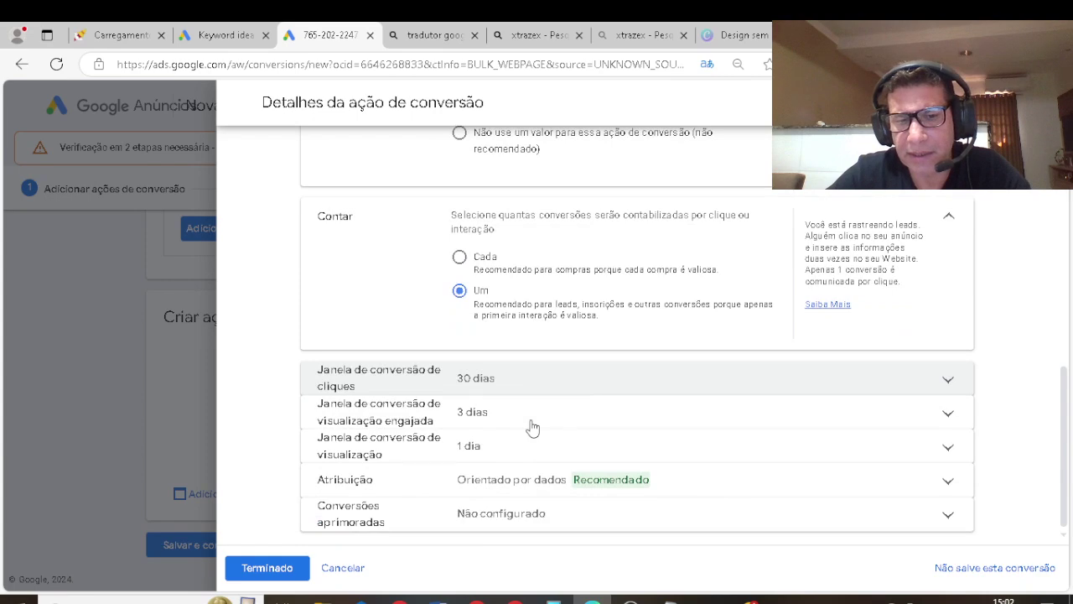
# - Set the click conversion window to 90 dias and finish the conversion action details
pyautogui.click(558, 387)
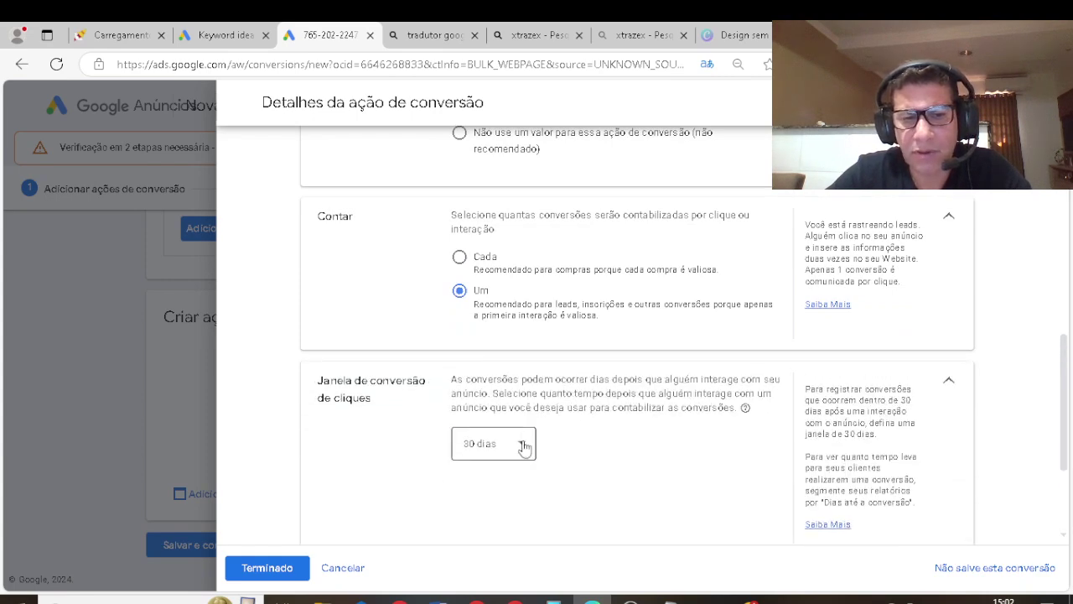
pyautogui.click(524, 448)
pyautogui.click(489, 257)
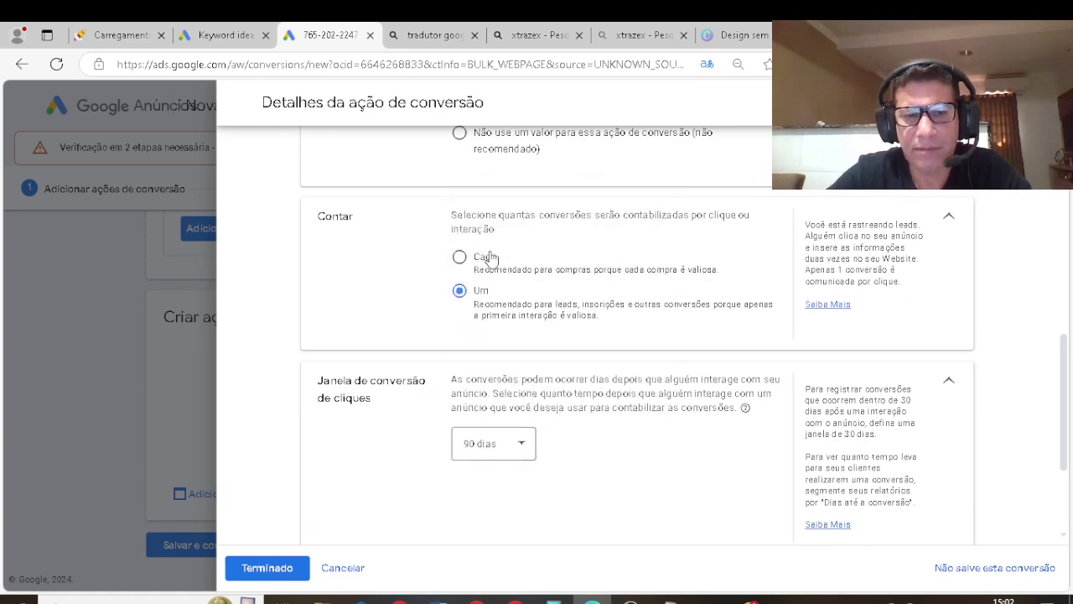
pyautogui.scroll(5, 714, 457)
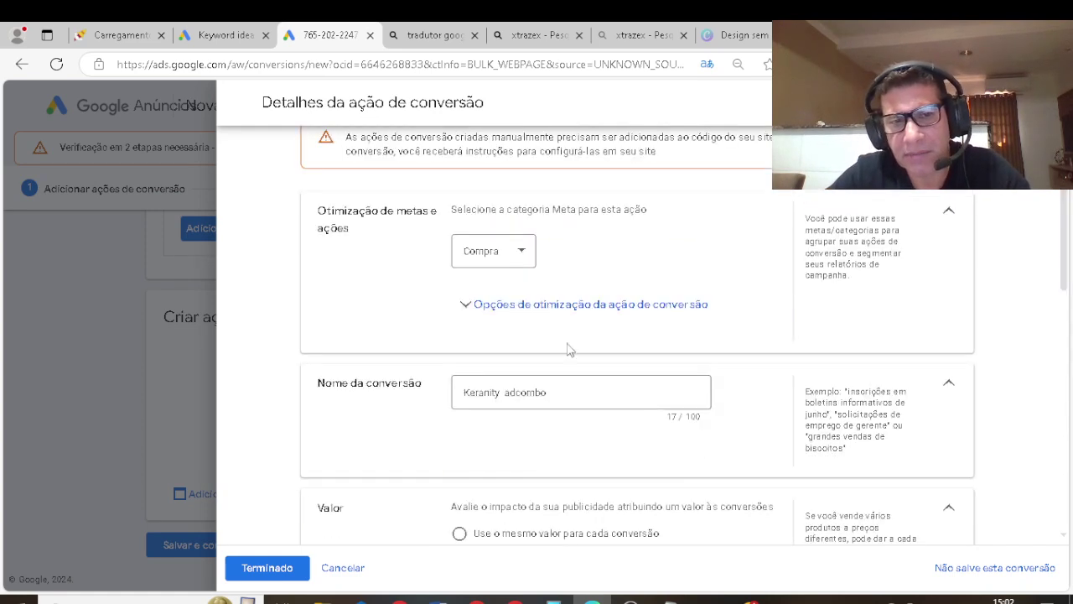
pyautogui.scroll(-6, 573, 341)
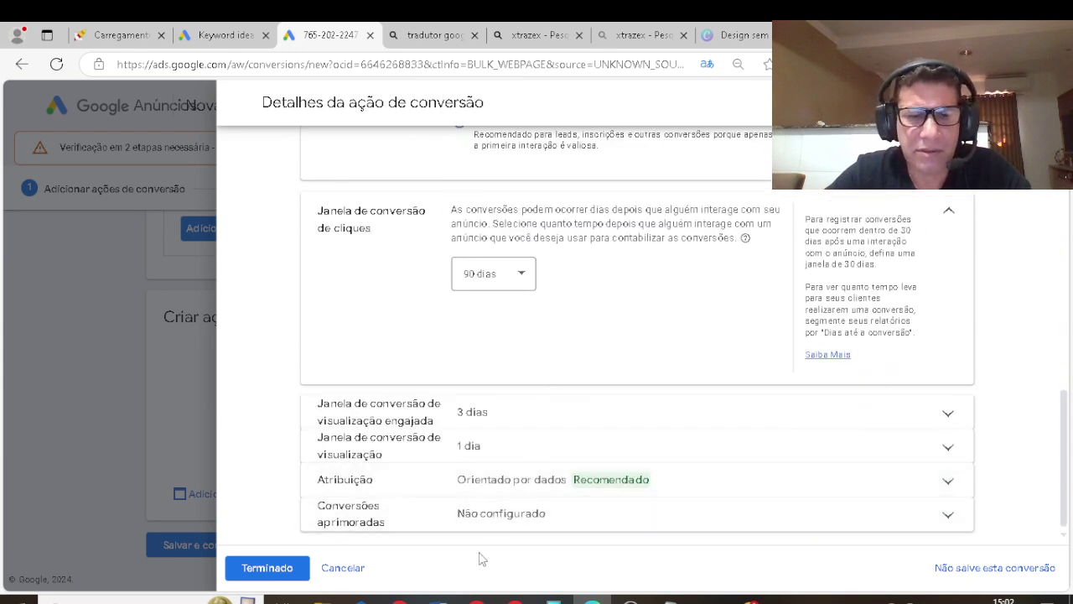
pyautogui.click(285, 572)
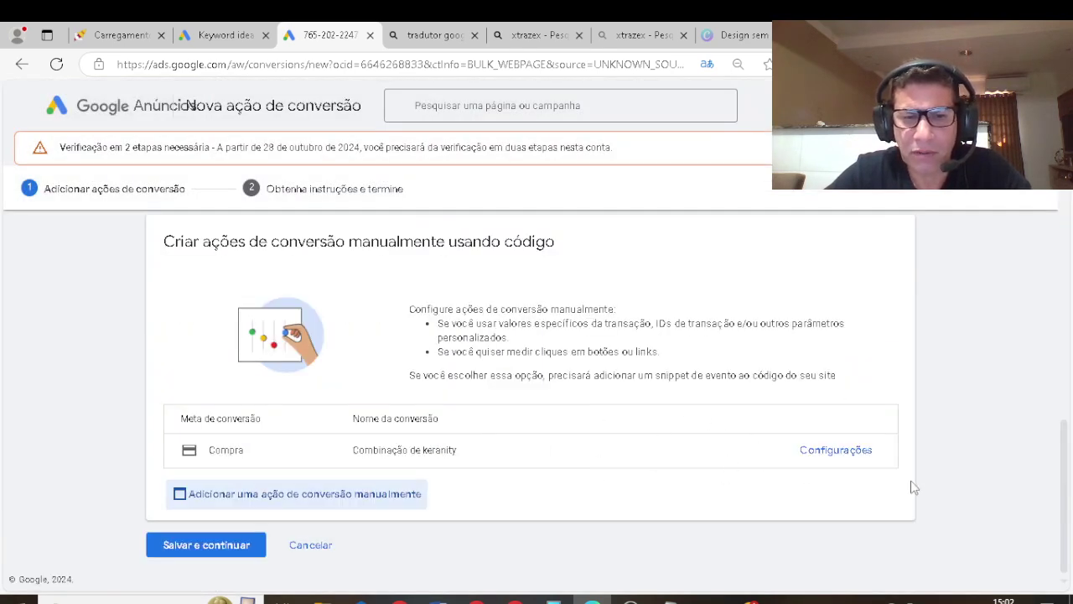
# - Recheck the purchase conversion action's settings, then save it and continue to the tag instructions
pyautogui.click(853, 452)
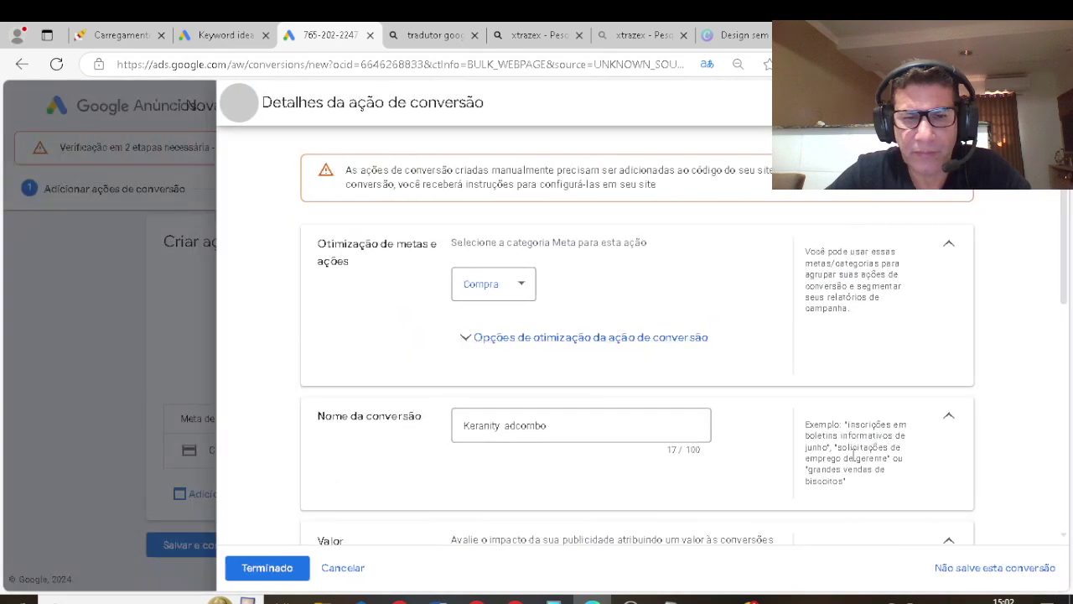
pyautogui.scroll(-6, 554, 486)
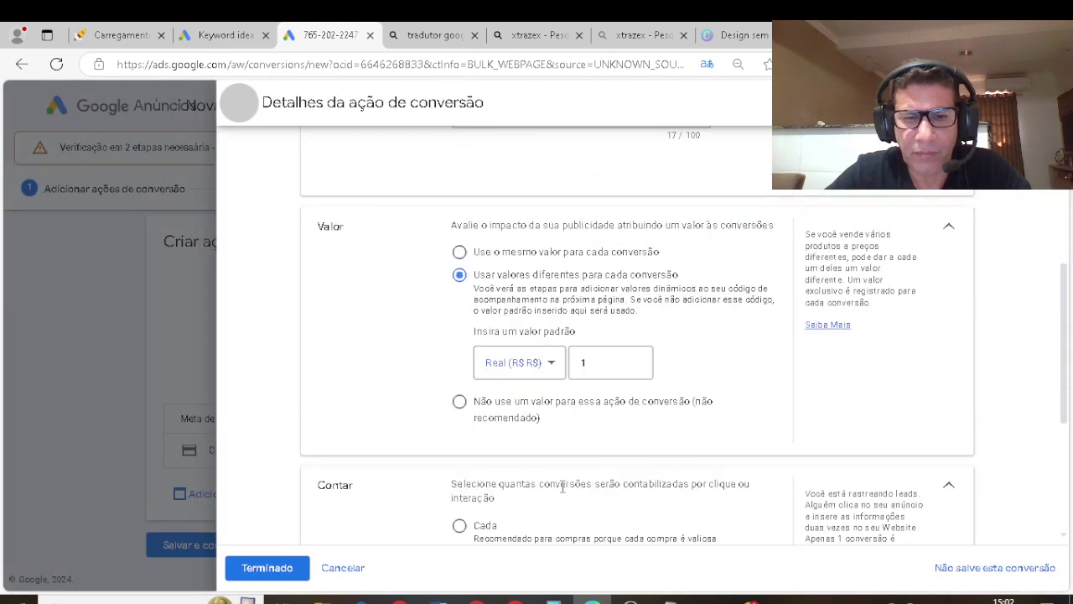
pyautogui.scroll(2, 541, 485)
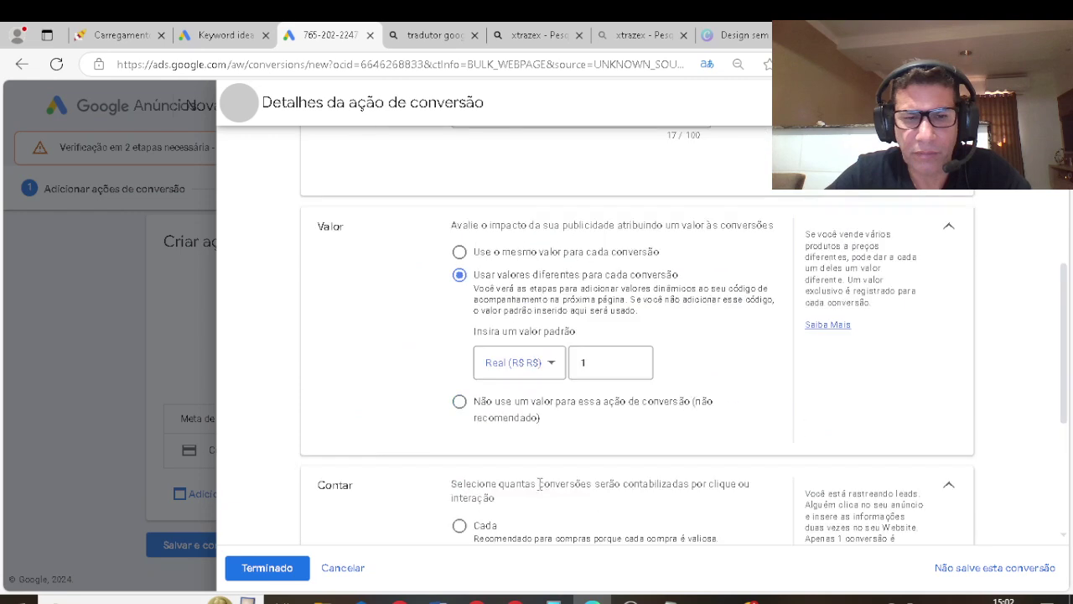
pyautogui.click(262, 570)
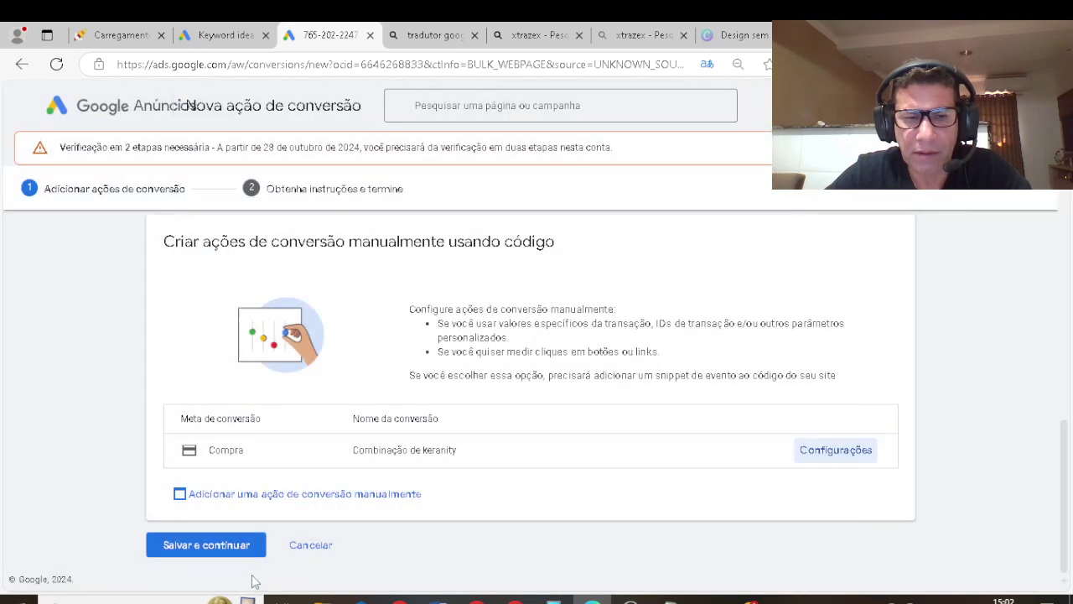
pyautogui.click(210, 545)
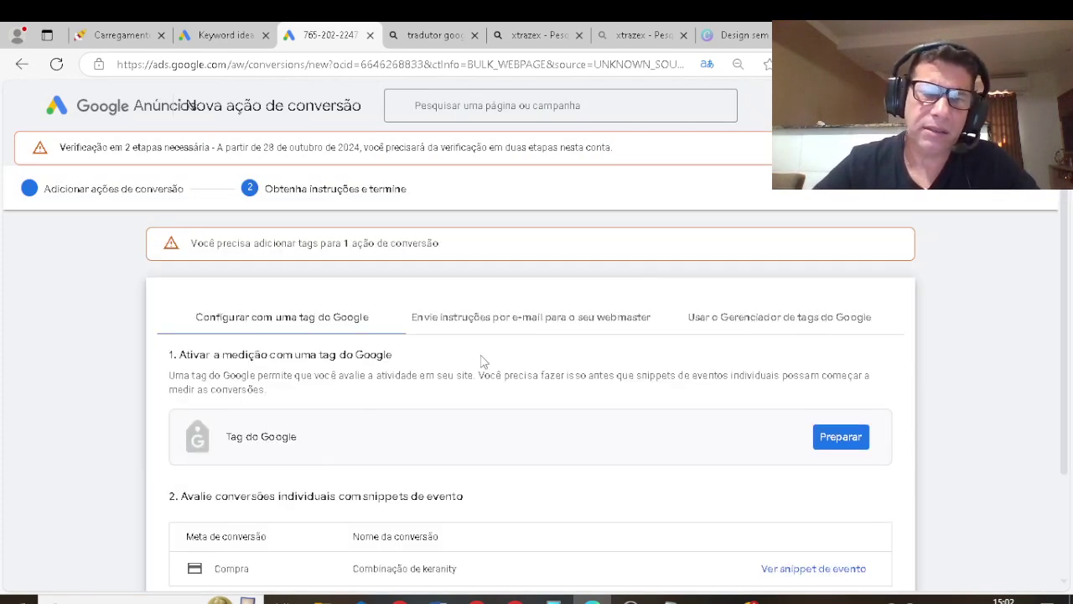
# - Open the event snippet for the Keranity adcombo conversion and copy its page-load code
pyautogui.scroll(-2, 608, 469)
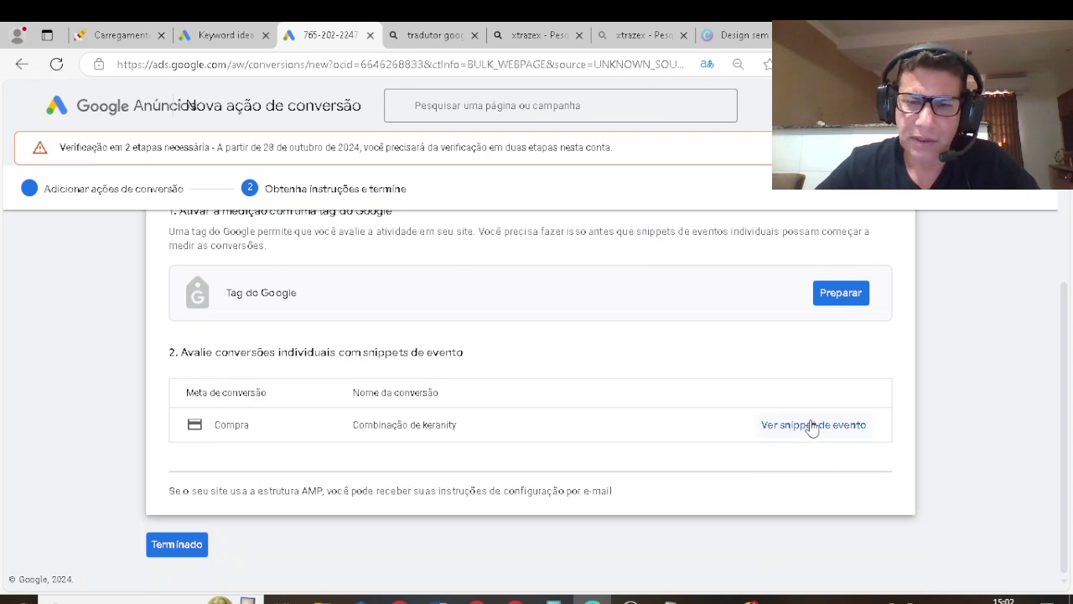
pyautogui.click(811, 425)
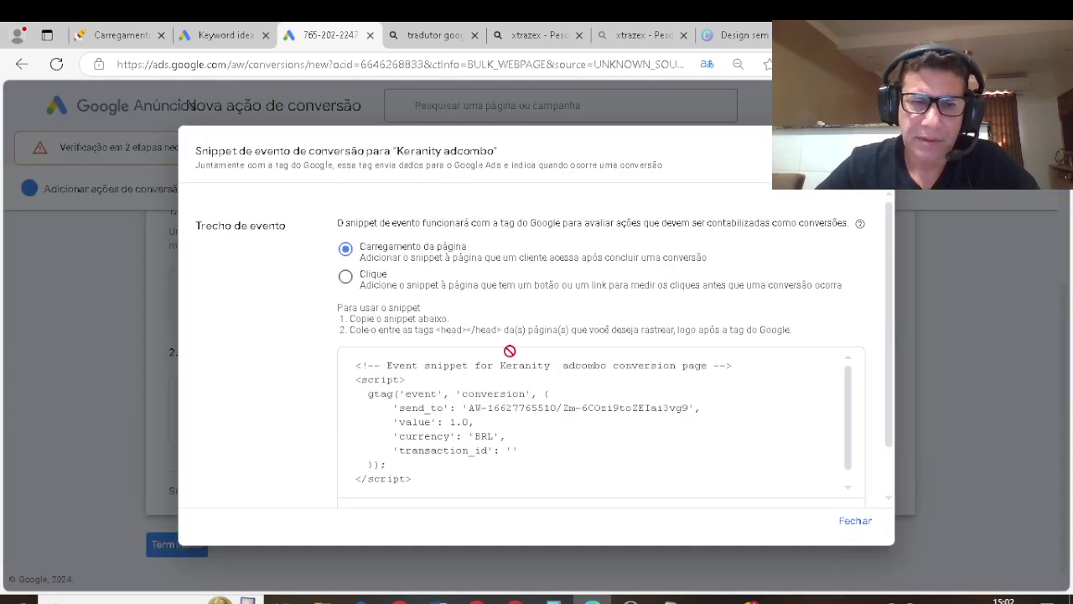
pyautogui.scroll(-1, 500, 377)
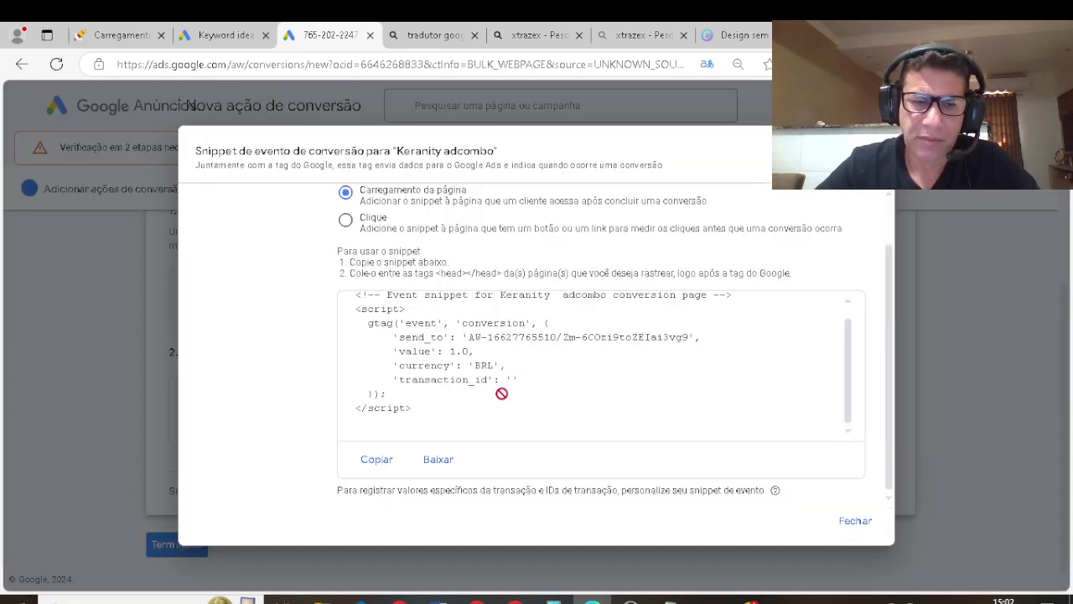
pyautogui.click(386, 466)
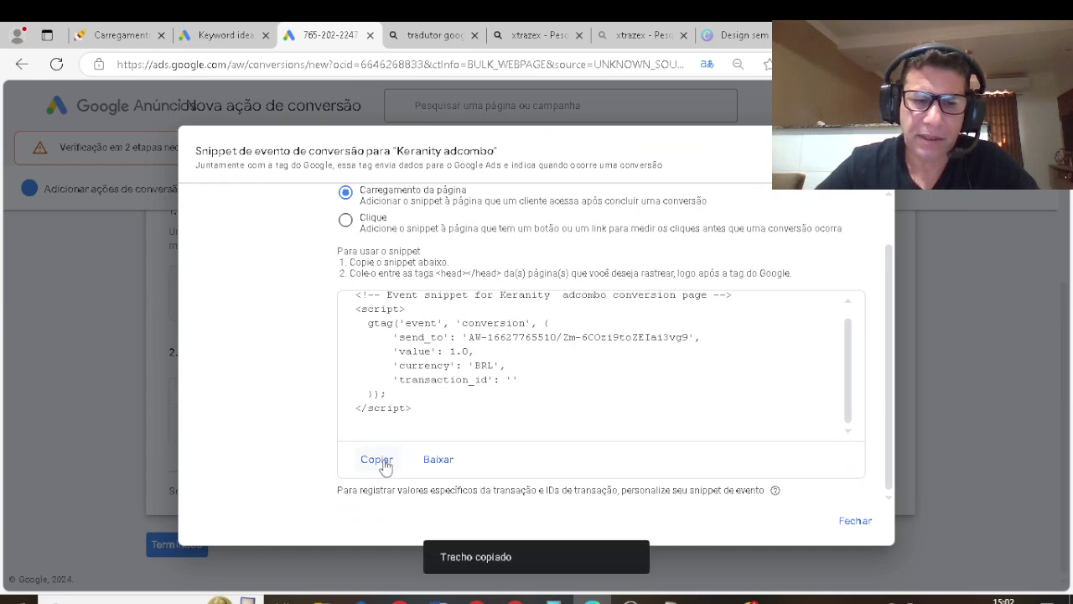
# - Switch to a new blank Notepad document, paste the copied event snippet there, and put the window away
pyautogui.click(144, 40)
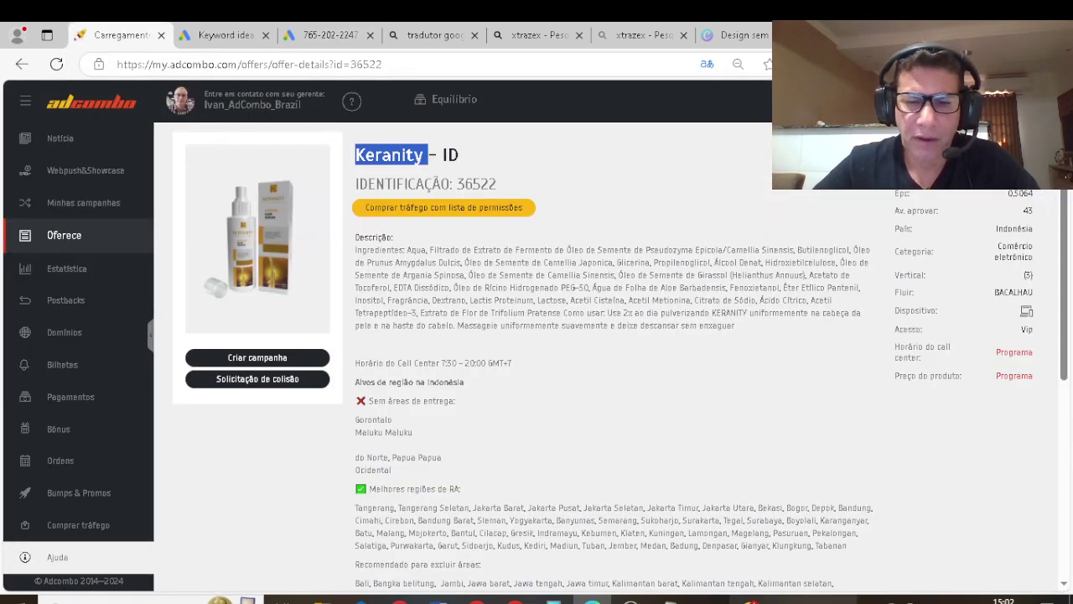
pyautogui.hotkey('alt', 'Tab')
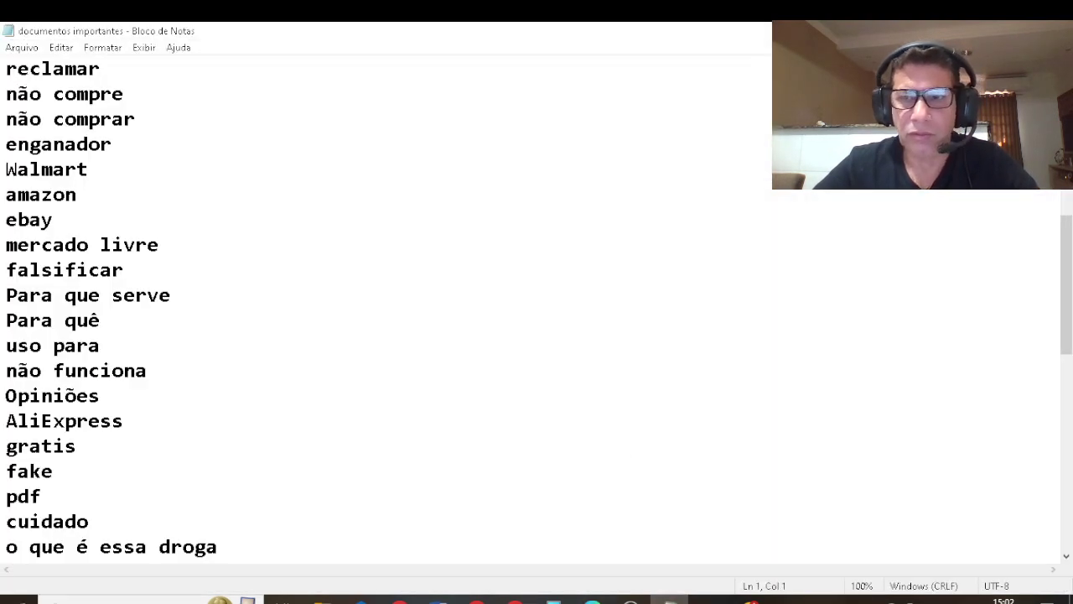
pyautogui.hotkey('alt', 'Tab')
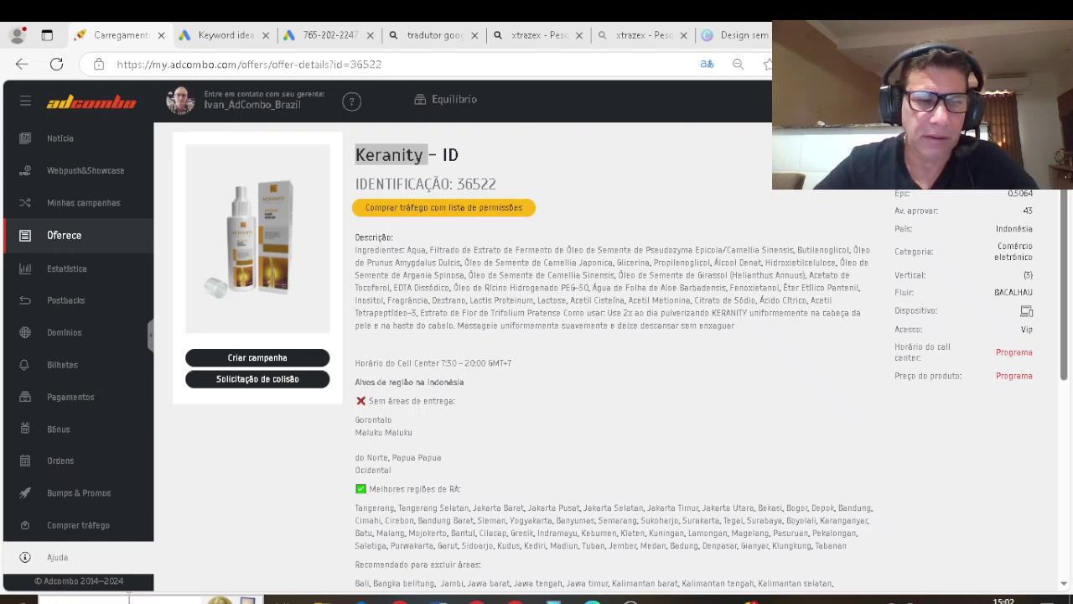
pyautogui.click(167, 599)
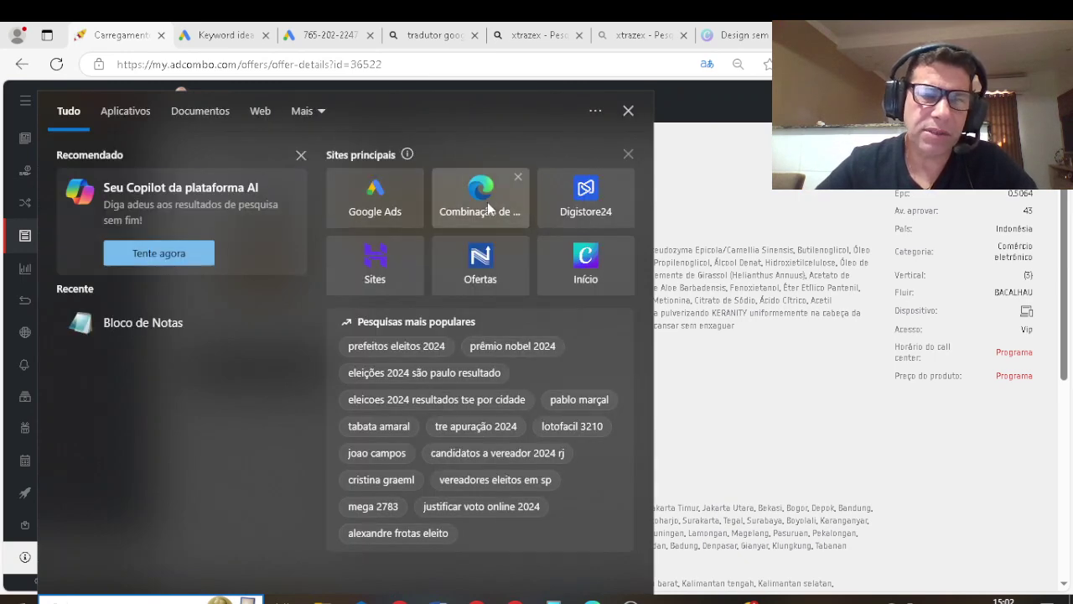
pyautogui.click(99, 330)
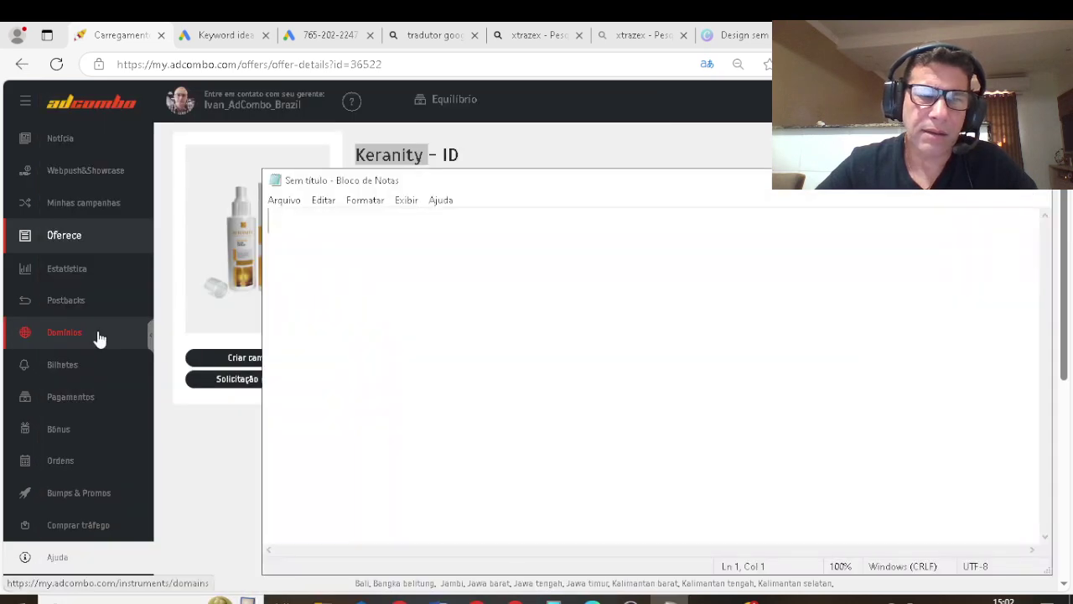
pyautogui.rightClick(469, 256)
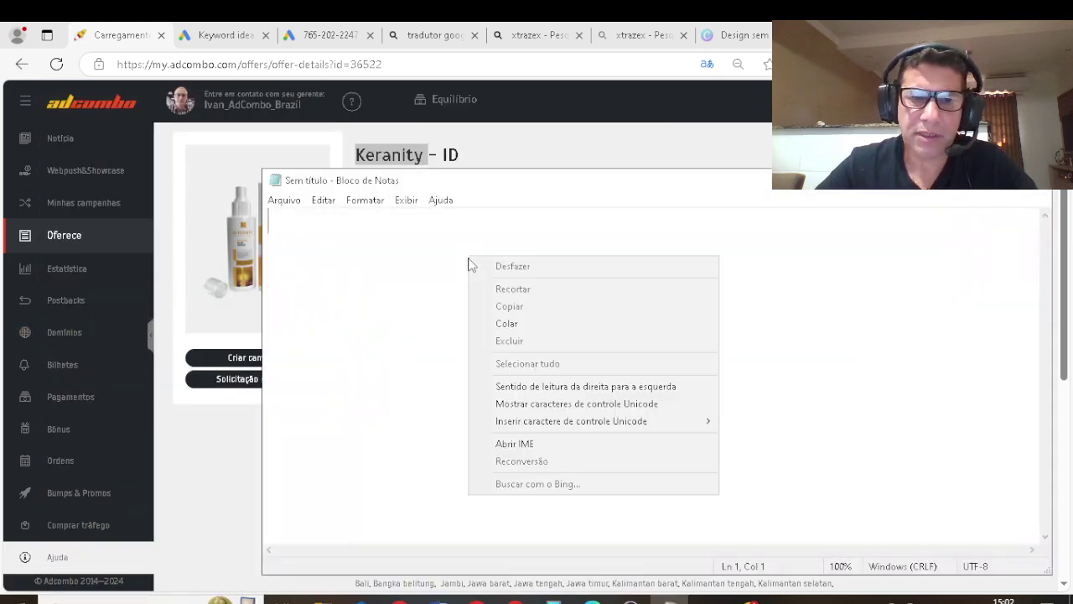
pyautogui.click(523, 325)
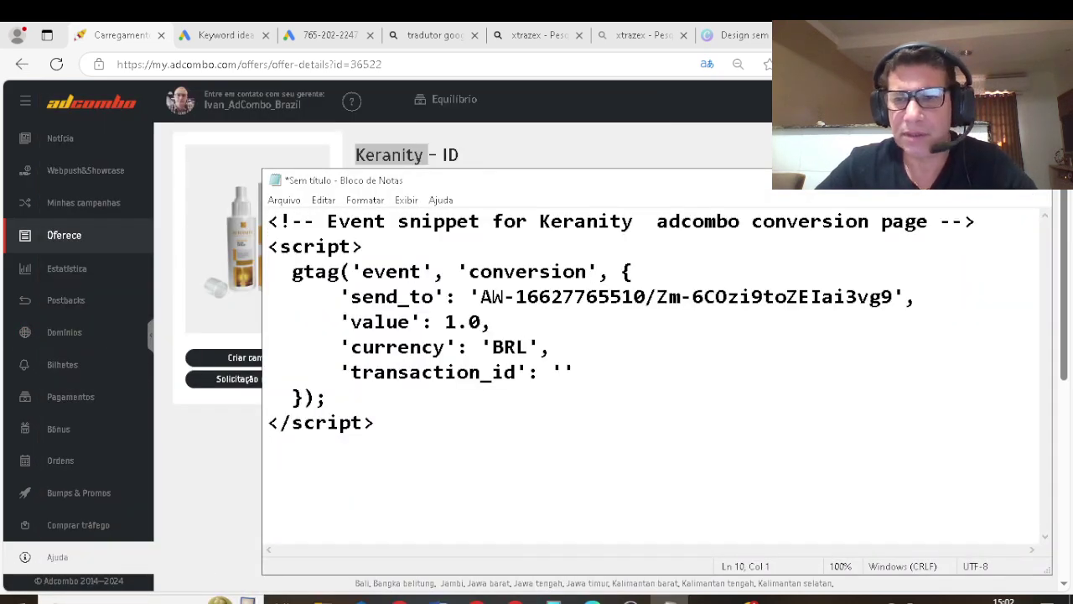
pyautogui.click(970, 188)
# - Open the Postback/Pixel settings of the Keranity offer in AdCombo and review the available tracking fields
pyautogui.scroll(-4, 489, 394)
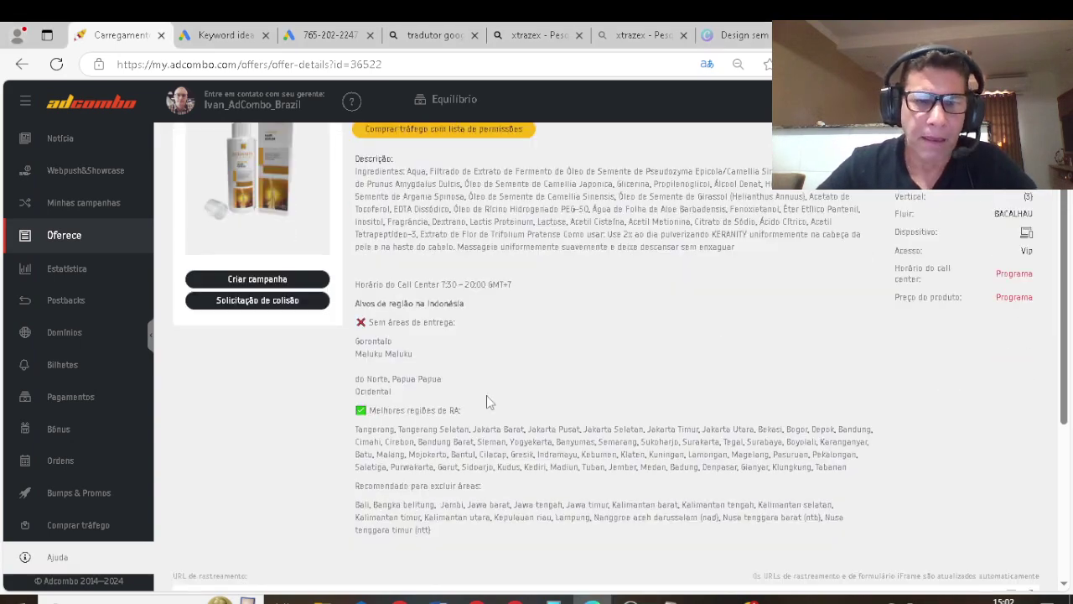
pyautogui.scroll(-1, 490, 394)
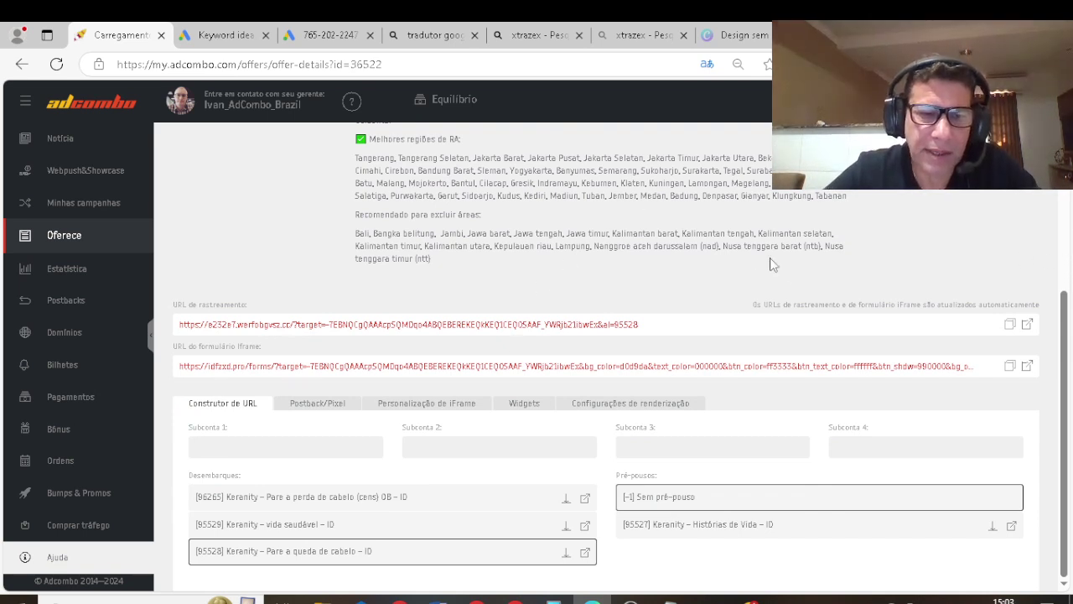
pyautogui.click(327, 404)
pyautogui.scroll(-4, 446, 420)
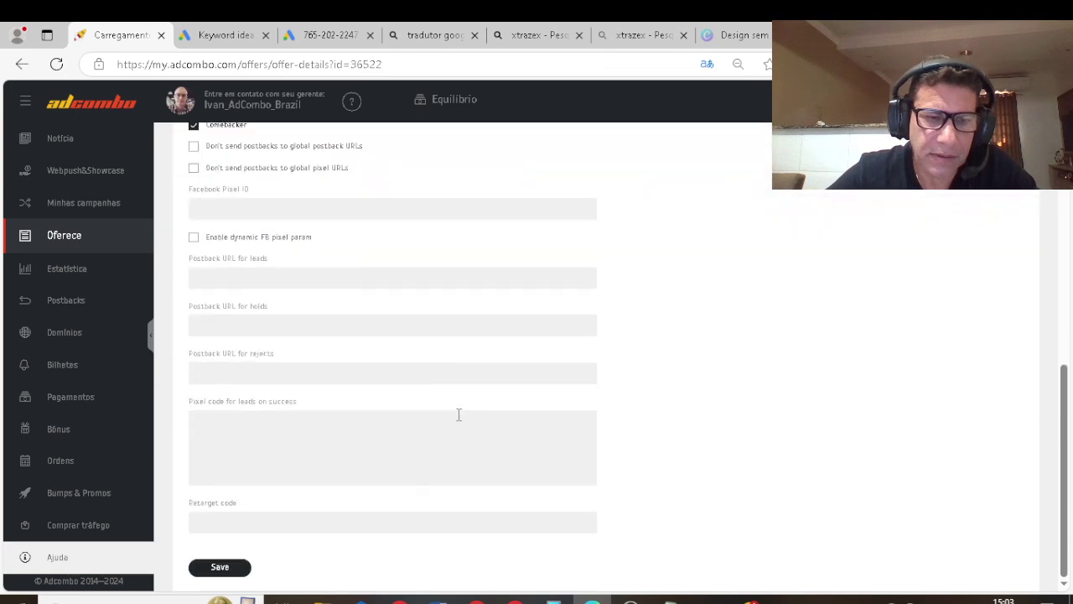
pyautogui.scroll(1, 771, 417)
pyautogui.scroll(-1, 866, 372)
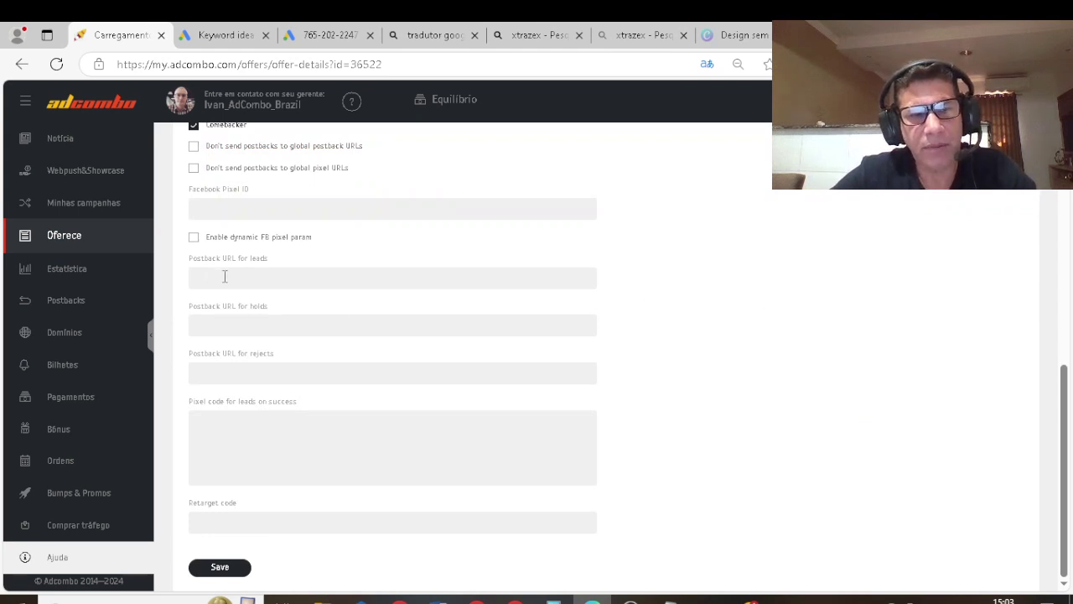
pyautogui.scroll(1, 237, 280)
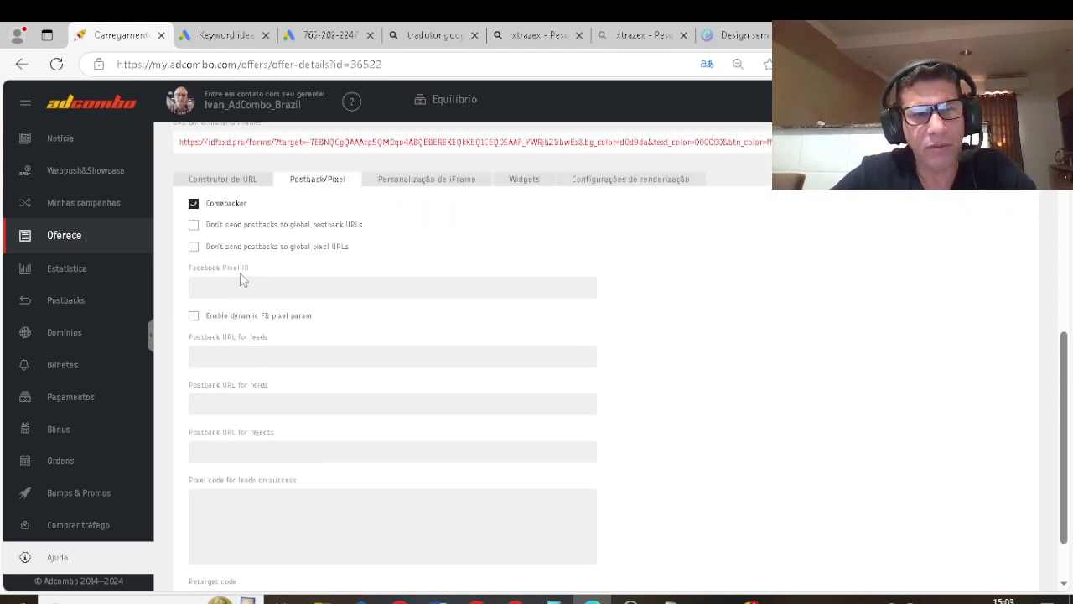
pyautogui.scroll(-1, 242, 294)
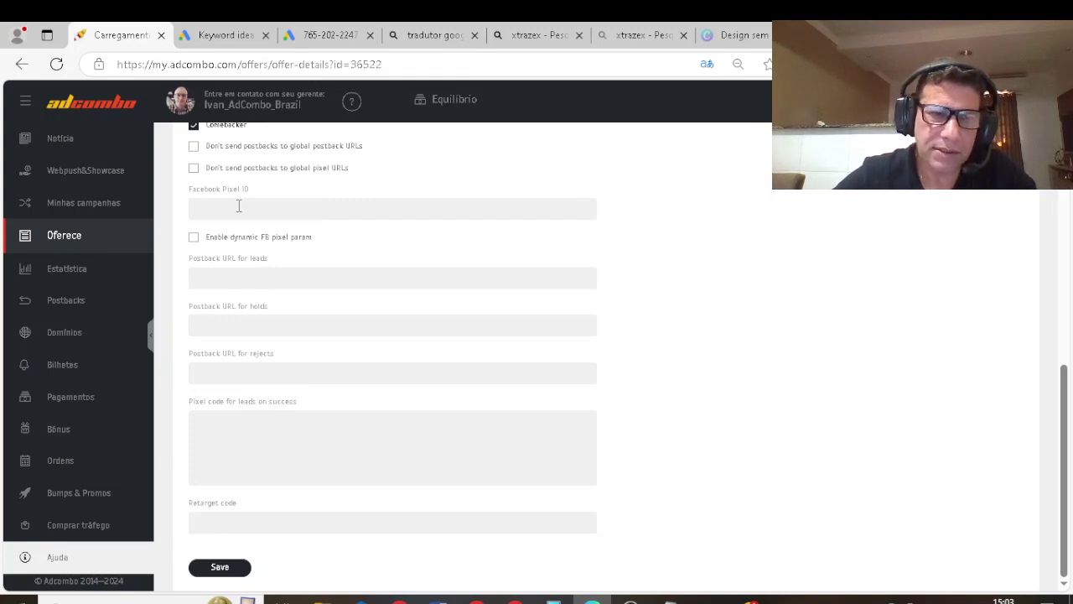
# - Paste the Google Ads event snippet as the pixel code for leads on success and save the offer's settings
pyautogui.rightClick(228, 432)
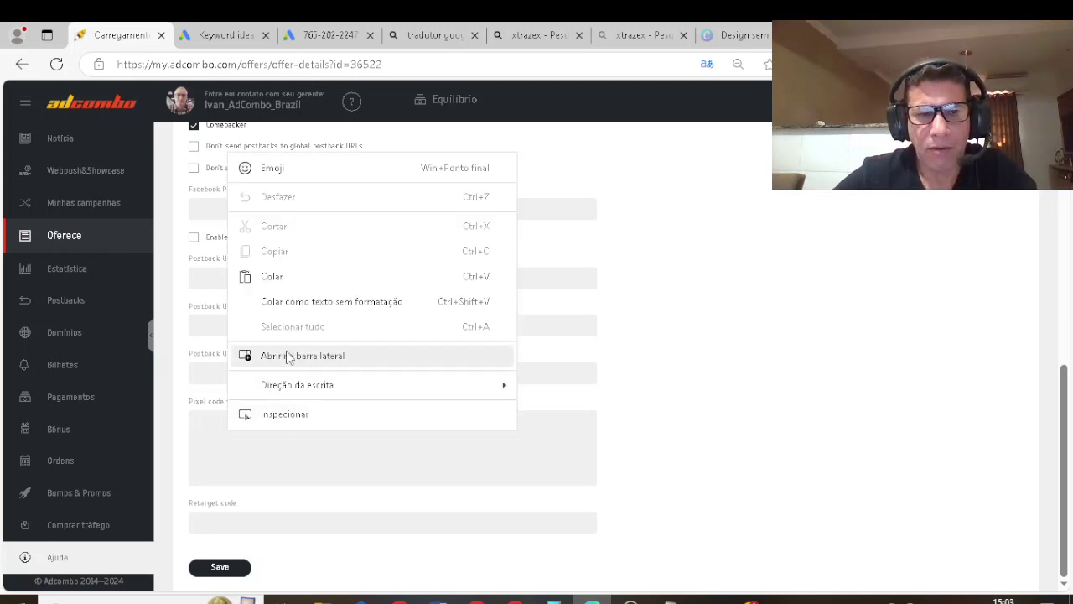
pyautogui.click(274, 277)
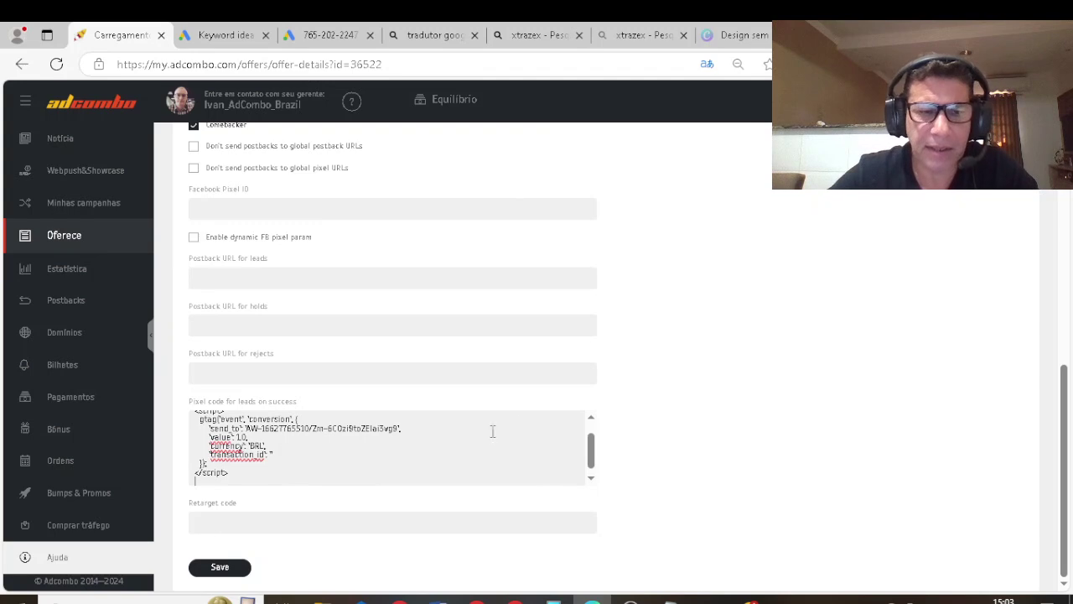
pyautogui.scroll(-1, 323, 476)
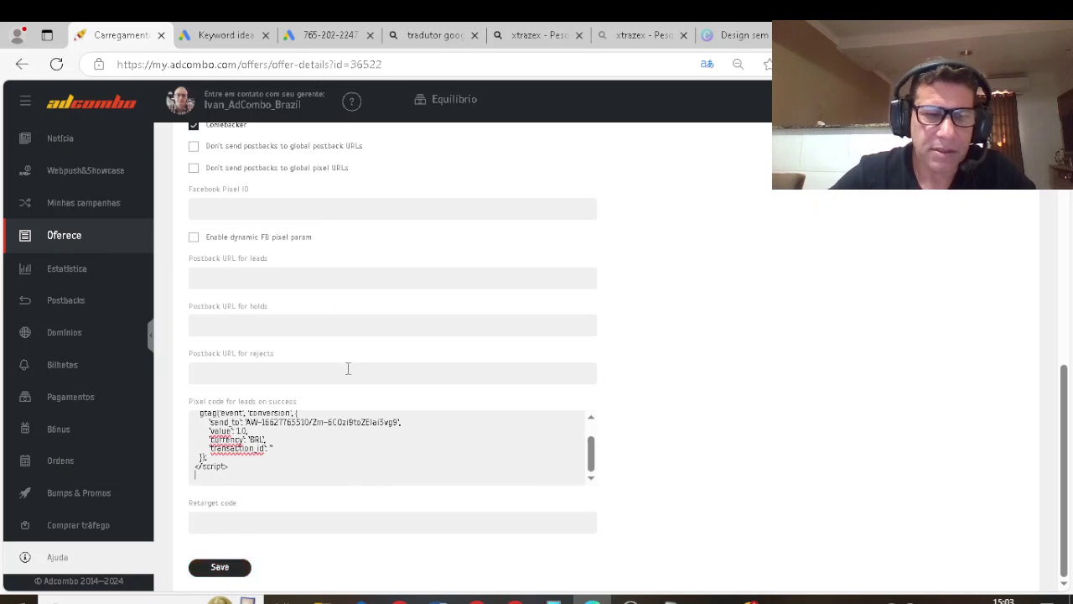
pyautogui.scroll(1, 244, 222)
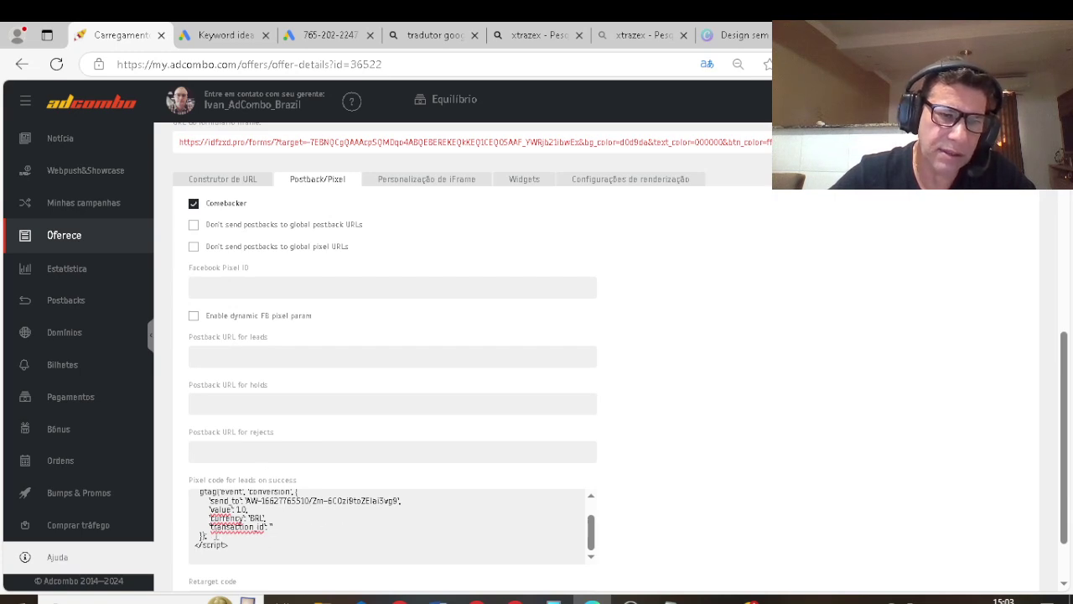
pyautogui.scroll(-1, 213, 290)
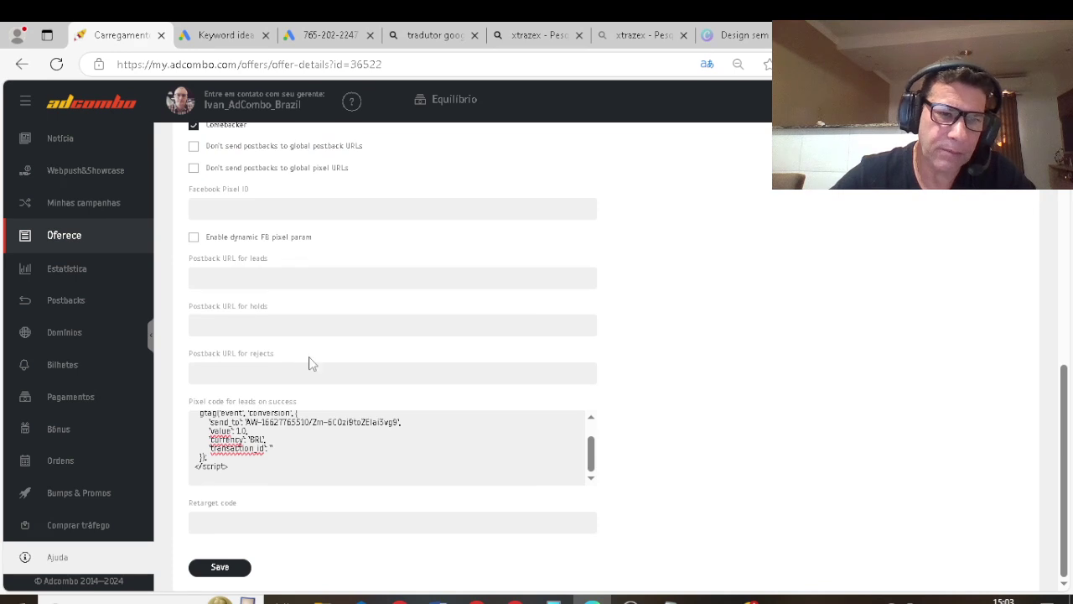
pyautogui.click(222, 570)
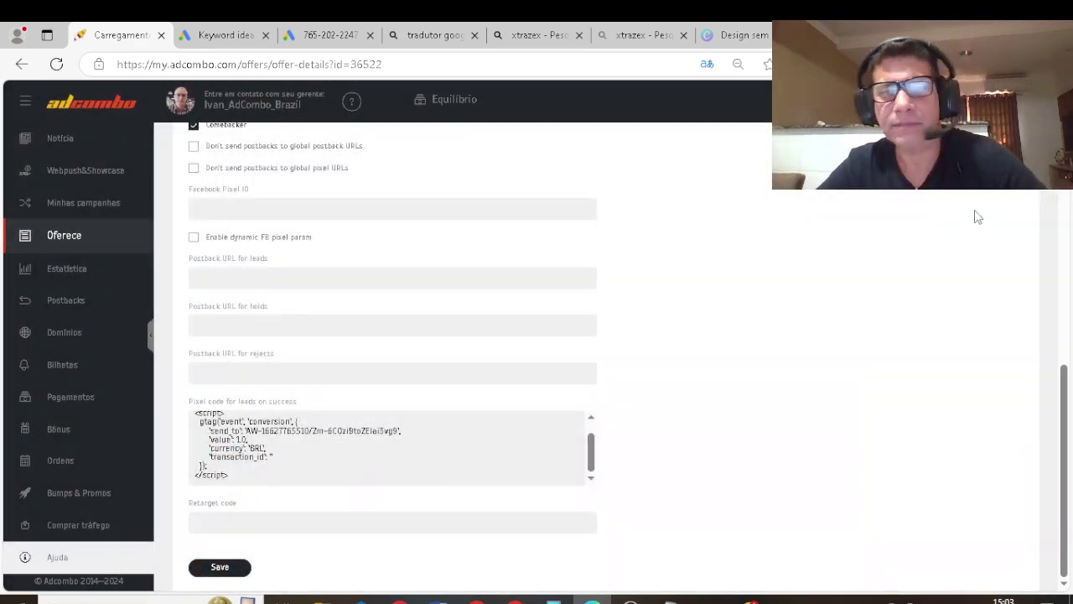
# - Return to the Google Ads conversion page and close the event snippet dialog
pyautogui.click(312, 35)
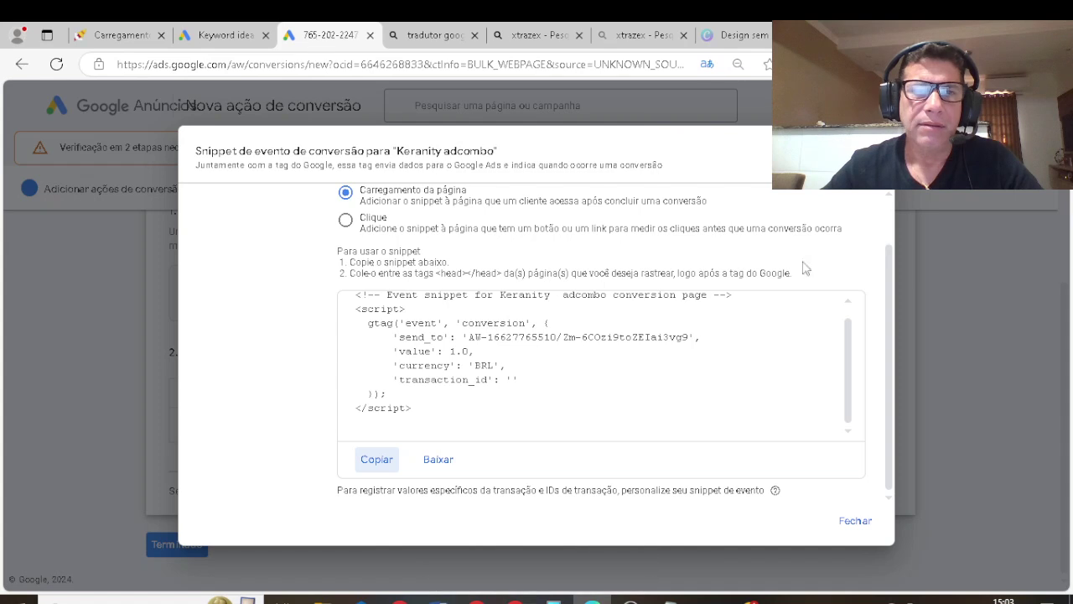
pyautogui.click(855, 521)
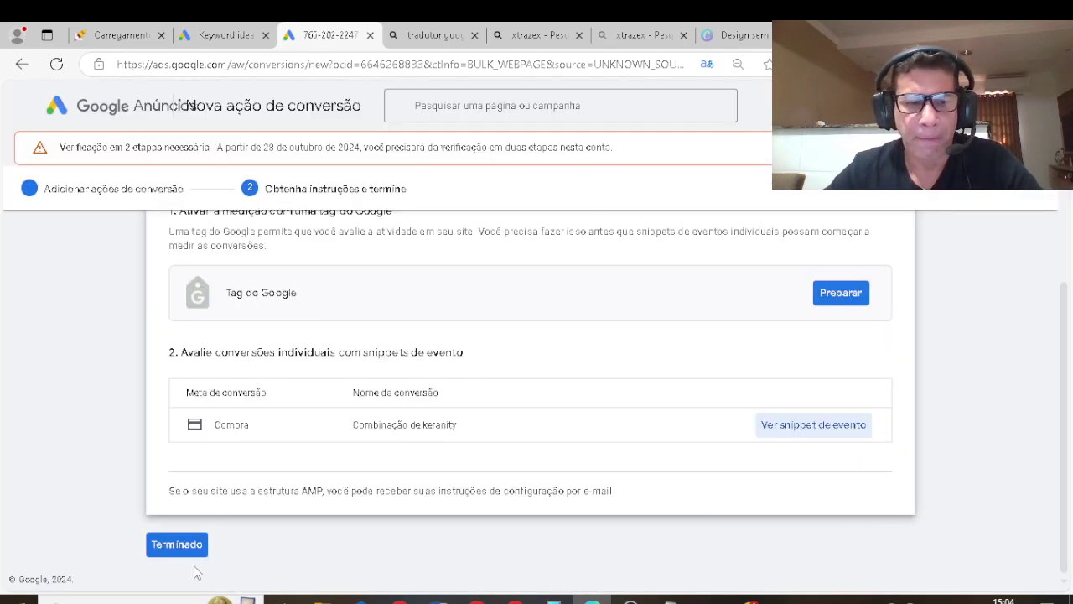
# - Finish the new conversion action's setup and review the conversion goals summary down to the custom goals section
pyautogui.click(172, 549)
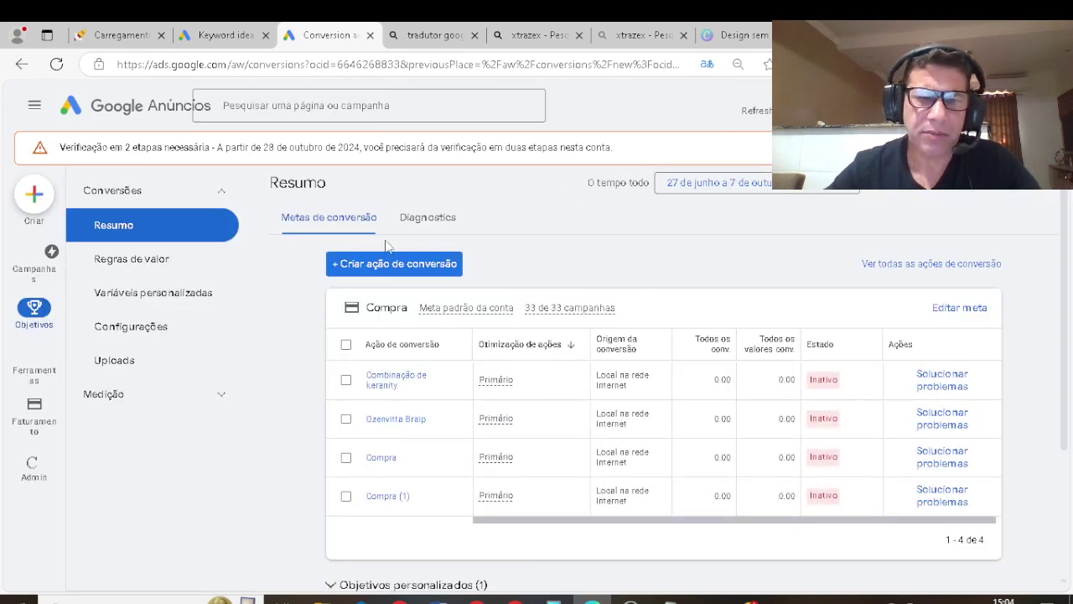
pyautogui.scroll(-2, 450, 282)
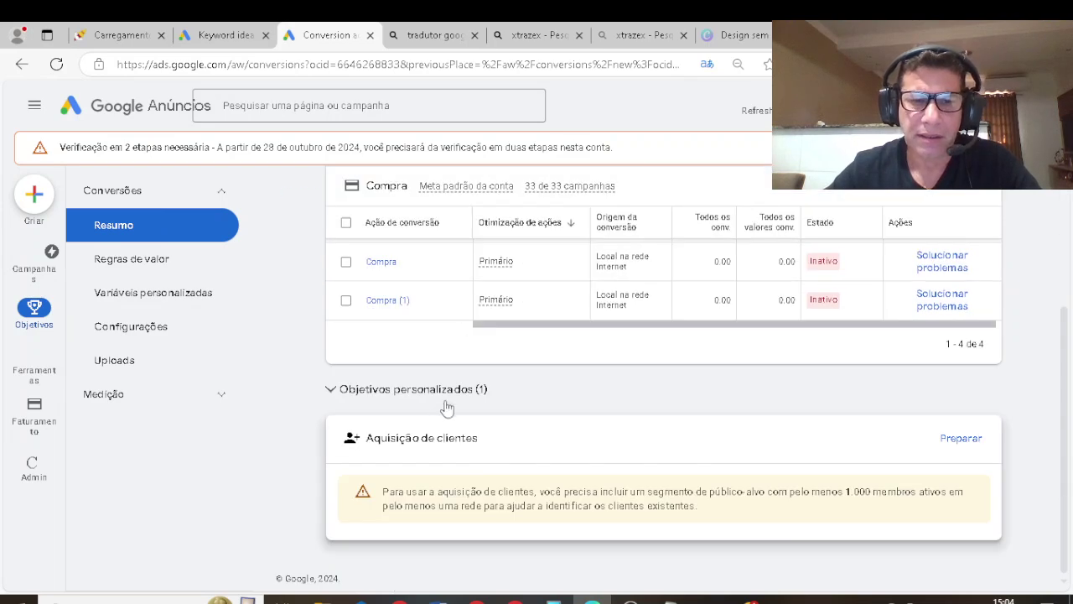
pyautogui.scroll(3, 372, 315)
pyautogui.scroll(-1, 467, 327)
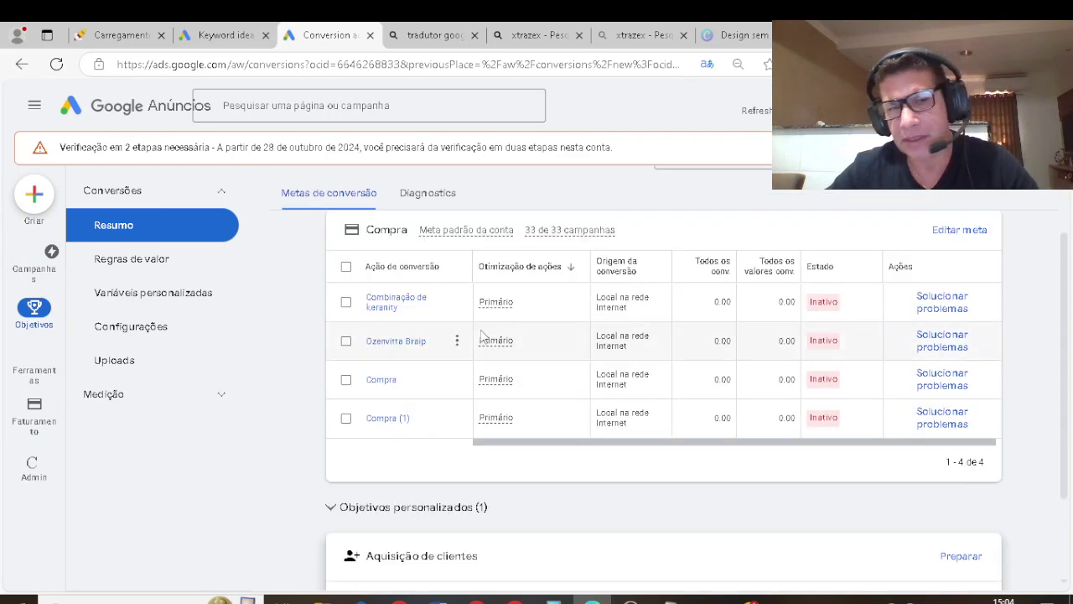
pyautogui.scroll(-1, 467, 327)
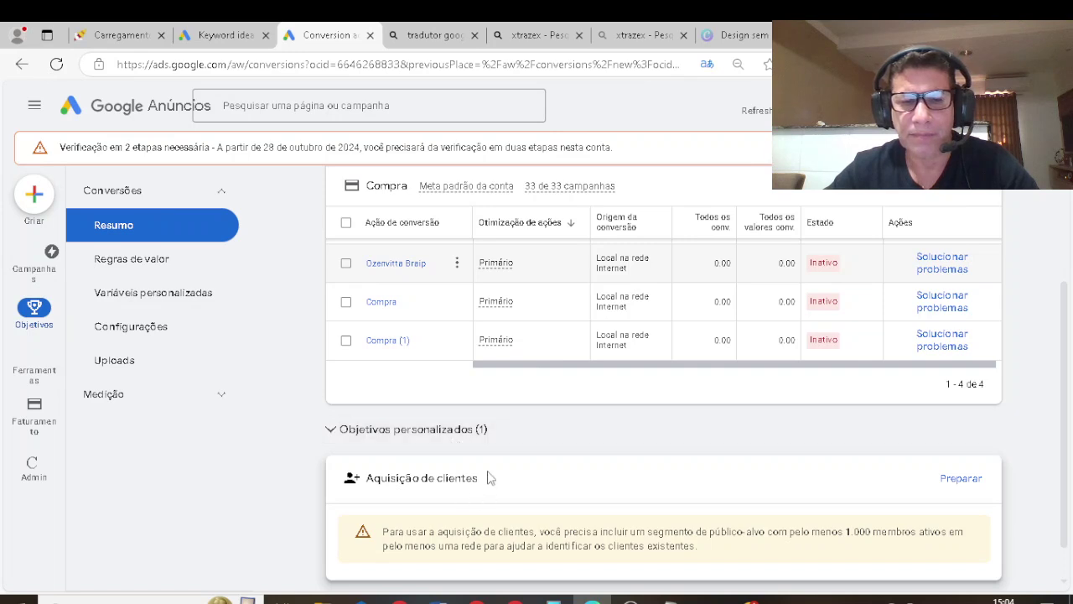
pyautogui.scroll(-1, 484, 474)
# - Expand the custom goals section and start adding a custom goal
pyautogui.click(461, 400)
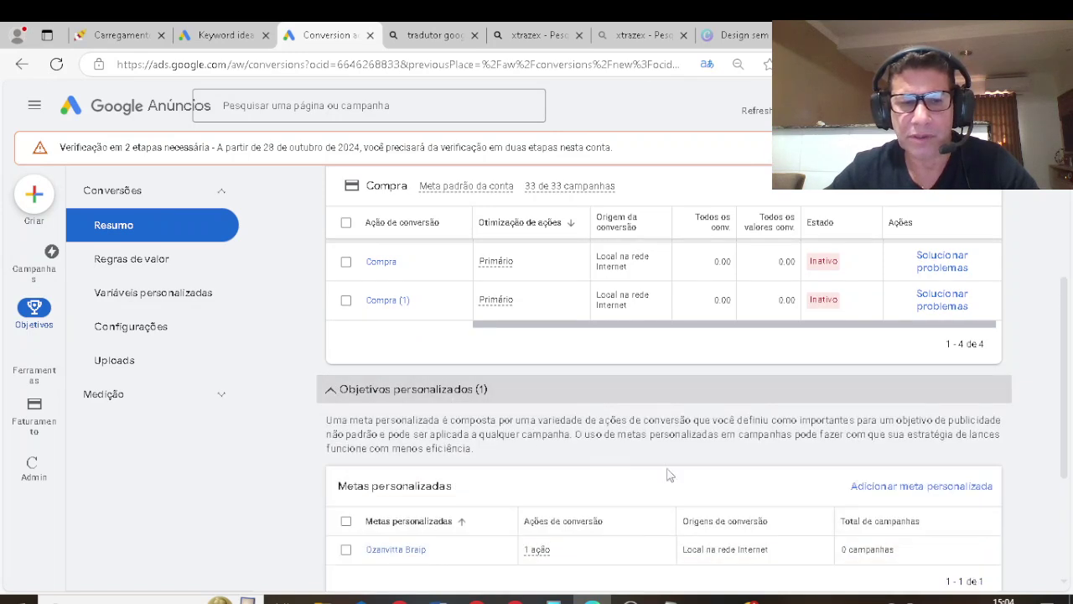
pyautogui.scroll(-1, 666, 472)
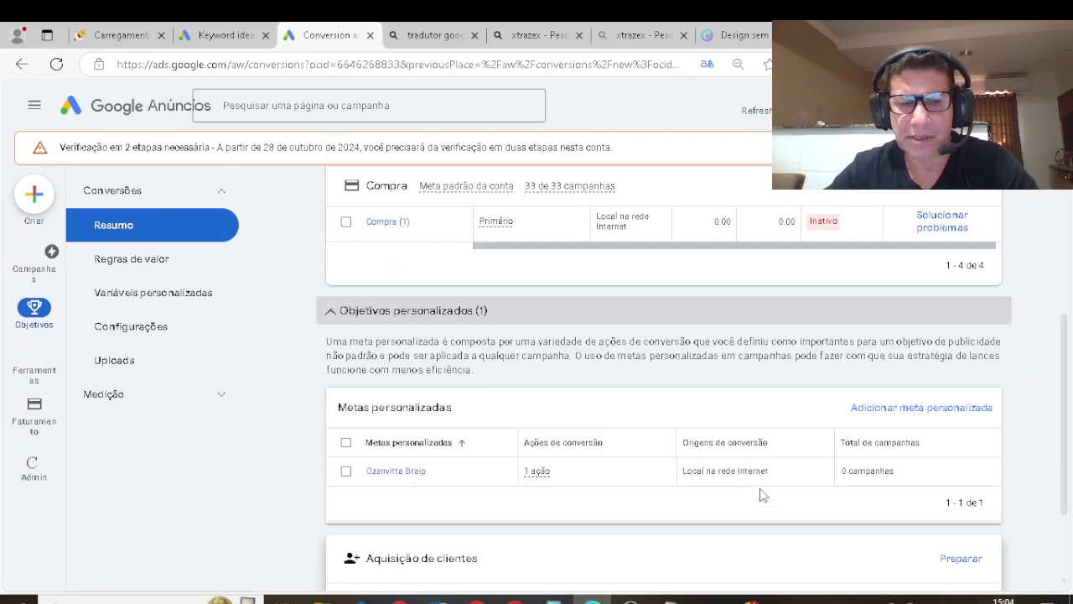
pyautogui.click(898, 410)
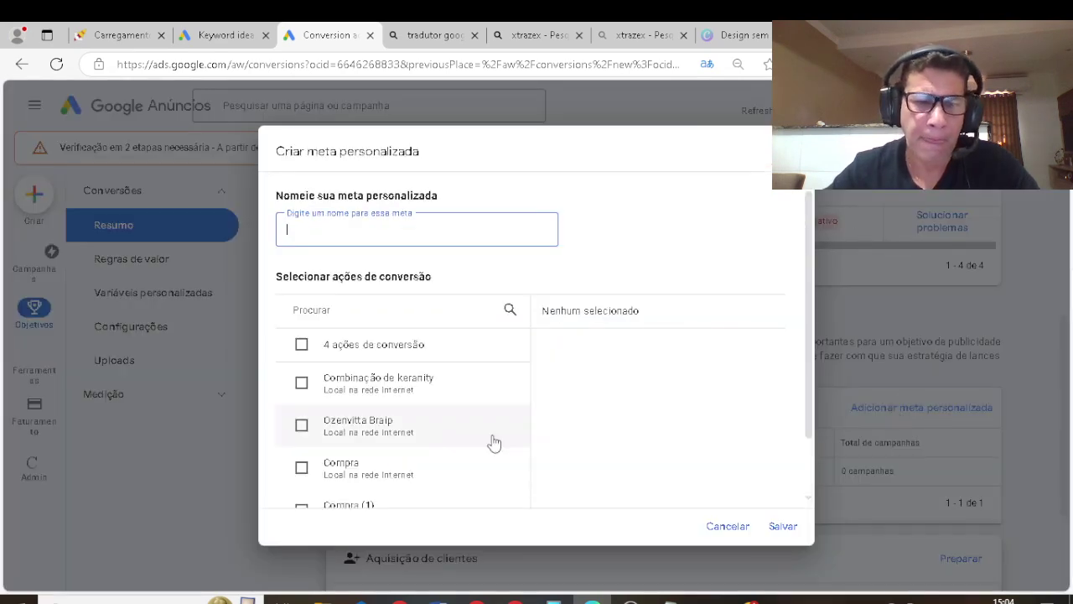
pyautogui.scroll(-1, 495, 449)
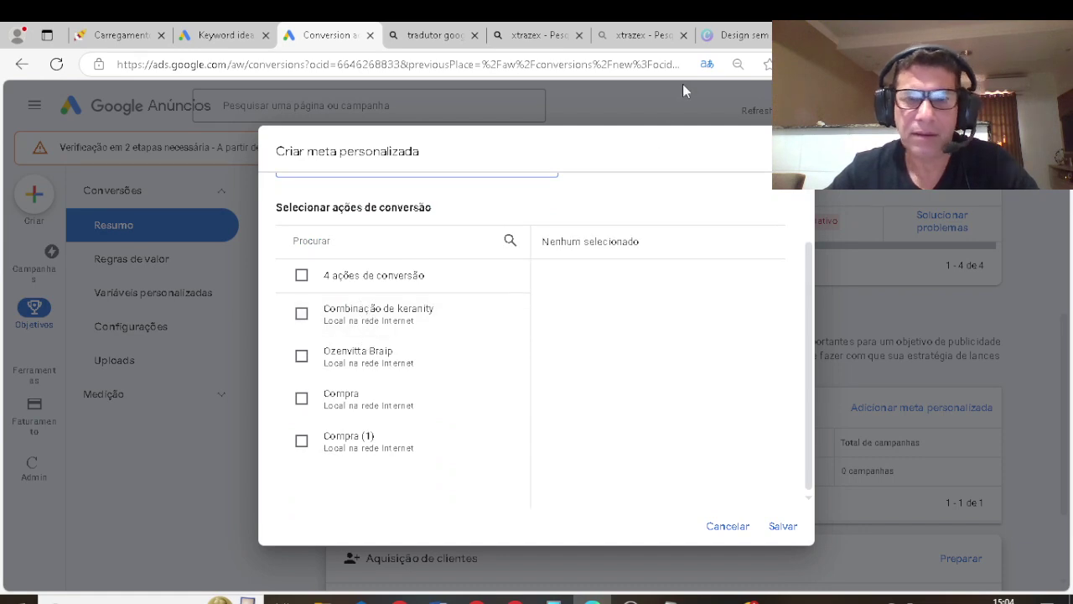
# - Show the page in its original English and name the custom goal "keranity adcombo"
pyautogui.click(707, 64)
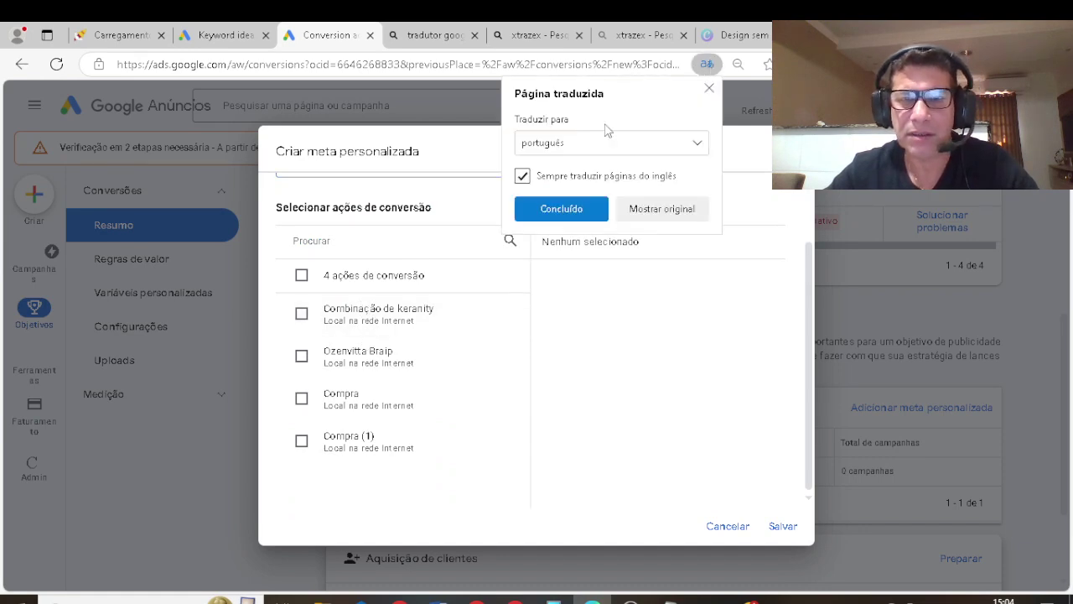
pyautogui.click(663, 209)
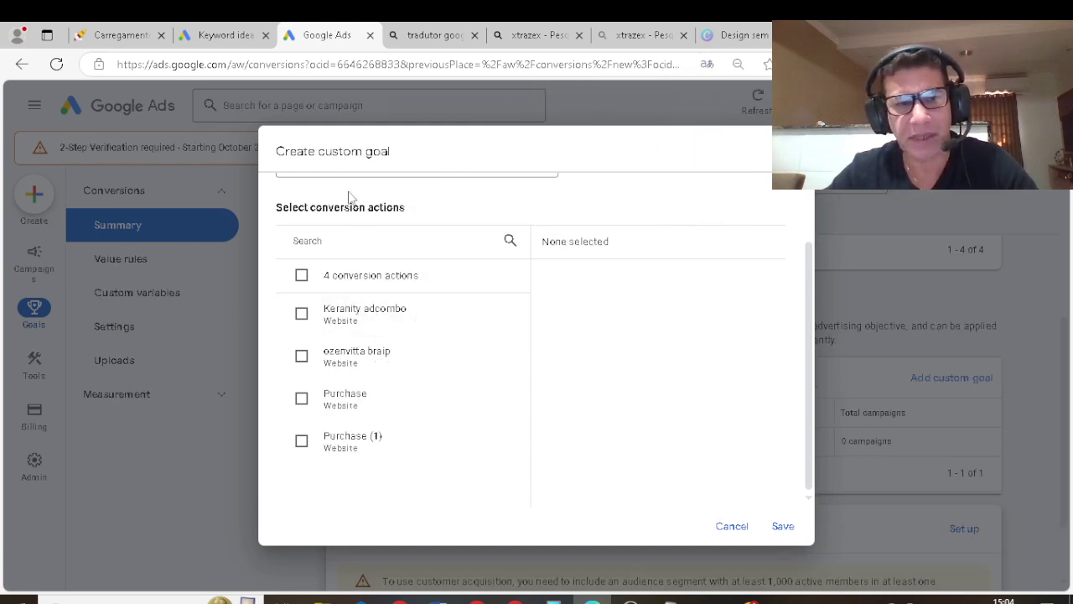
pyautogui.scroll(2, 356, 277)
pyautogui.click(378, 228)
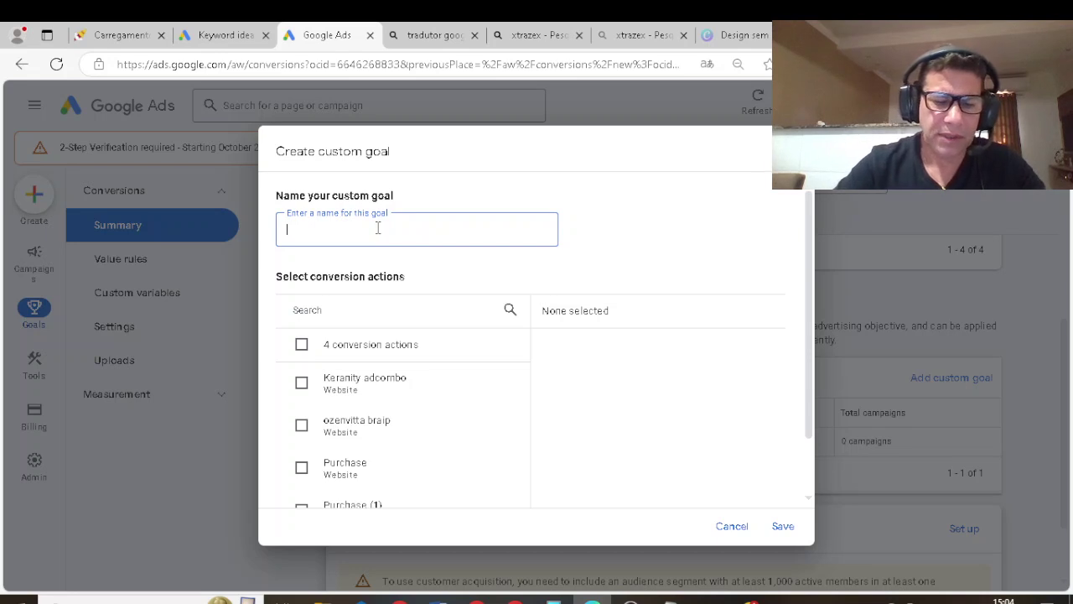
pyautogui.write('K')
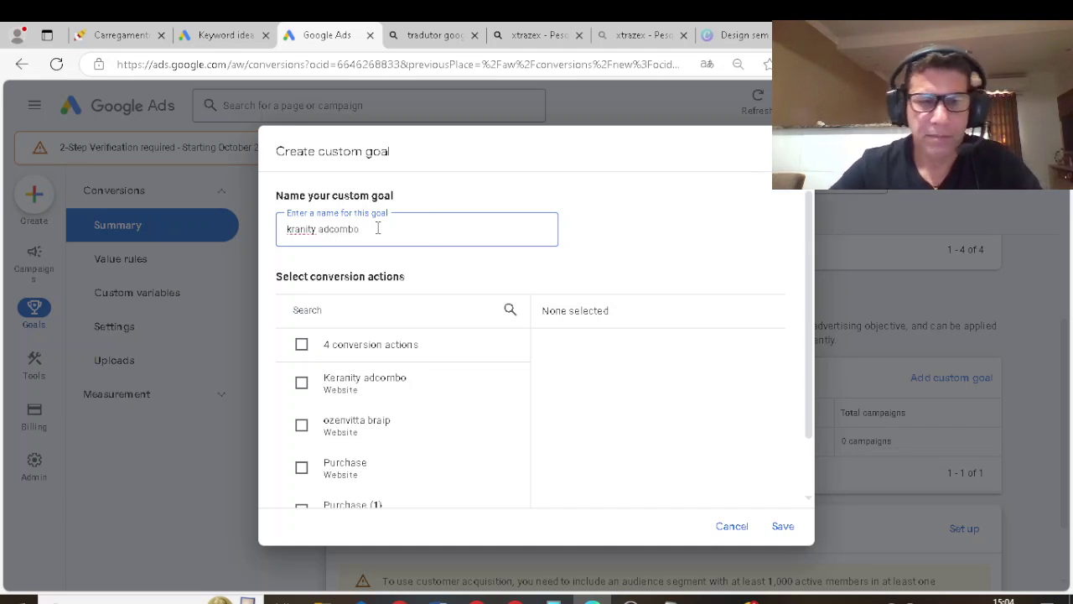
pyautogui.scroll(-1, 407, 343)
pyautogui.scroll(1, 368, 316)
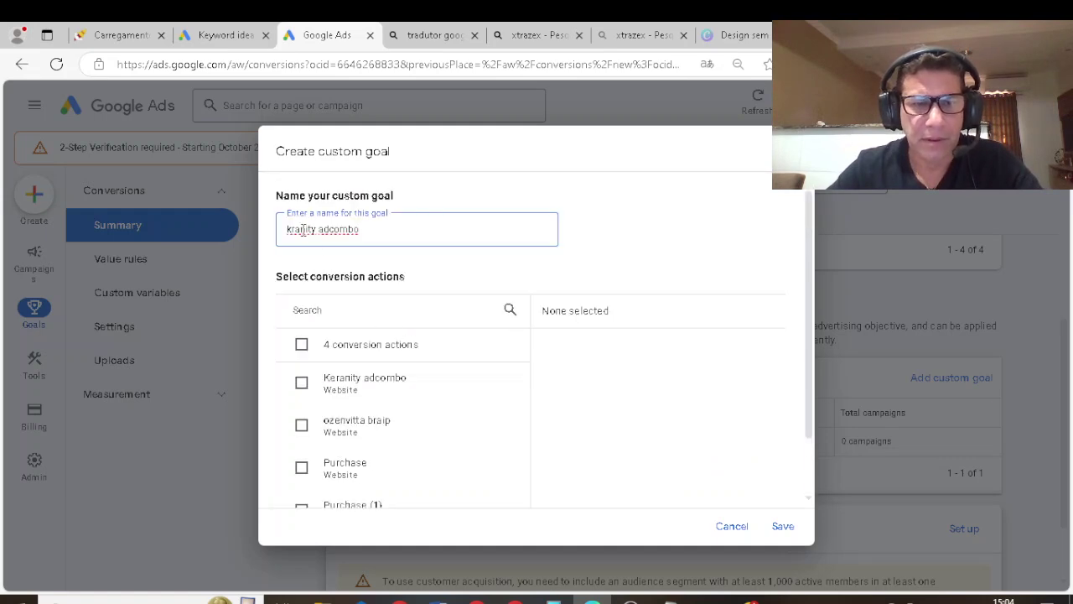
pyautogui.moveTo(318, 236); pyautogui.dragTo(288, 240)
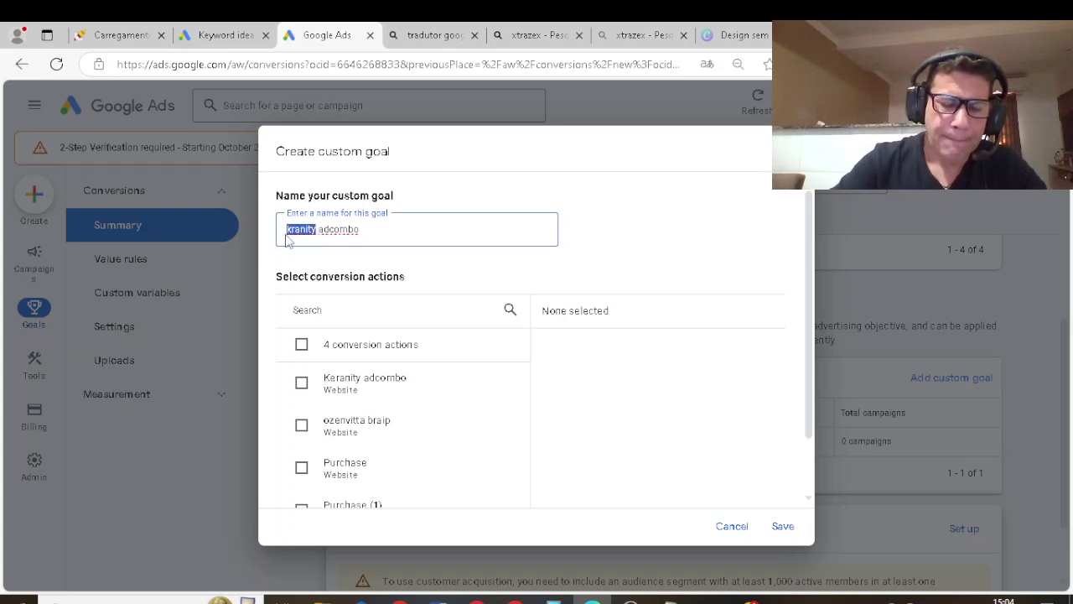
pyautogui.write('kera')
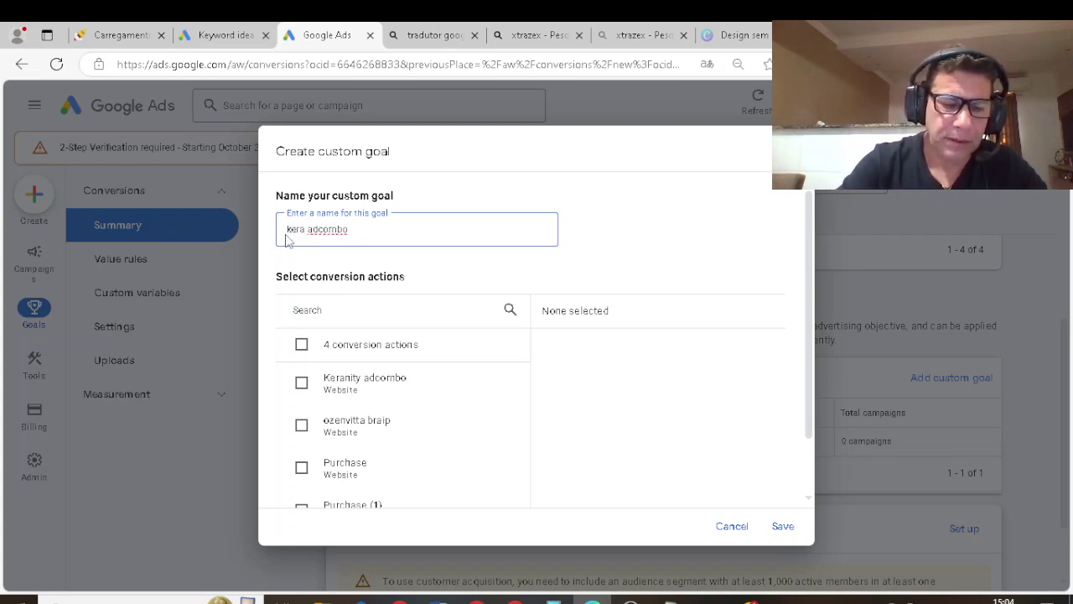
pyautogui.write('ni')
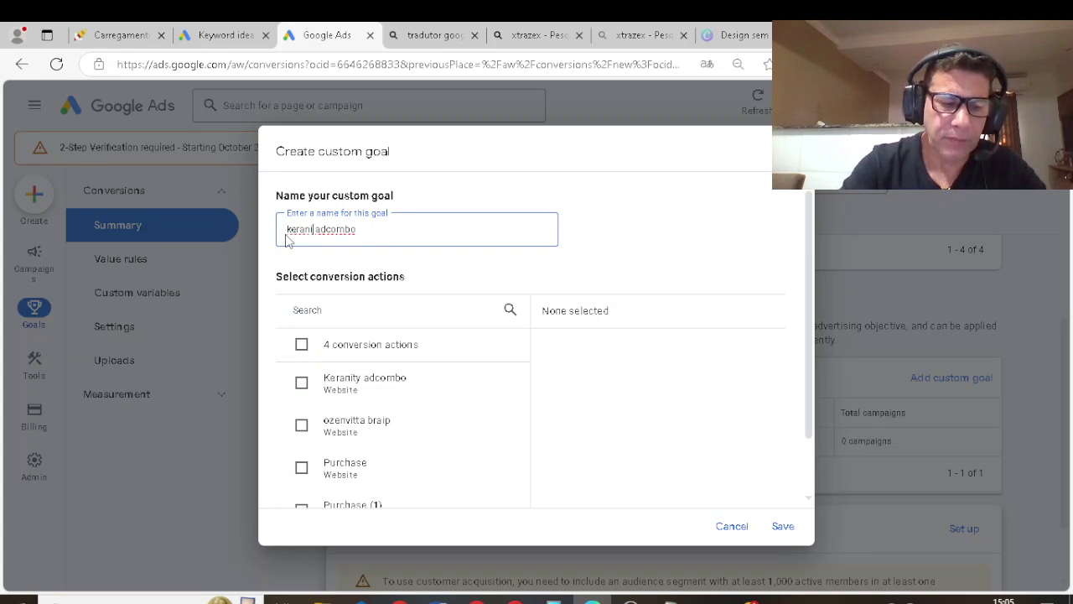
pyautogui.write('ty')
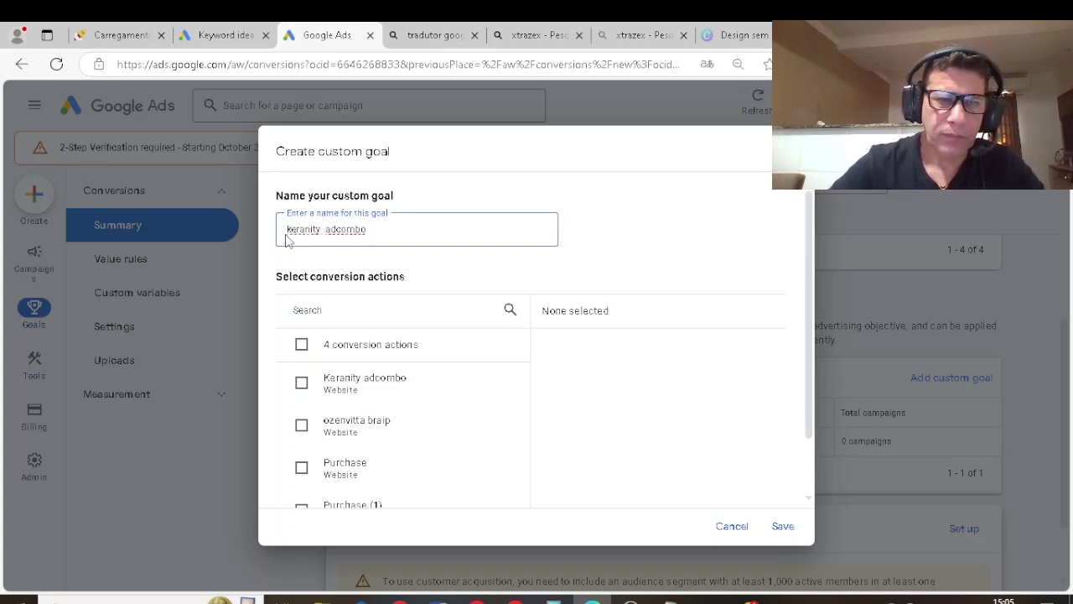
# - Include the Keranity adcombo conversion action in the custom goal and save the goal
pyautogui.scroll(-1, 372, 360)
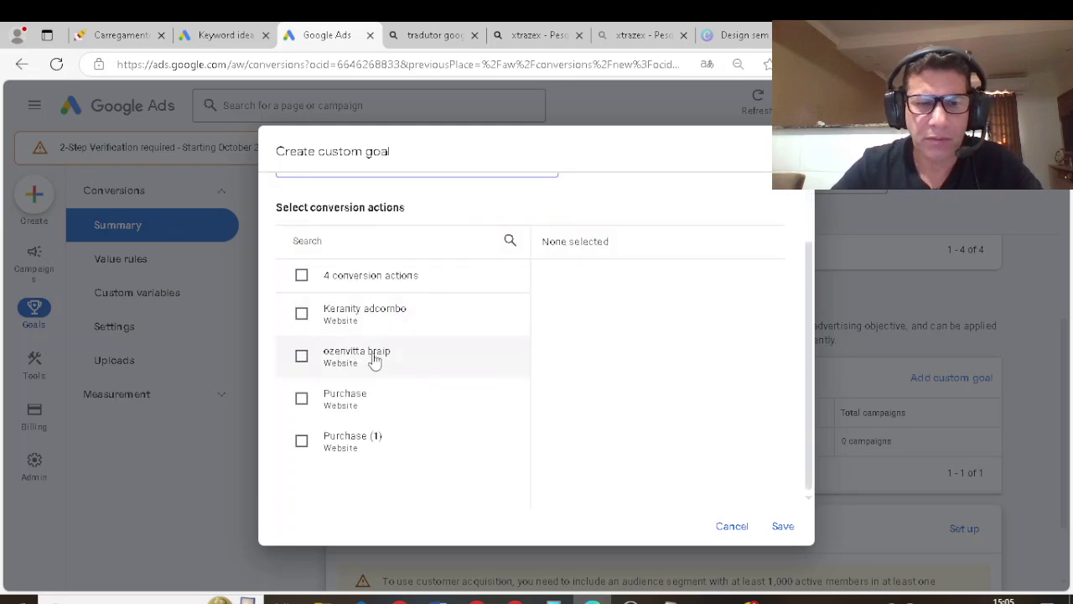
pyautogui.click(303, 316)
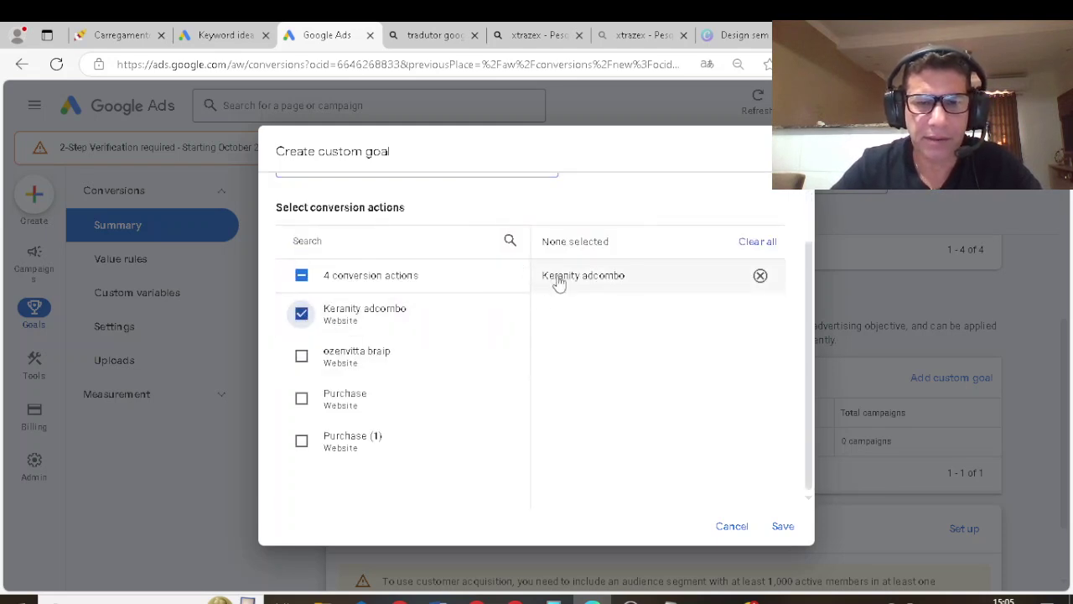
pyautogui.click(783, 526)
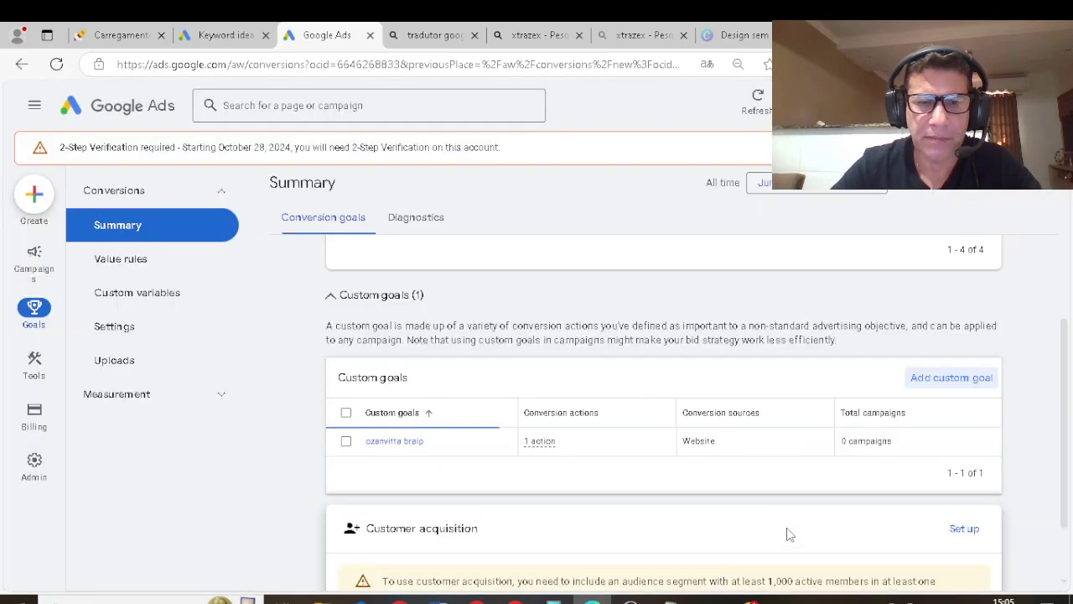
pyautogui.scroll(3, 587, 436)
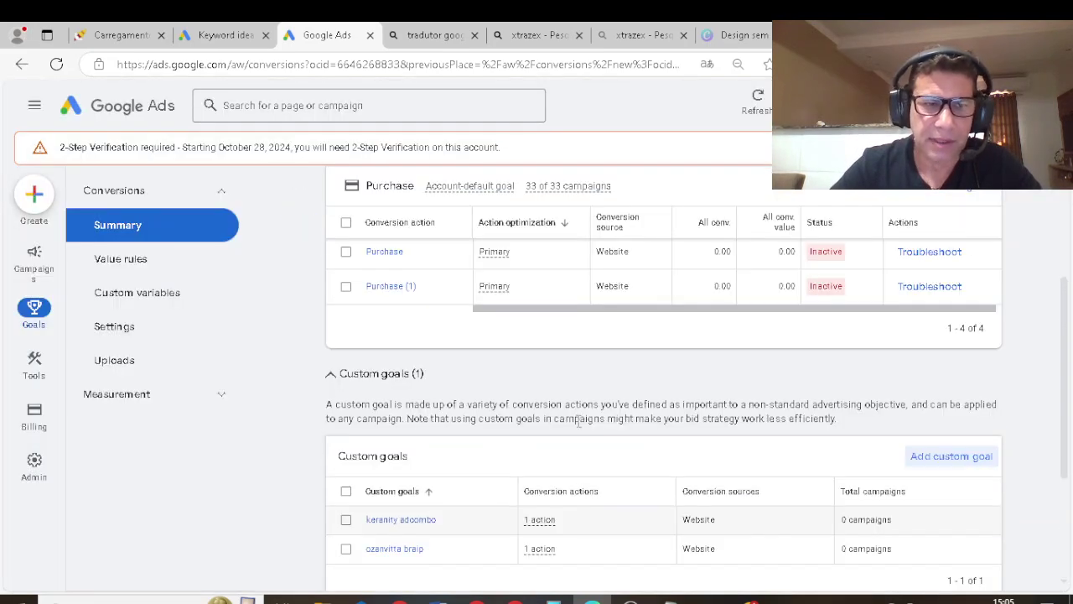
# - Open the campaign settings of the "Keranity indonesia $26,5 [06/10/2024]" campaign
pyautogui.moveTo(36, 266)
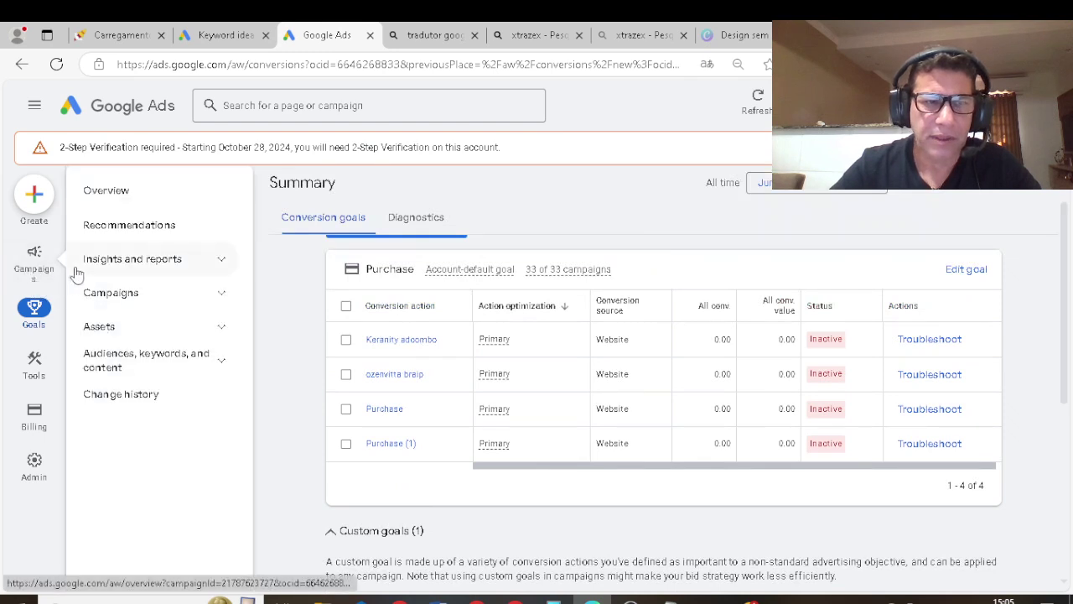
pyautogui.click(146, 300)
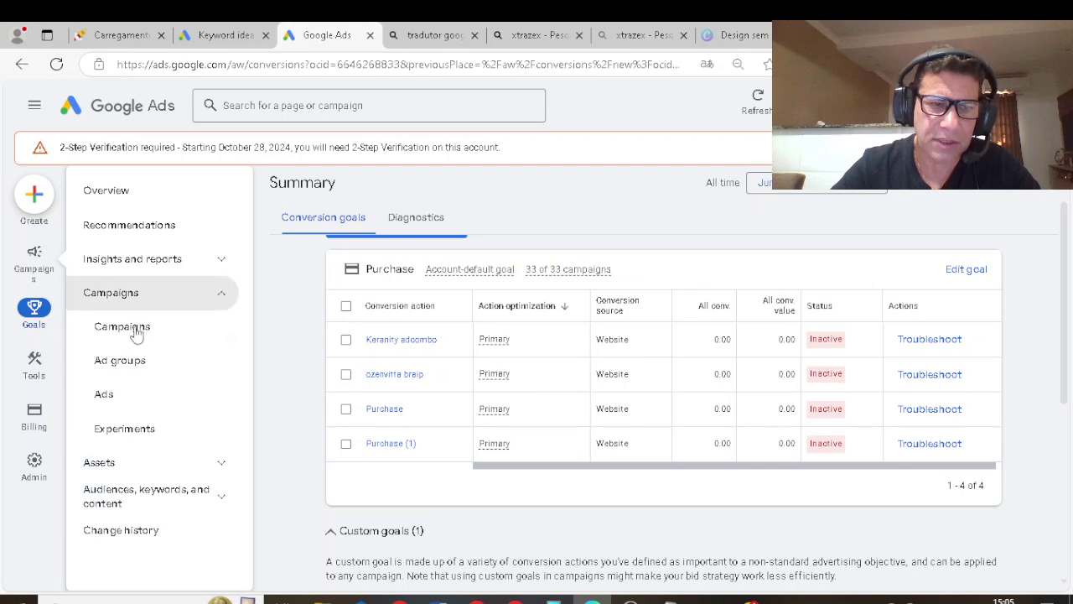
pyautogui.click(129, 334)
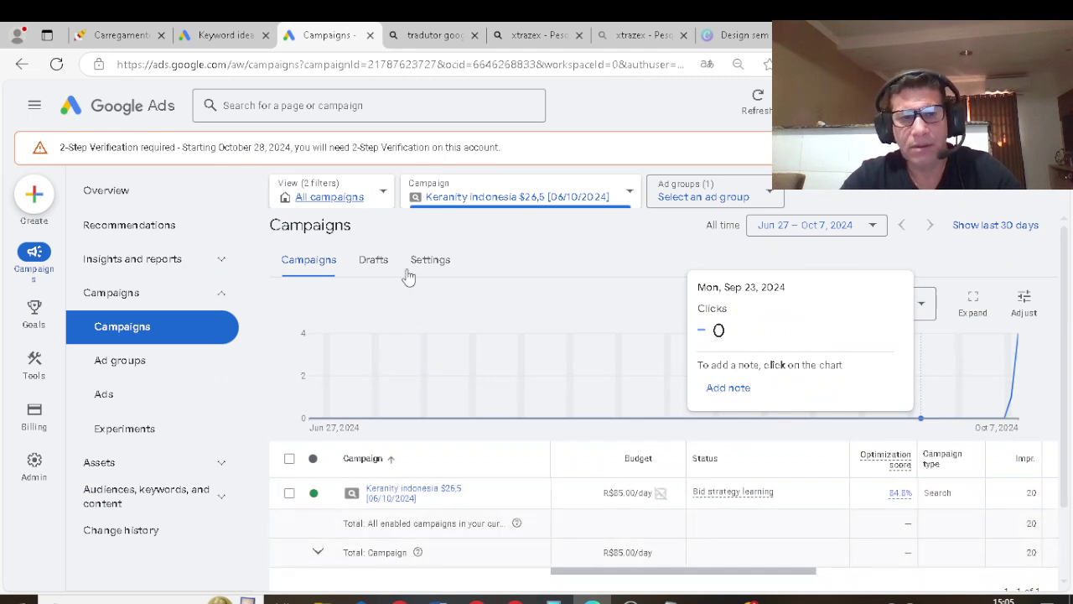
pyautogui.click(431, 300)
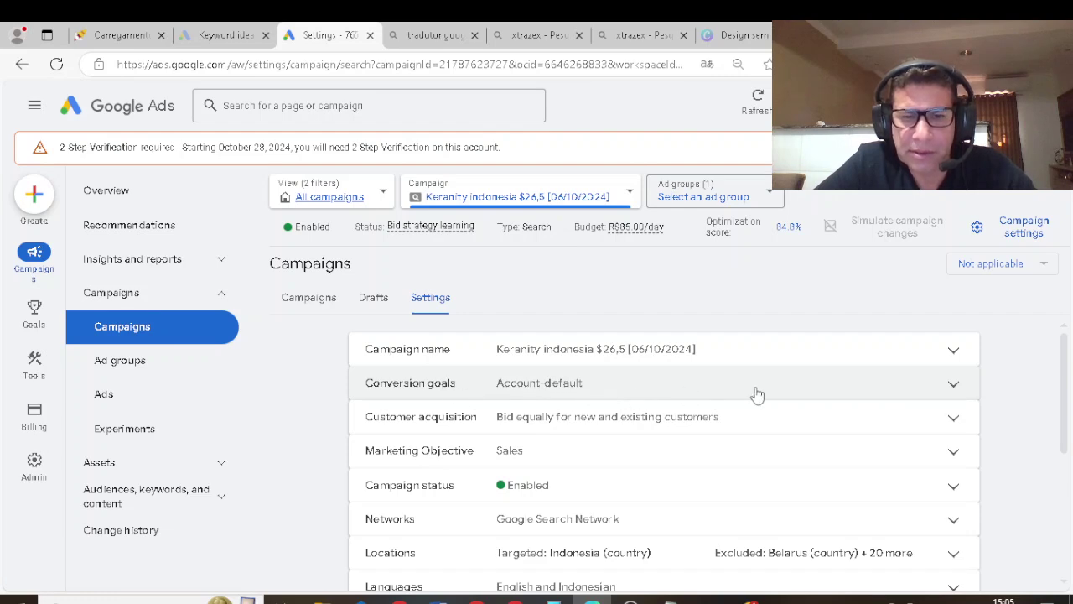
# - Open the campaign's conversion goals setting, translate the page into Portuguese, and switch the goals from account-default to campaign-specific
pyautogui.scroll(-2, 751, 398)
pyautogui.scroll(2, 752, 402)
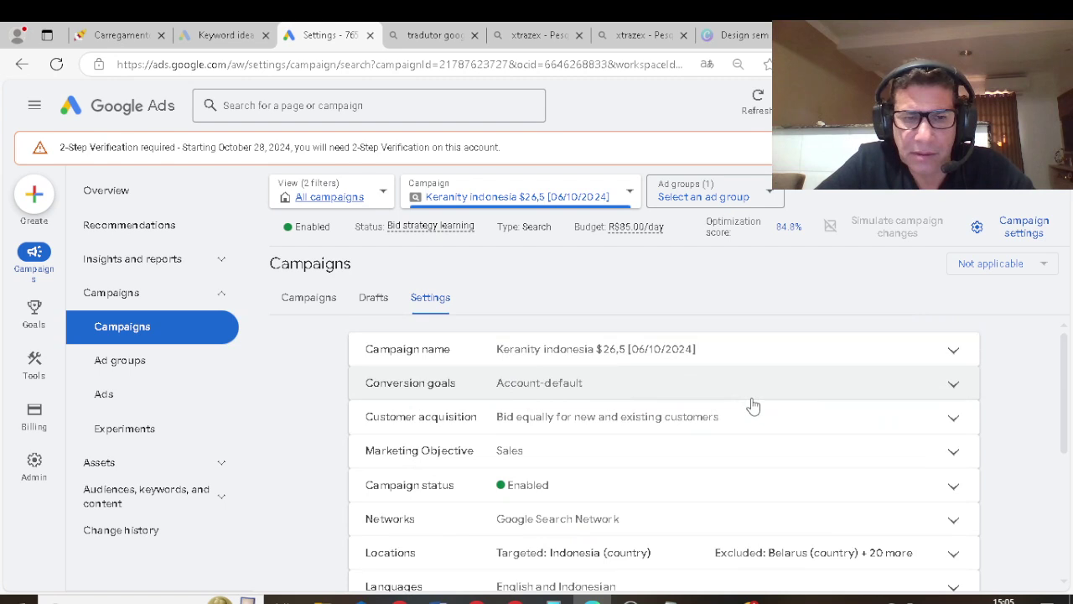
pyautogui.click(893, 385)
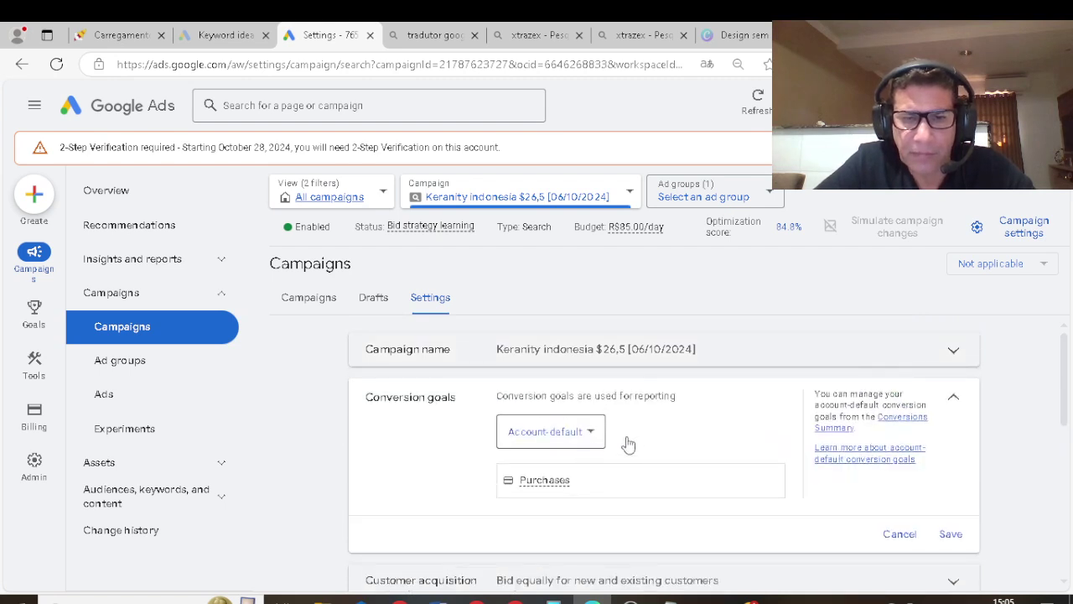
pyautogui.rightClick(665, 99)
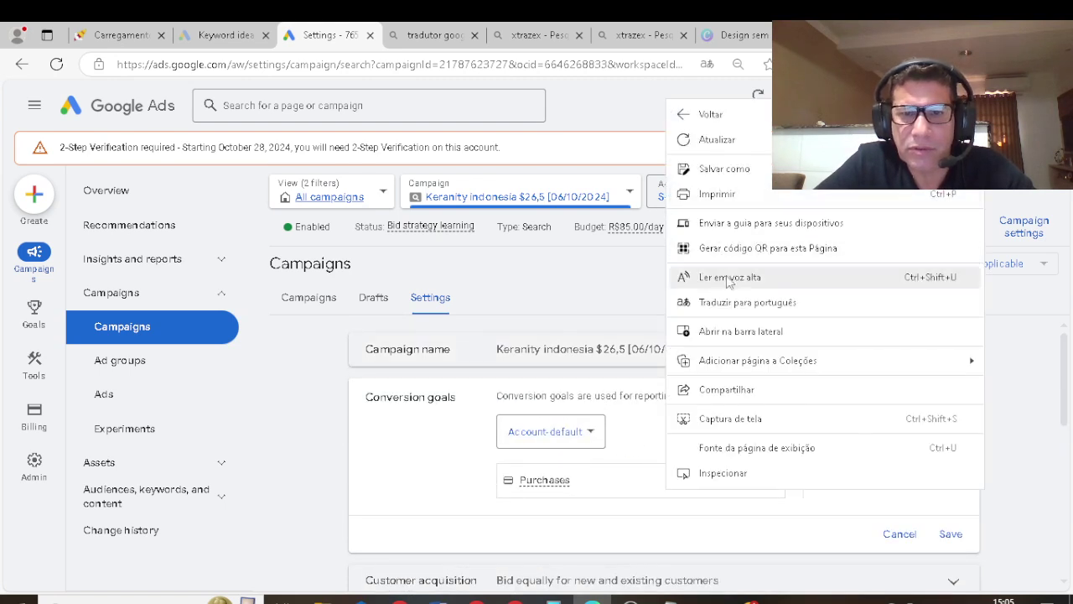
pyautogui.click(738, 305)
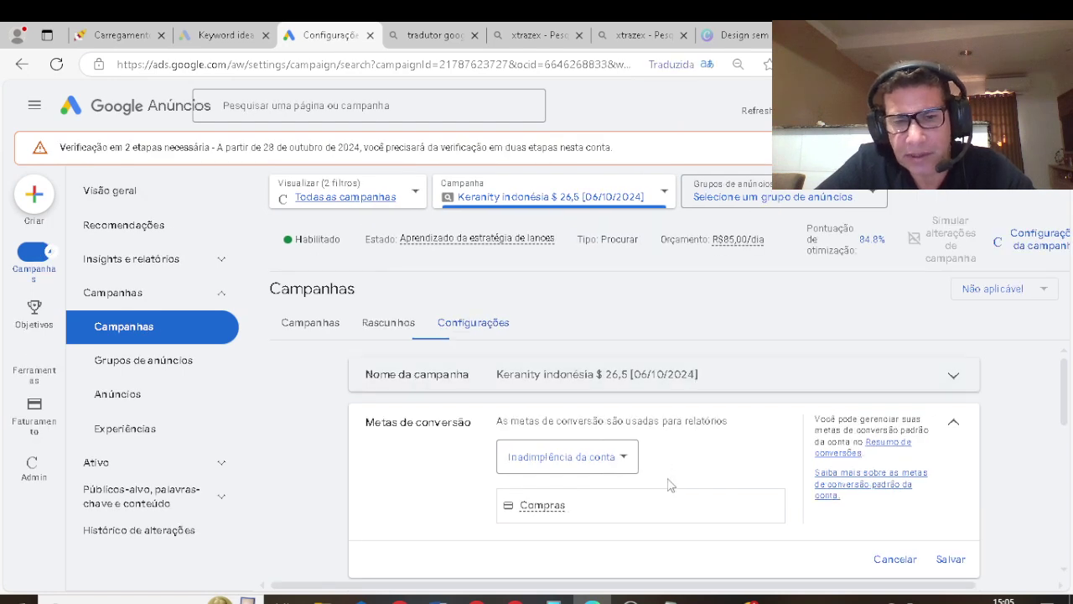
pyautogui.click(618, 463)
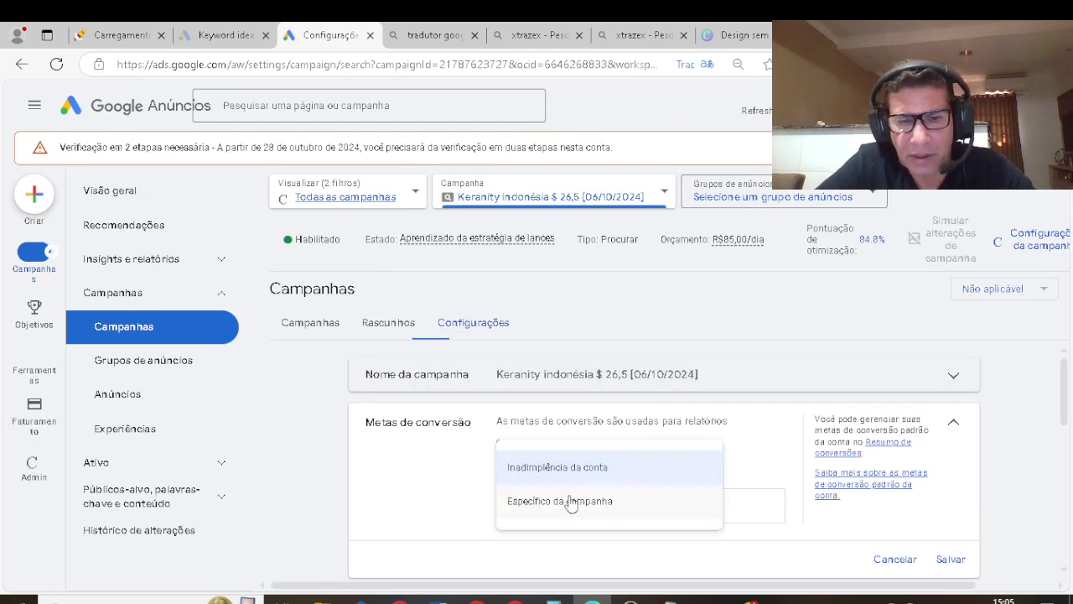
pyautogui.click(568, 508)
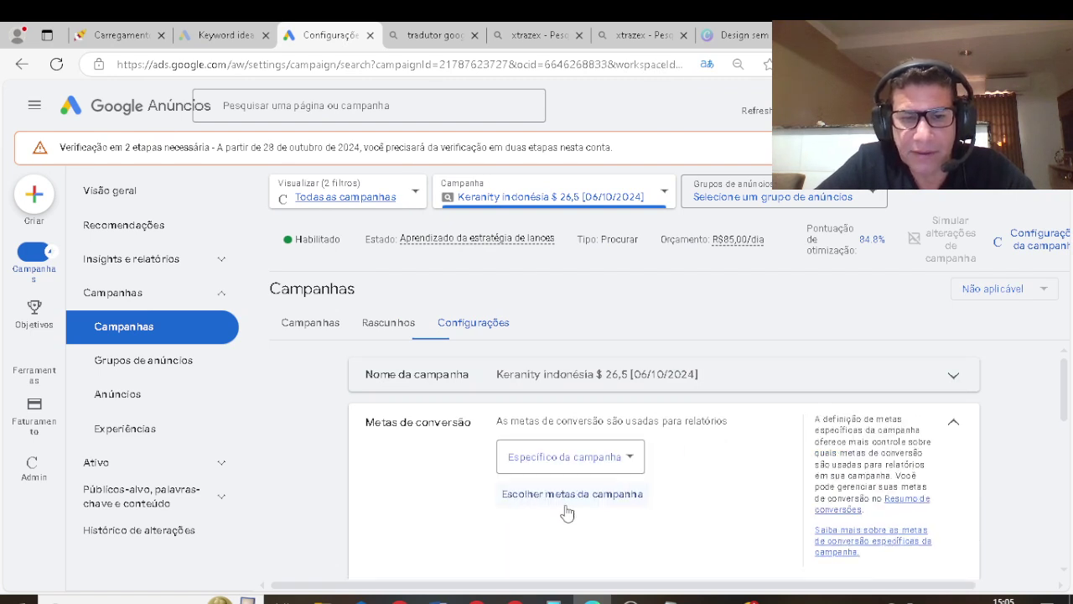
# - Choose the custom Keranity Adcombo goal as the campaign's conversion goal and save the setting
pyautogui.click(567, 500)
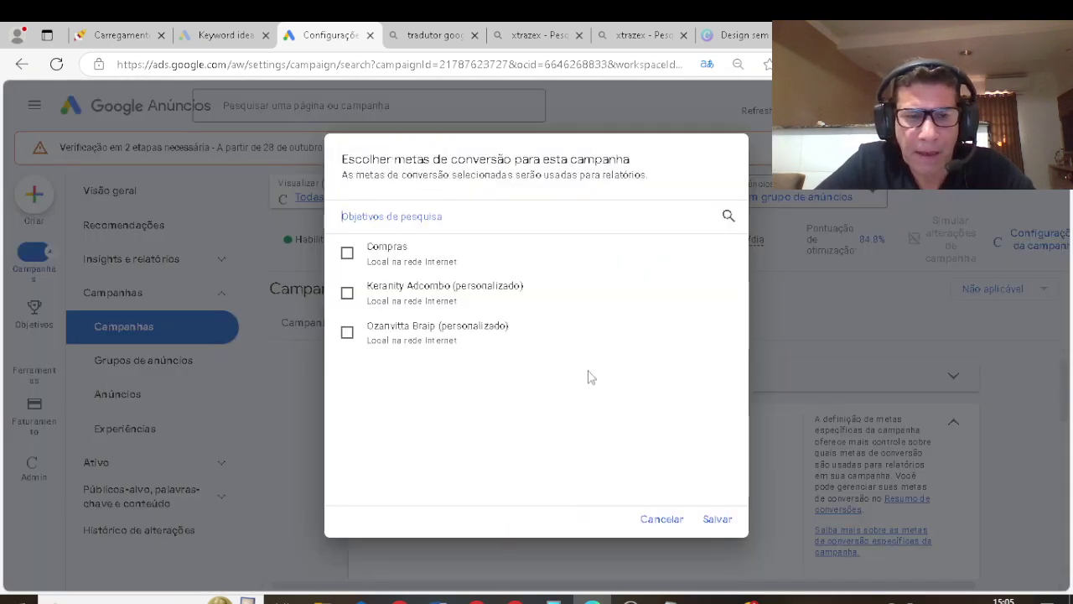
pyautogui.click(347, 298)
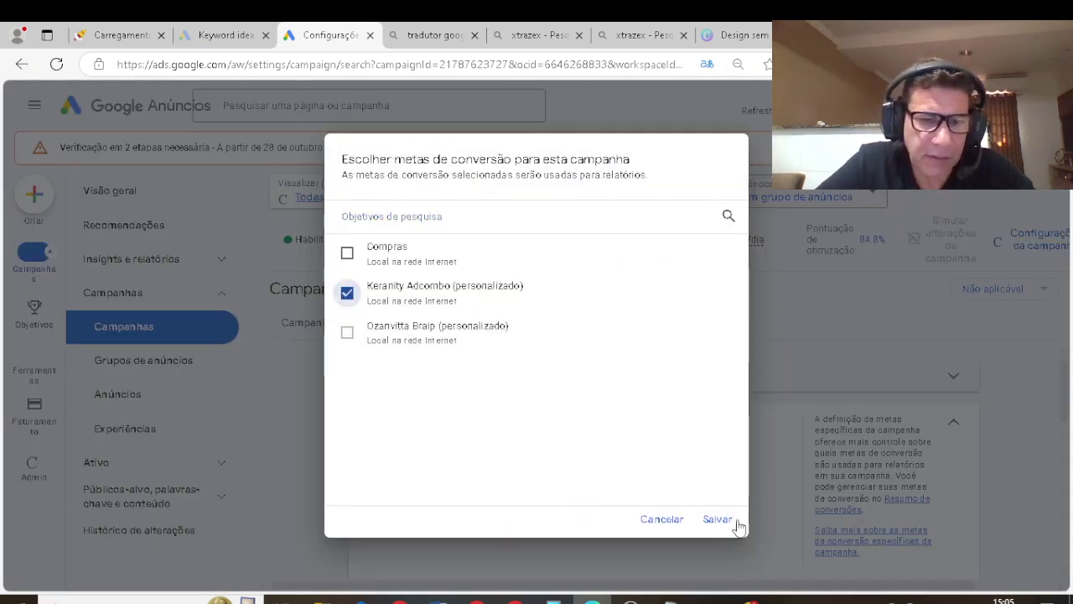
pyautogui.click(708, 520)
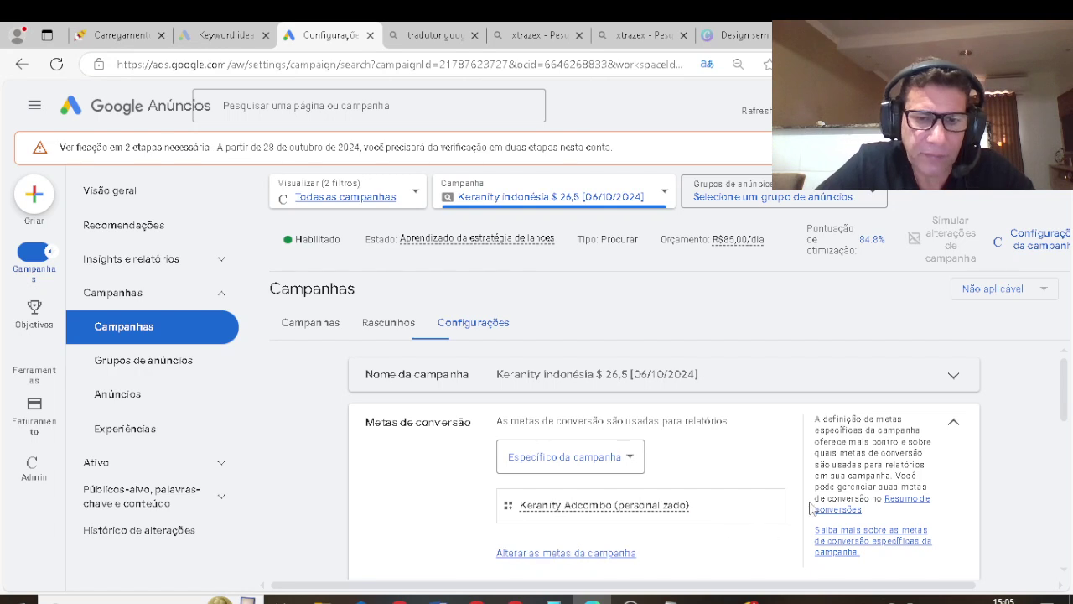
pyautogui.scroll(-1, 839, 524)
pyautogui.click(953, 530)
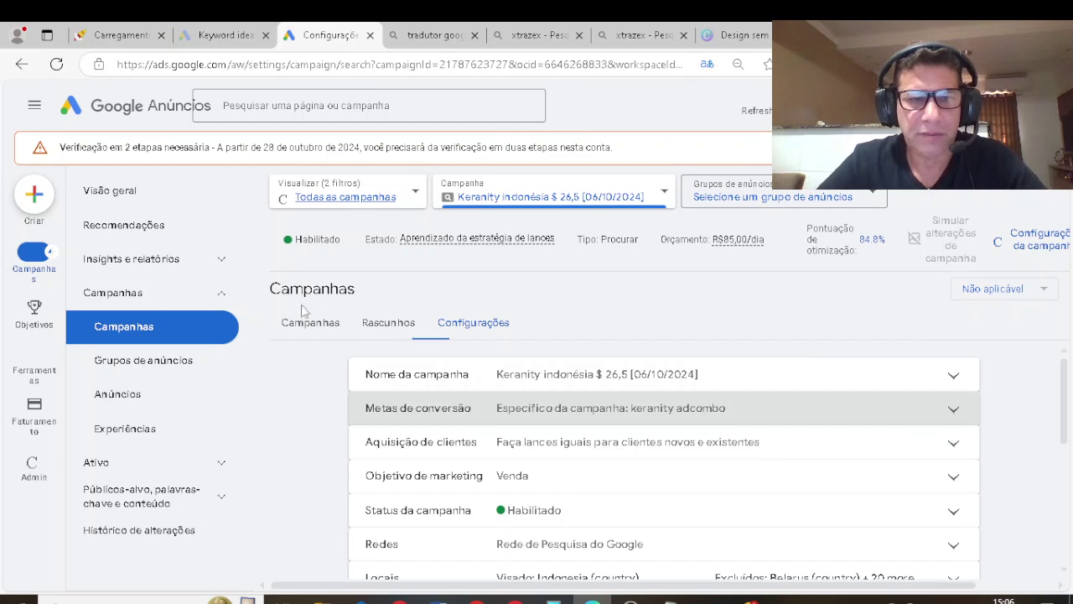
# - Open the details of the Keranity adcombo conversion action from the conversion goals summary
pyautogui.moveTo(34, 315)
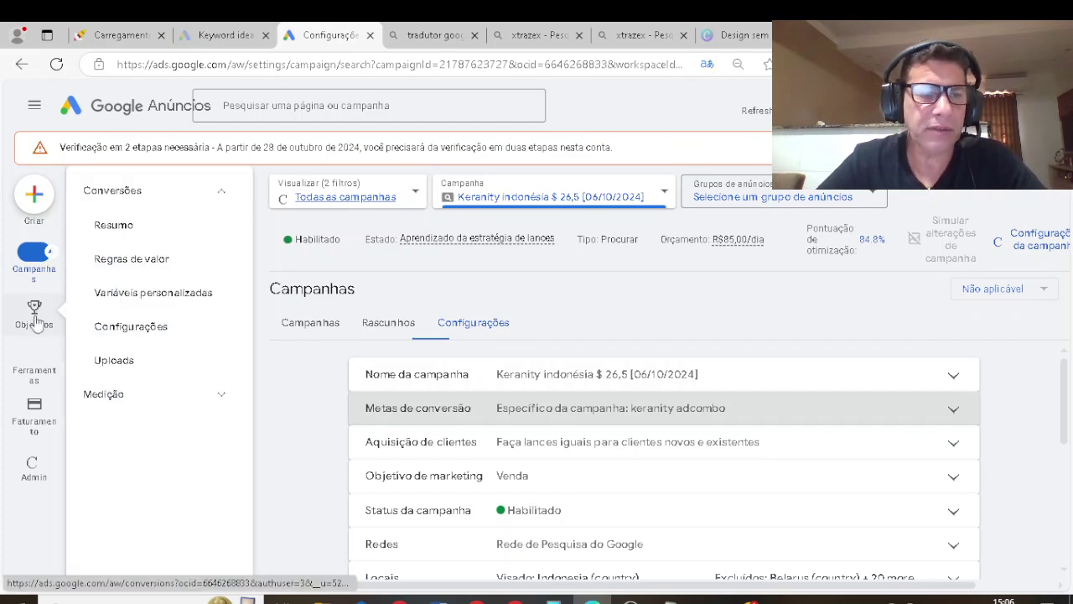
pyautogui.click(129, 228)
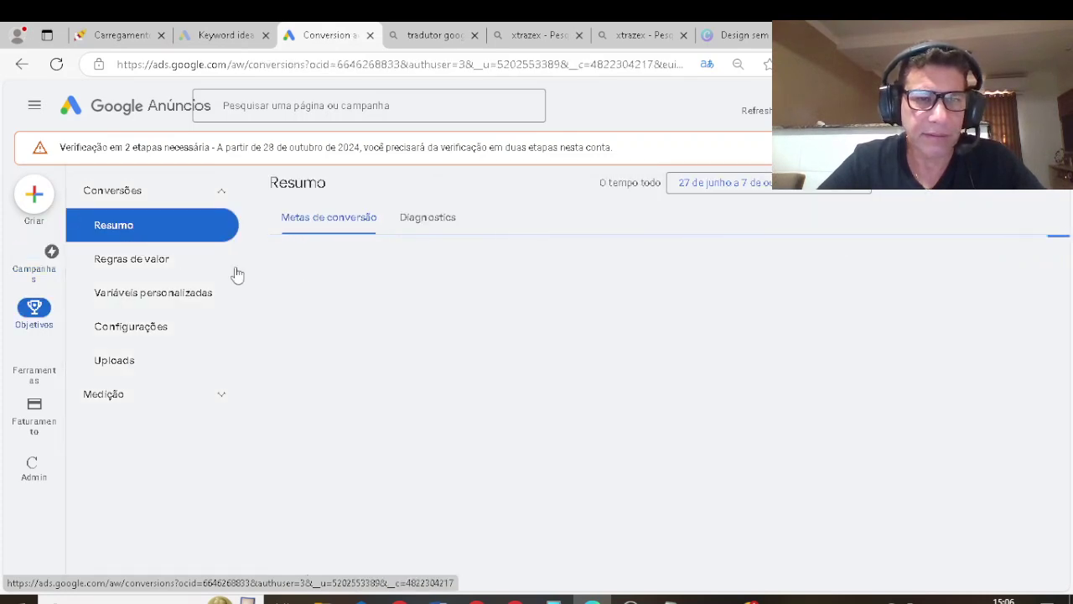
pyautogui.scroll(-1, 453, 382)
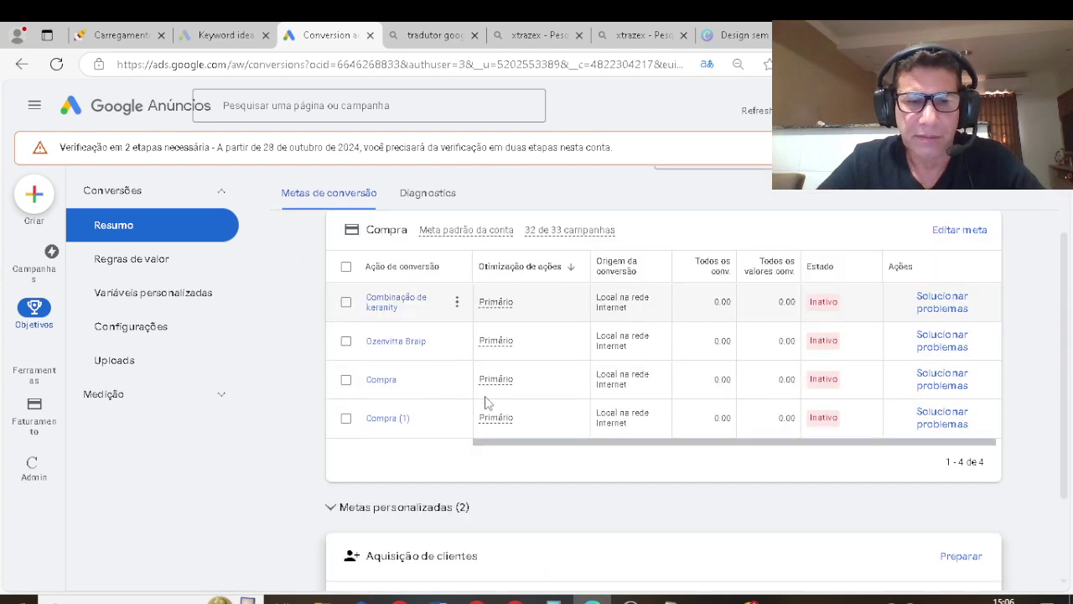
pyautogui.click(394, 310)
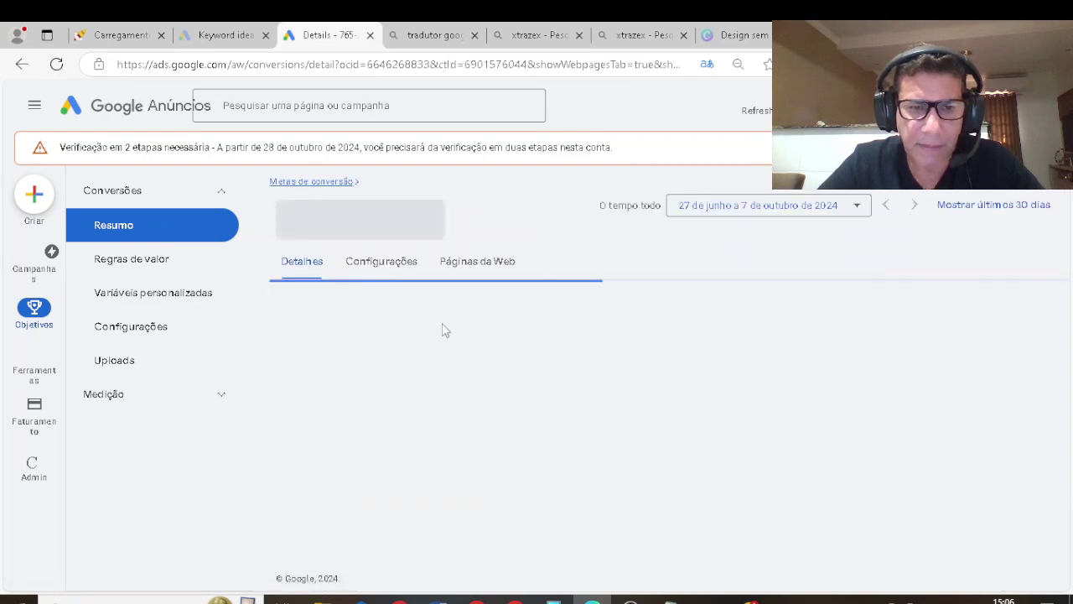
# - Expand the conversion action's tag setup and display the Google Tag Manager installation instructions
pyautogui.scroll(-3, 670, 399)
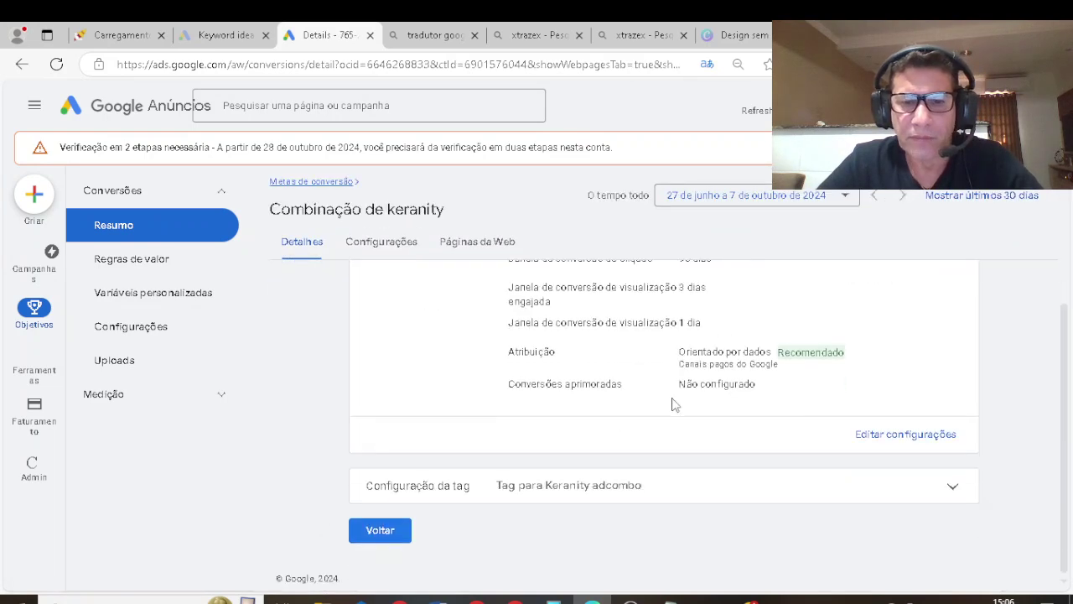
pyautogui.click(953, 491)
pyautogui.scroll(-2, 934, 484)
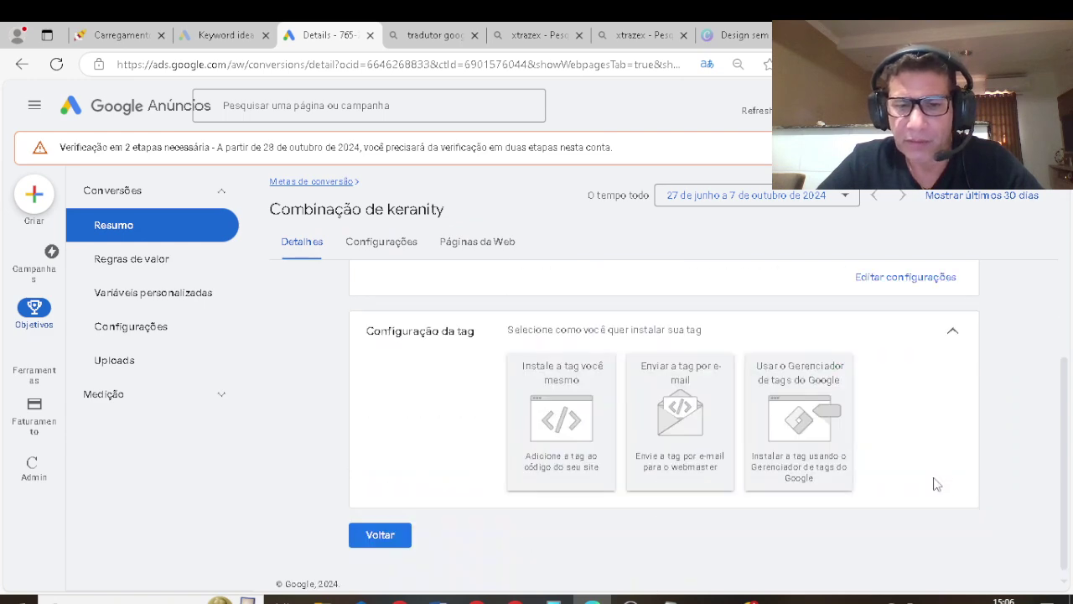
pyautogui.scroll(5, 761, 422)
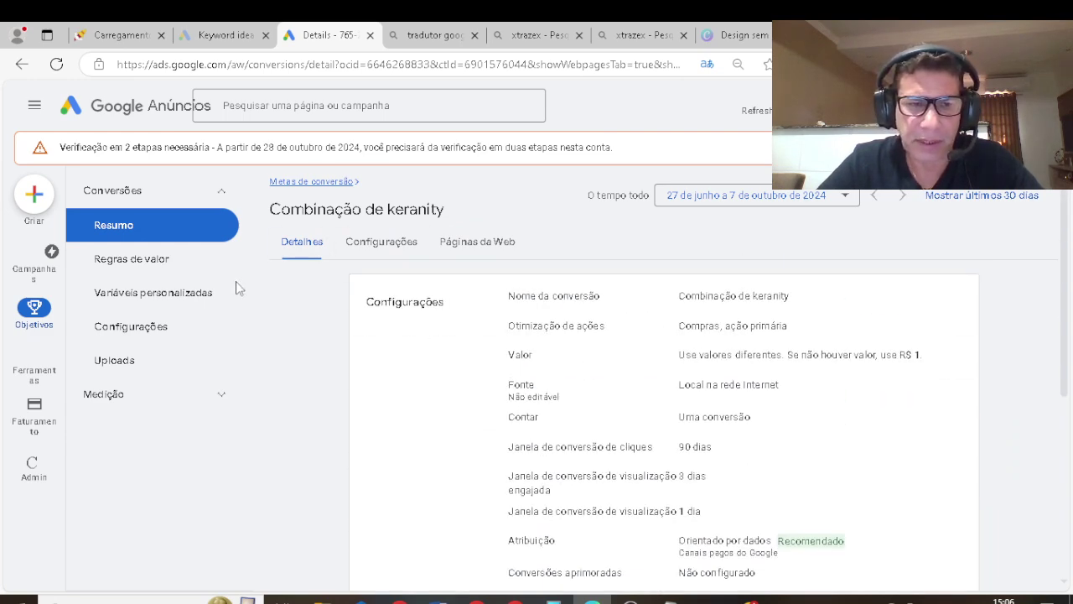
pyautogui.scroll(-2, 424, 369)
pyautogui.scroll(-3, 677, 462)
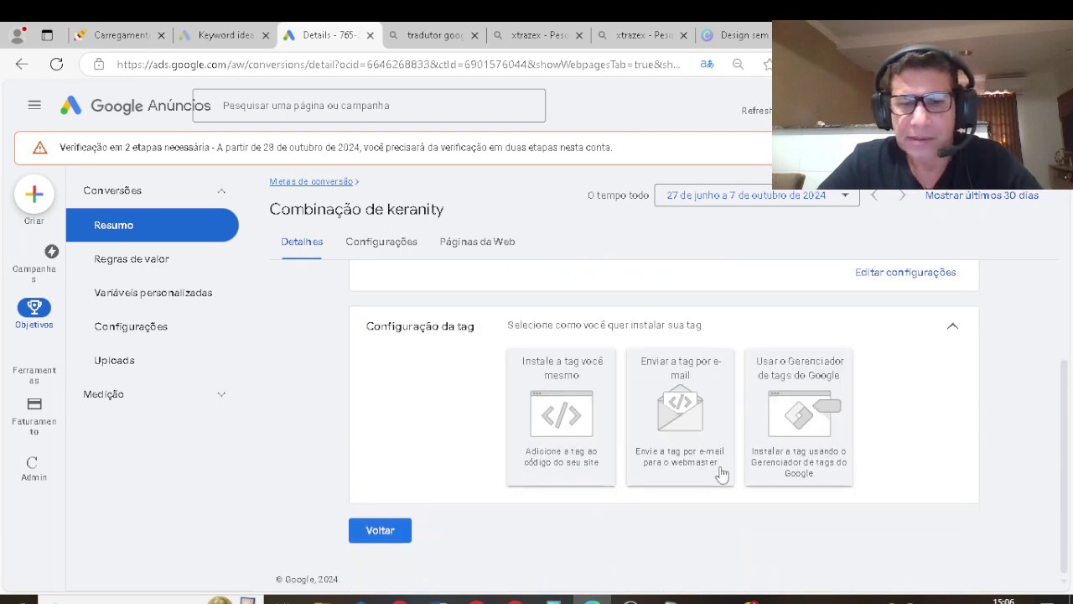
pyautogui.click(793, 419)
pyautogui.scroll(-2, 785, 422)
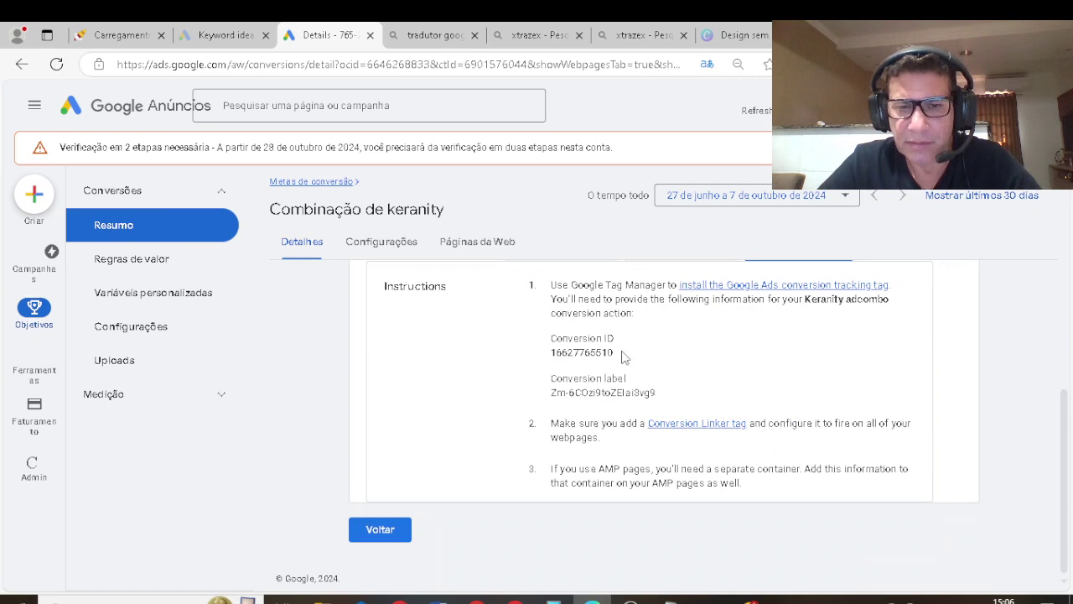
# - Copy the conversion ID and paste it into the Facebook Pixel ID field of the AdCombo offer
pyautogui.moveTo(621, 357); pyautogui.dragTo(567, 360)
pyautogui.hotkey('ctrl', 'c')
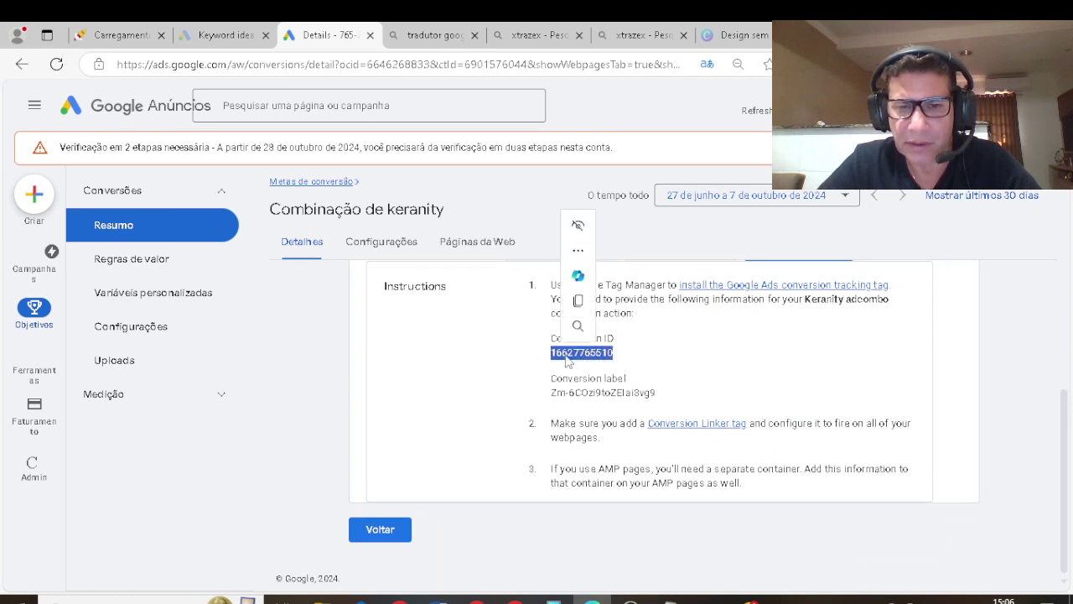
pyautogui.click(580, 304)
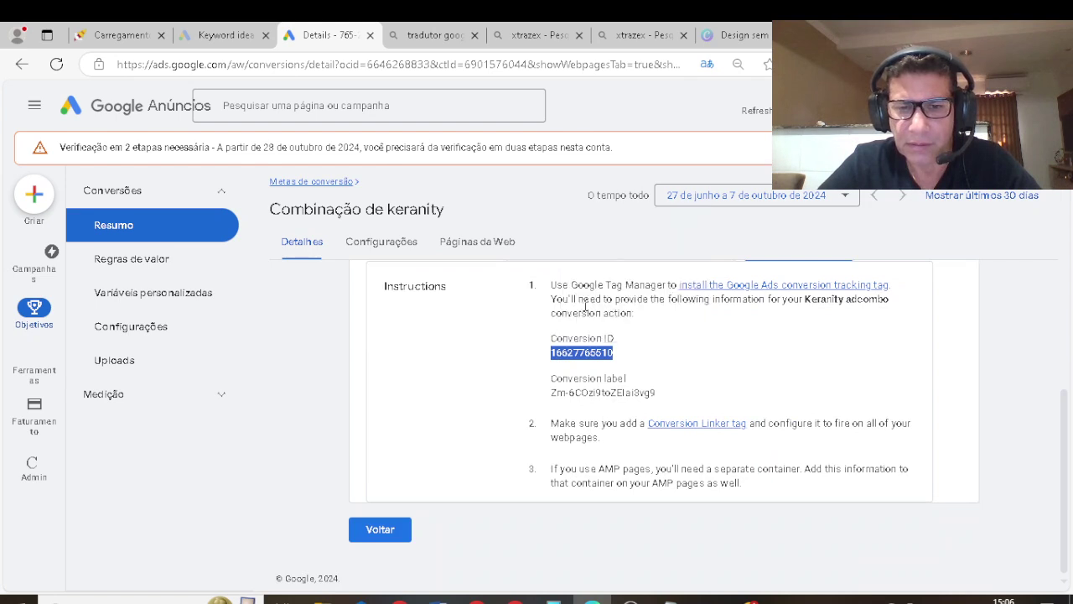
pyautogui.click(117, 37)
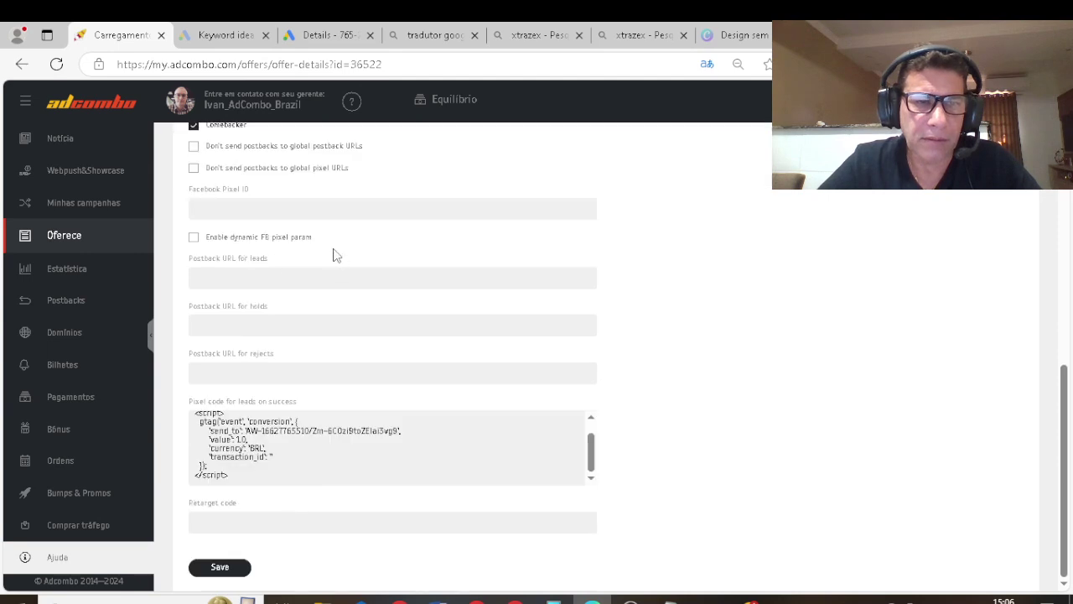
pyautogui.scroll(1, 332, 255)
pyautogui.rightClick(227, 286)
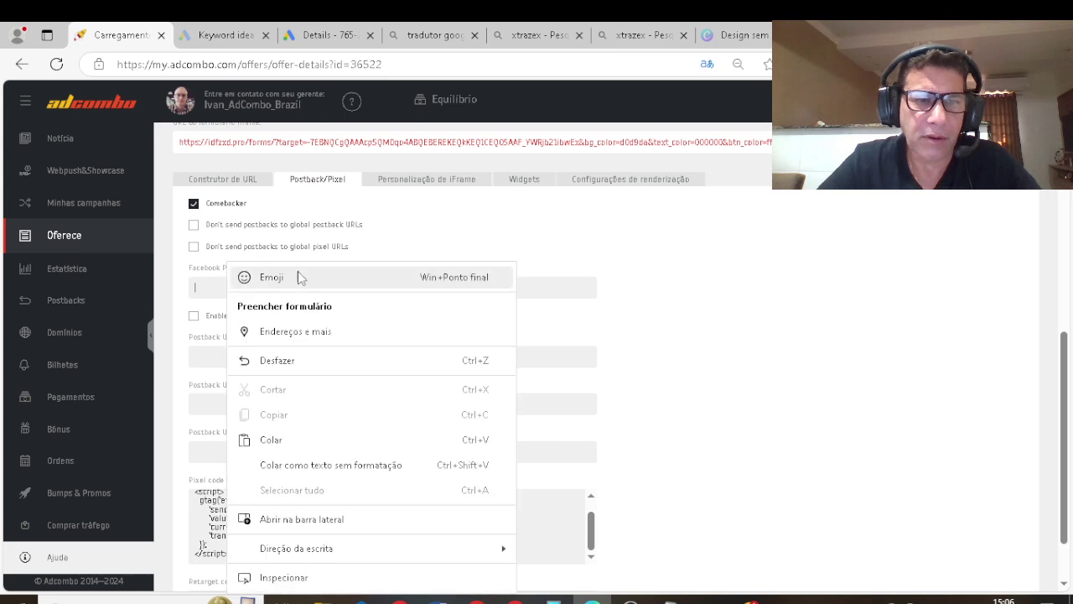
pyautogui.click(267, 443)
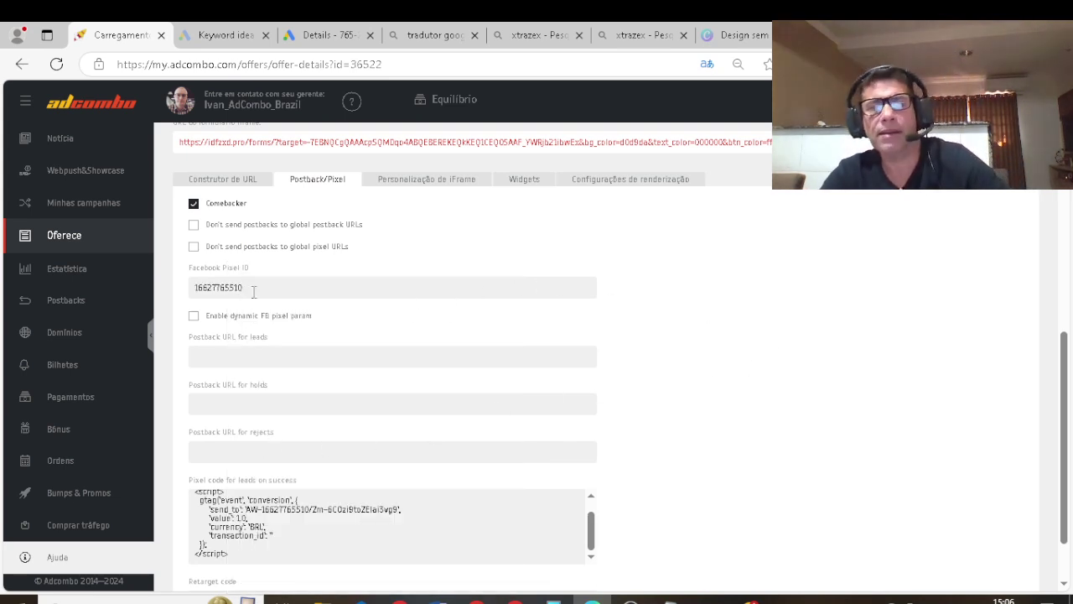
# - Clear the offer's Facebook Pixel ID field and save the Postback/Pixel settings
pyautogui.scroll(-1, 258, 299)
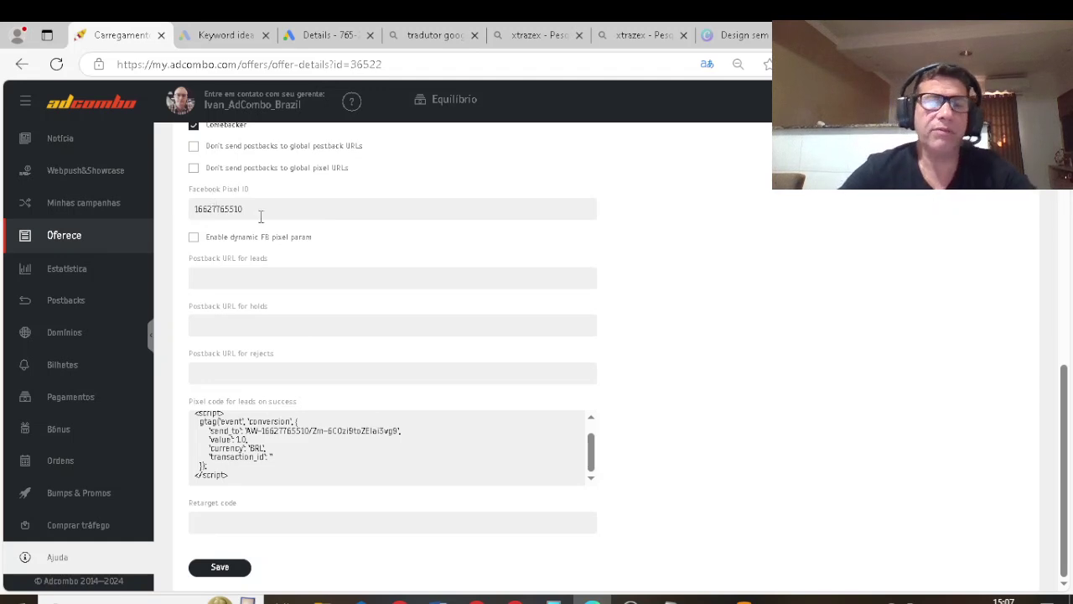
pyautogui.moveTo(245, 210); pyautogui.dragTo(188, 215)
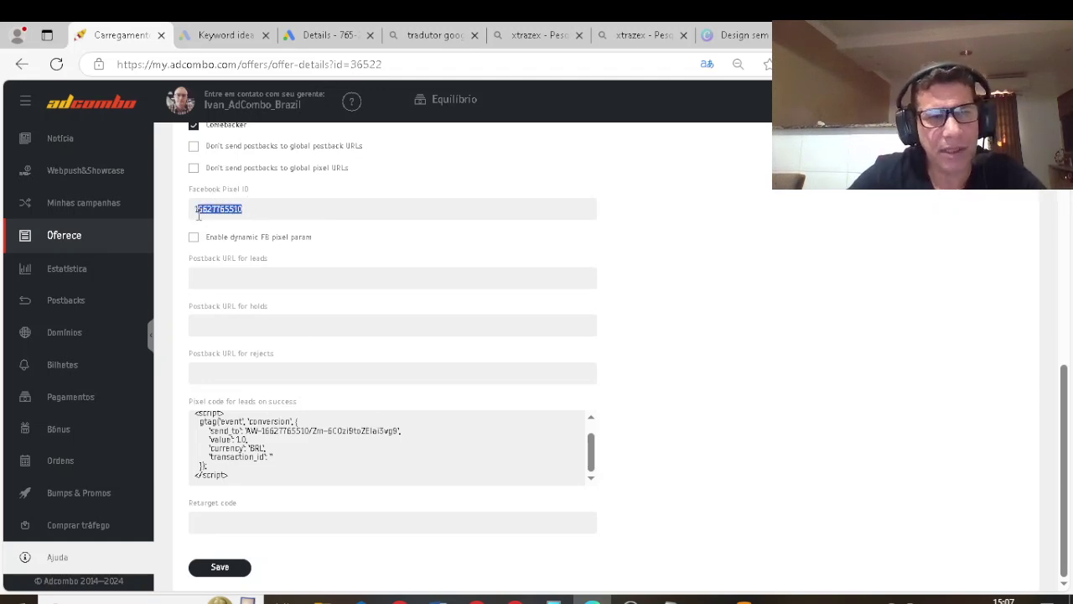
pyautogui.press('BackSpace')
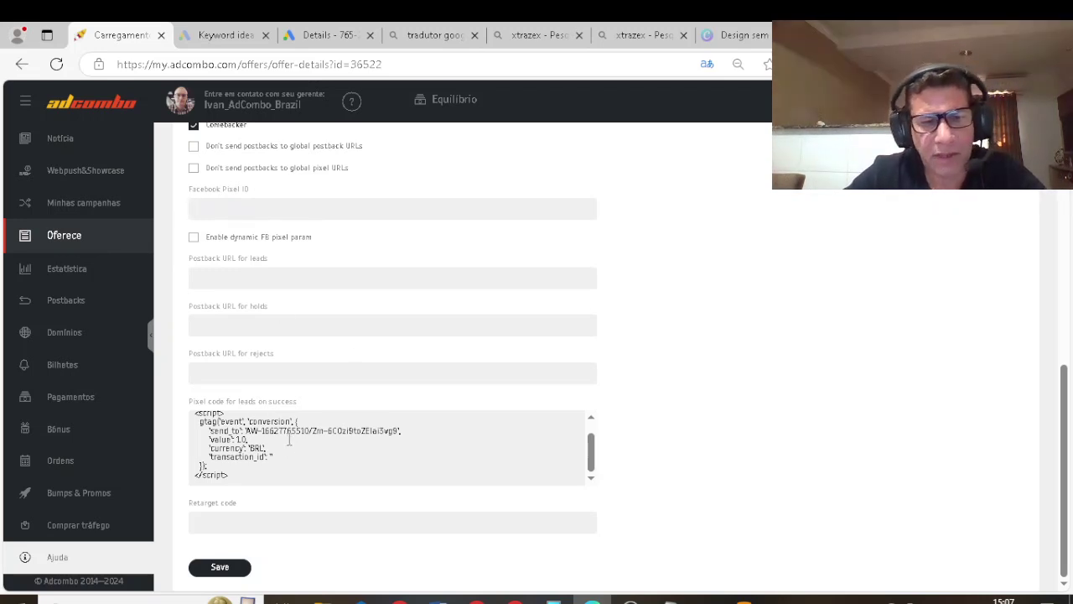
pyautogui.click(230, 575)
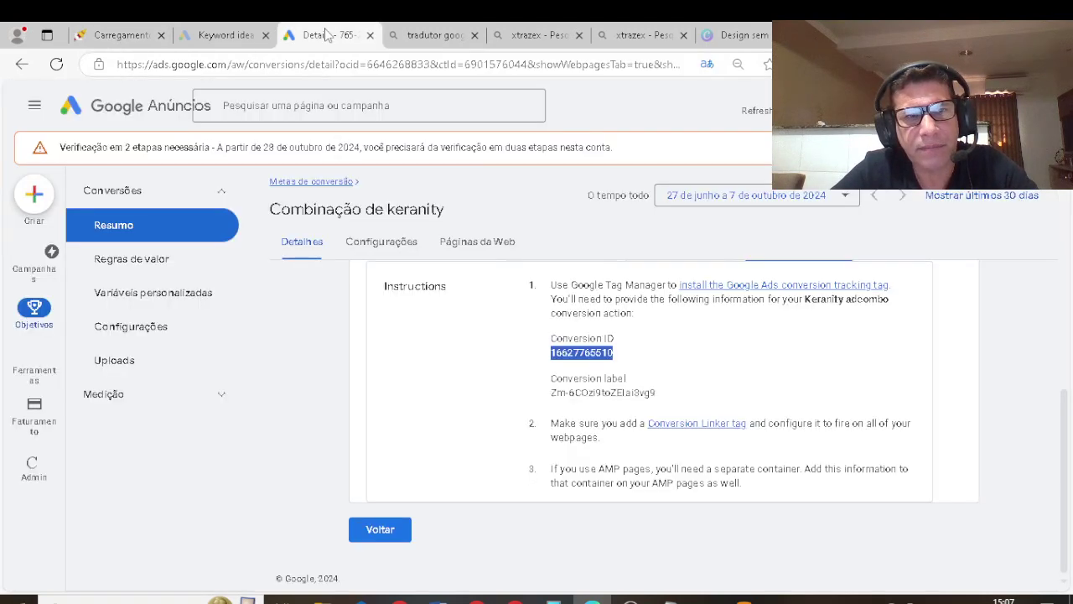
# - Switch to the Notepad window with the Keranity event snippet and examine the conversion ID and label in its send_to line
pyautogui.click(329, 35)
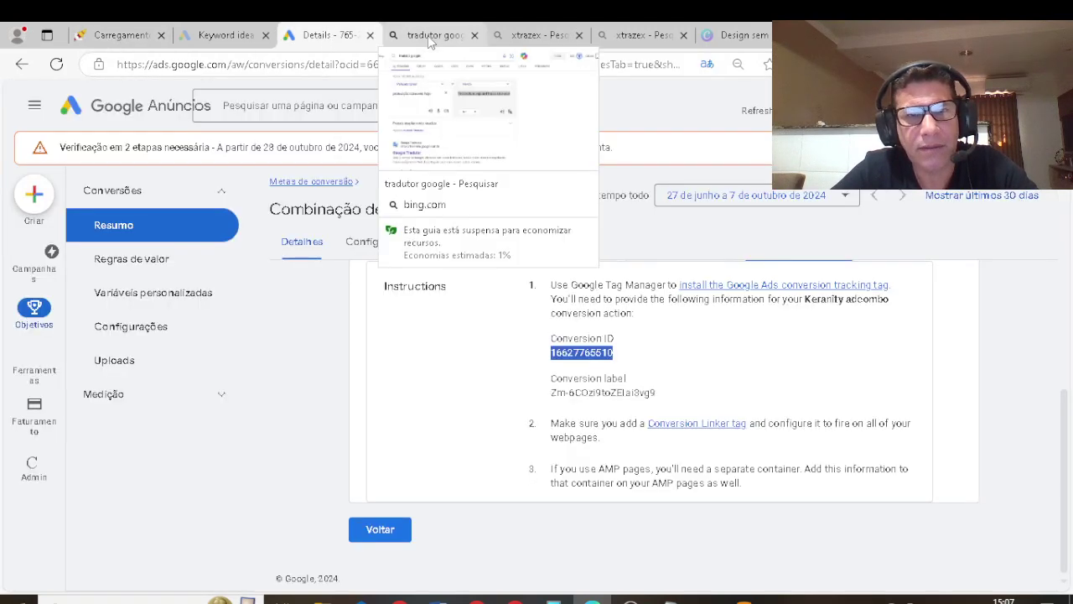
pyautogui.click(431, 37)
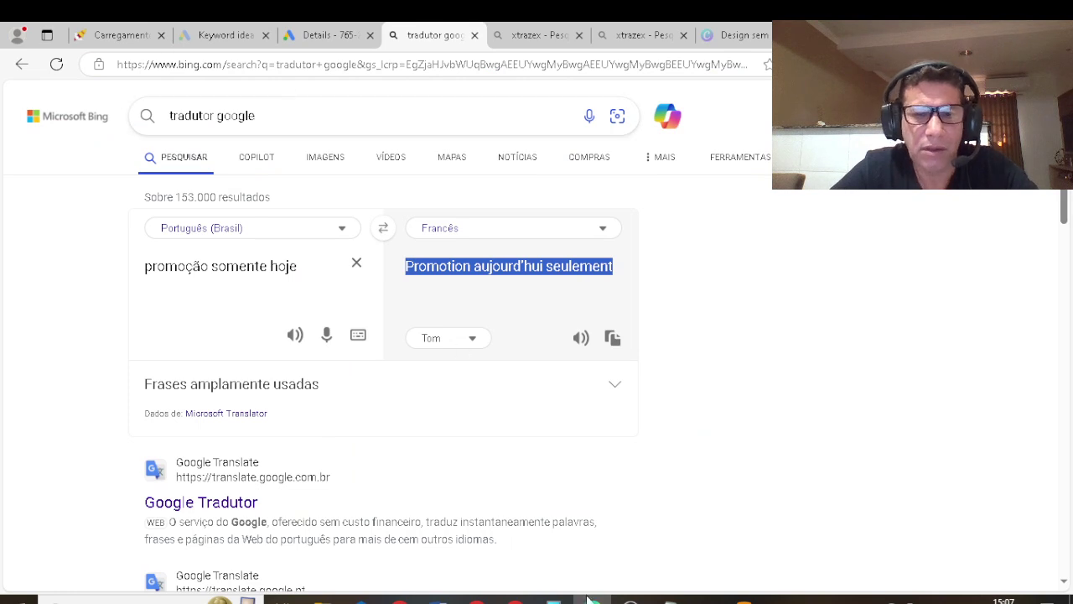
pyautogui.click(670, 600)
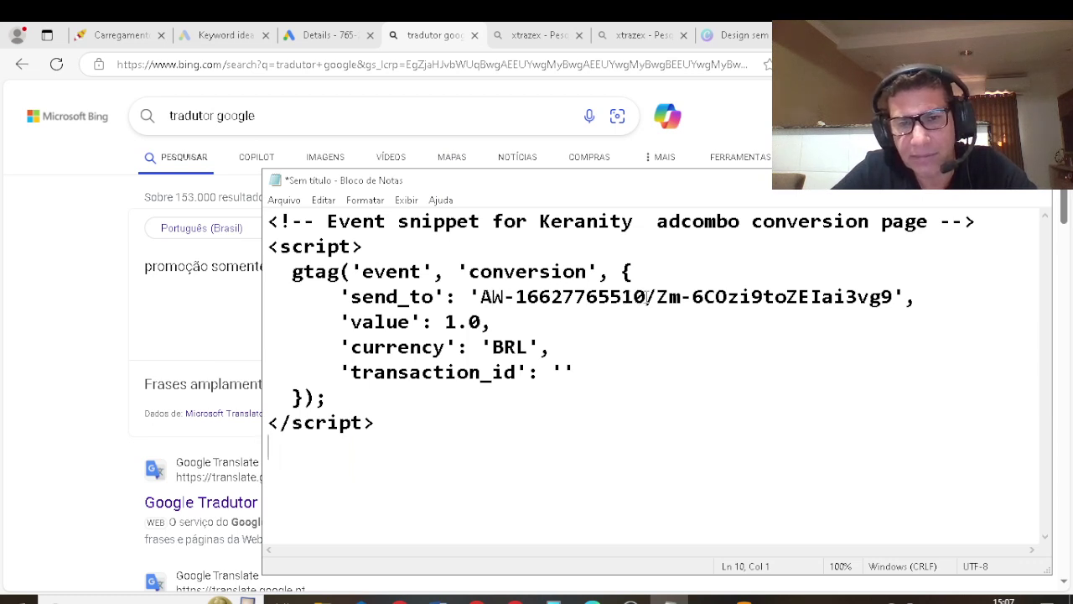
pyautogui.moveTo(646, 296); pyautogui.dragTo(572, 313)
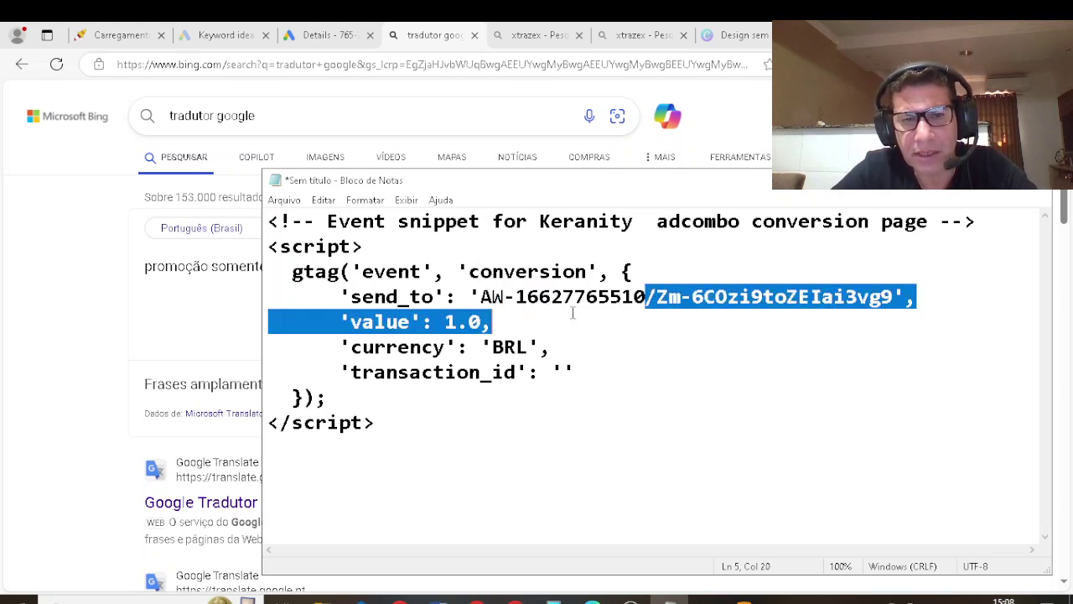
pyautogui.click(664, 365)
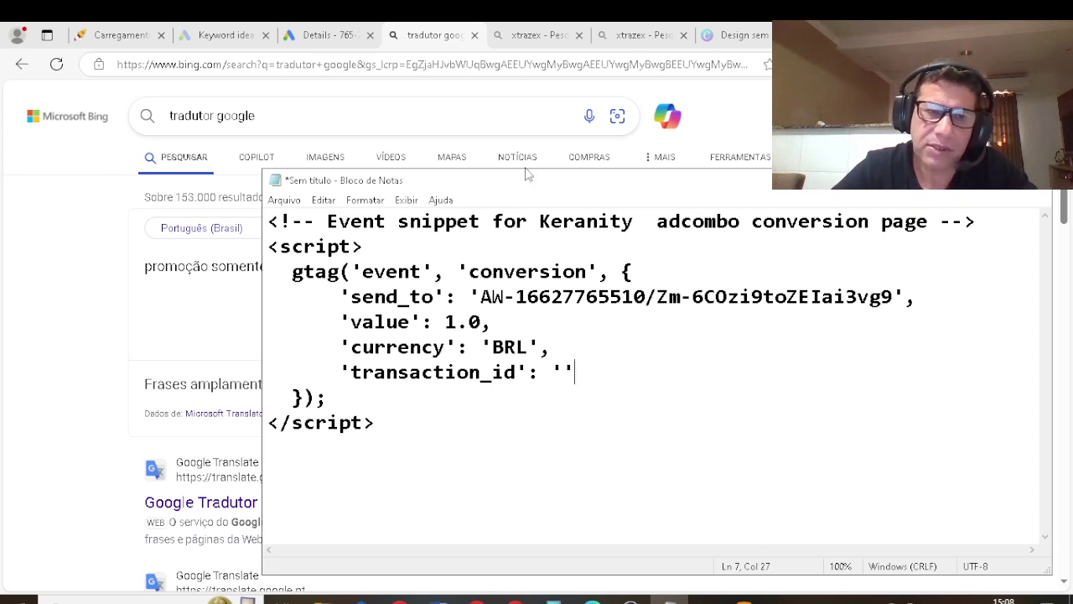
# - Return to the AdCombo offer page and save the Postback/Pixel settings with the event snippet as the pixel code for successful leads
pyautogui.click(117, 36)
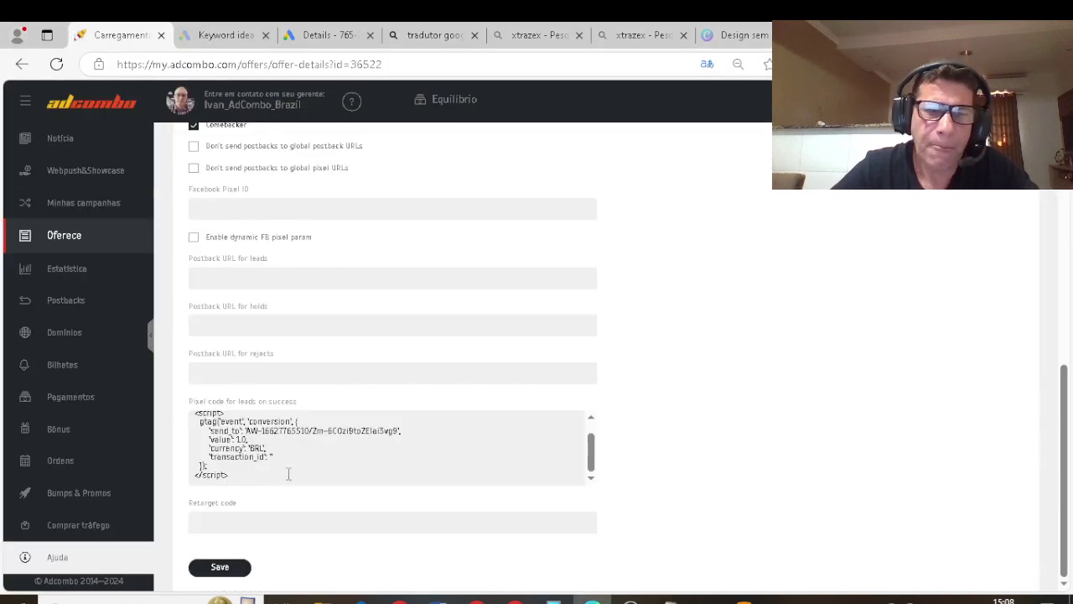
pyautogui.click(229, 571)
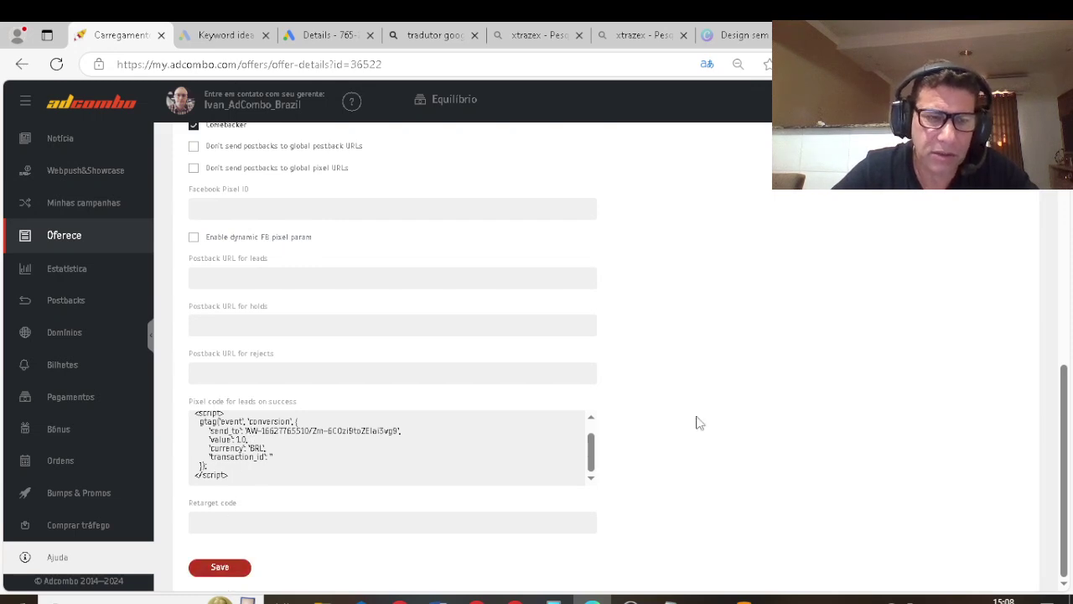
pyautogui.scroll(1, 736, 333)
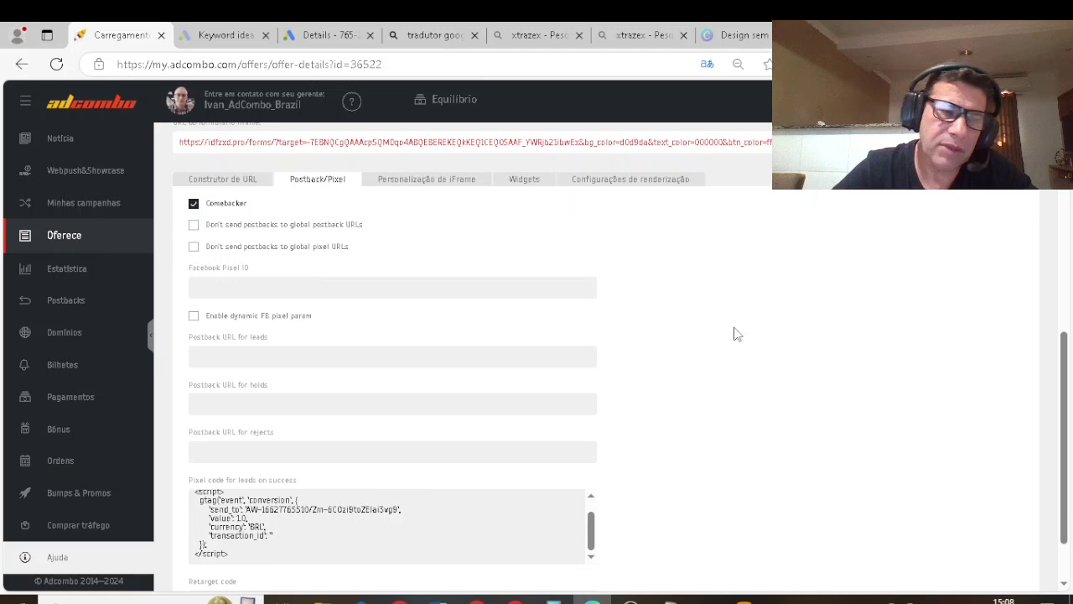
pyautogui.scroll(-1, 612, 373)
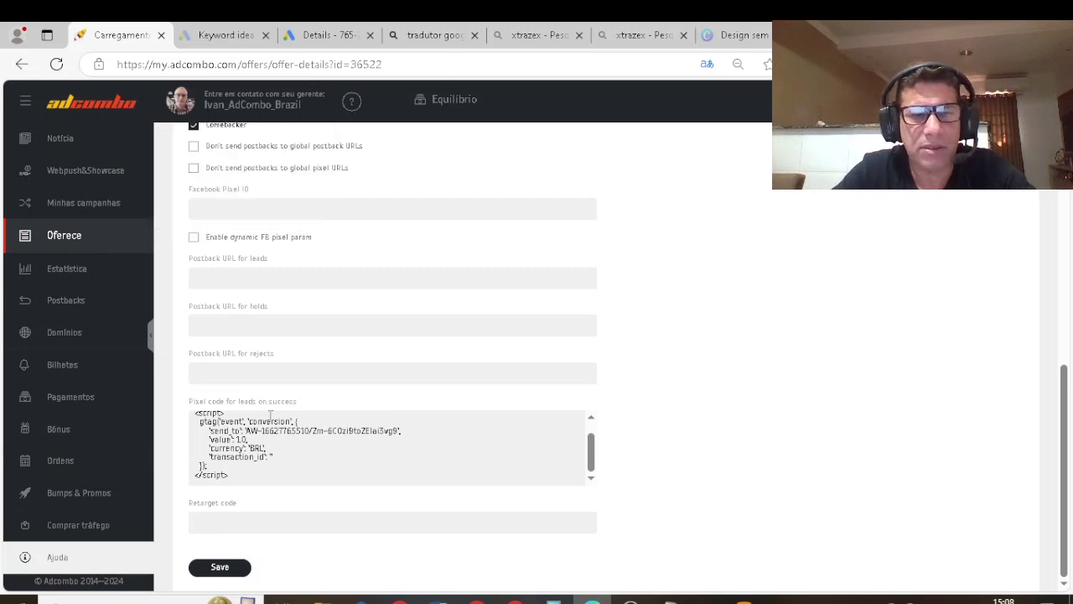
pyautogui.click(222, 568)
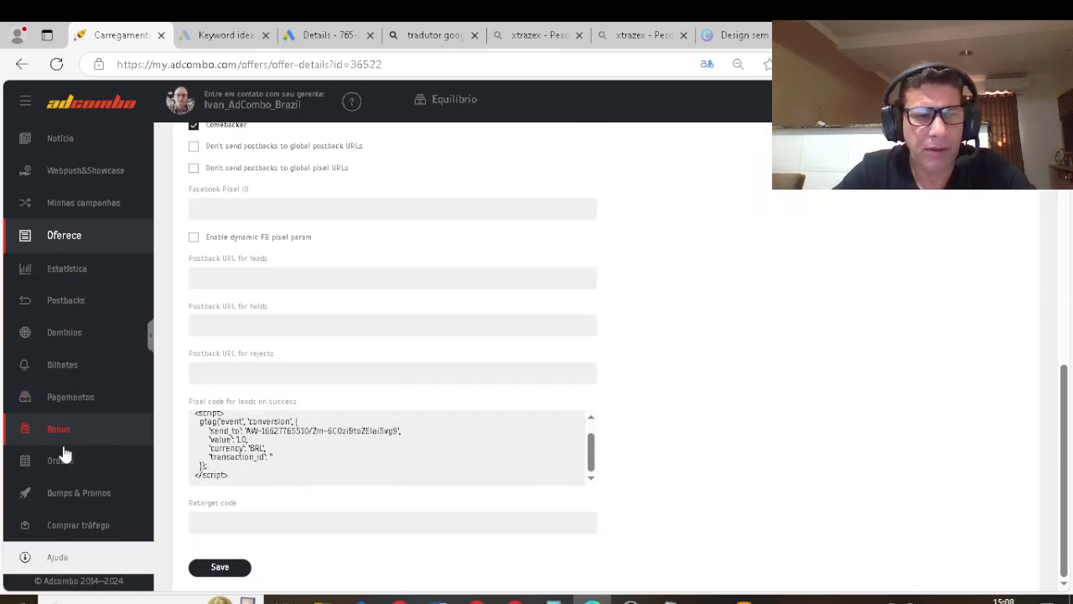
# - View the AdCombo orders page, and check the payments page with the account balance
pyautogui.click(63, 467)
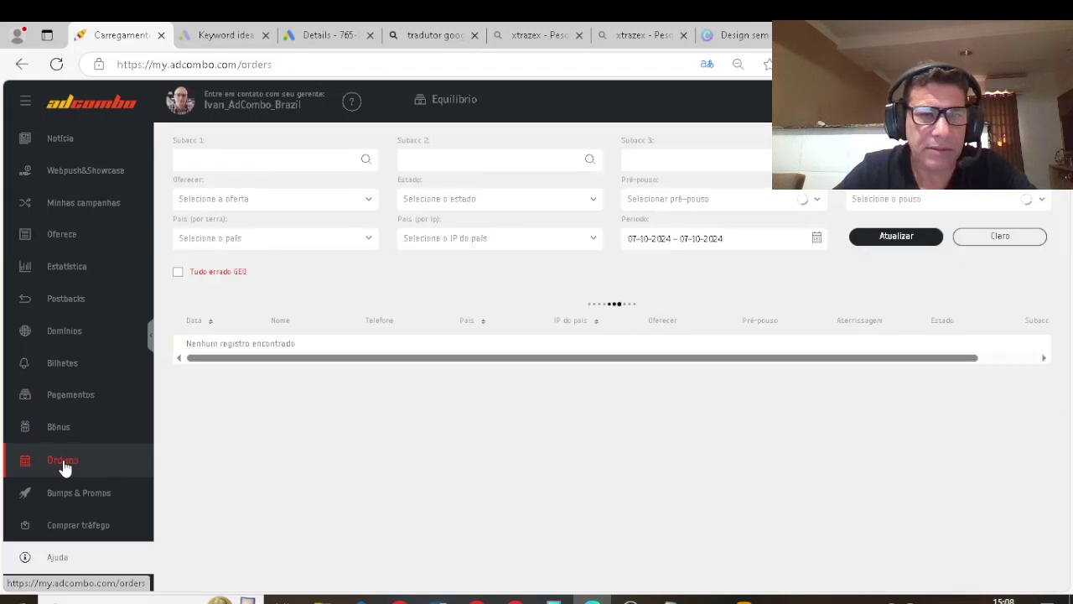
pyautogui.click(72, 397)
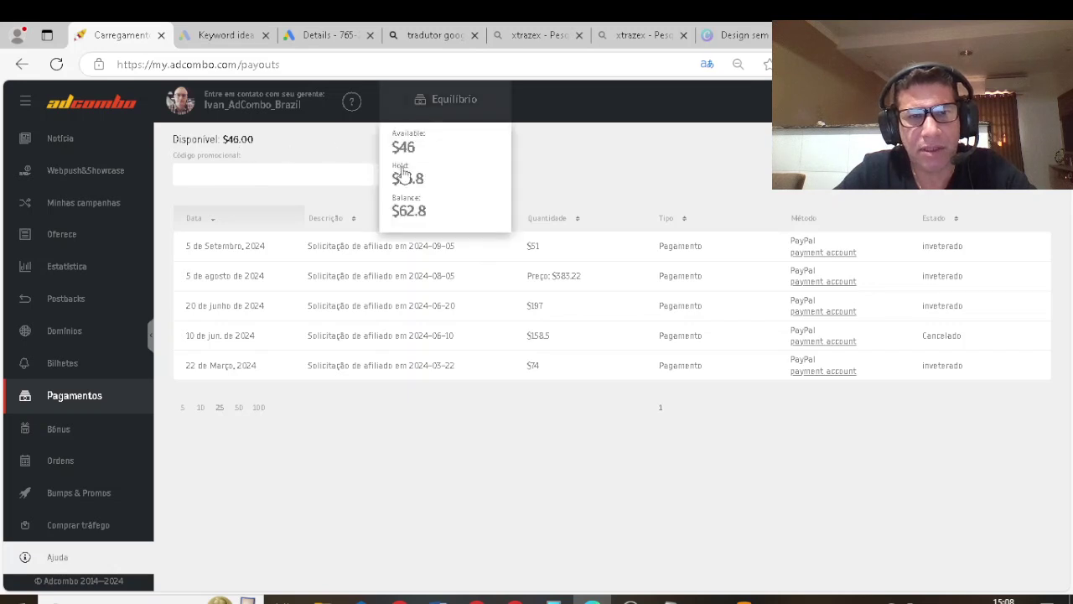
# - Open the AdCombo offers list and look through the available offers with their payouts and countries
pyautogui.click(69, 240)
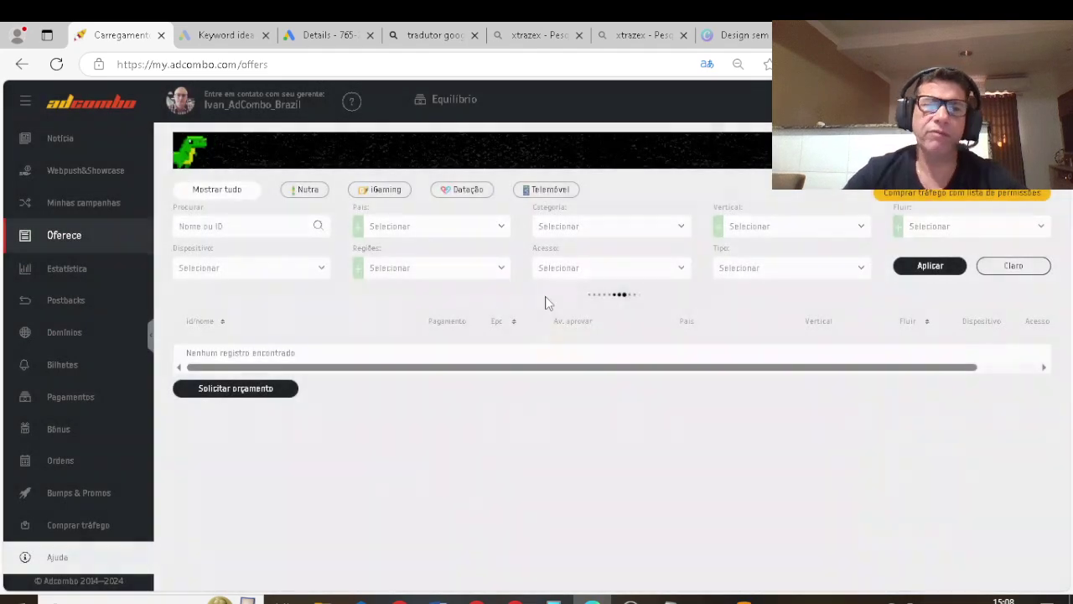
pyautogui.scroll(-5, 427, 424)
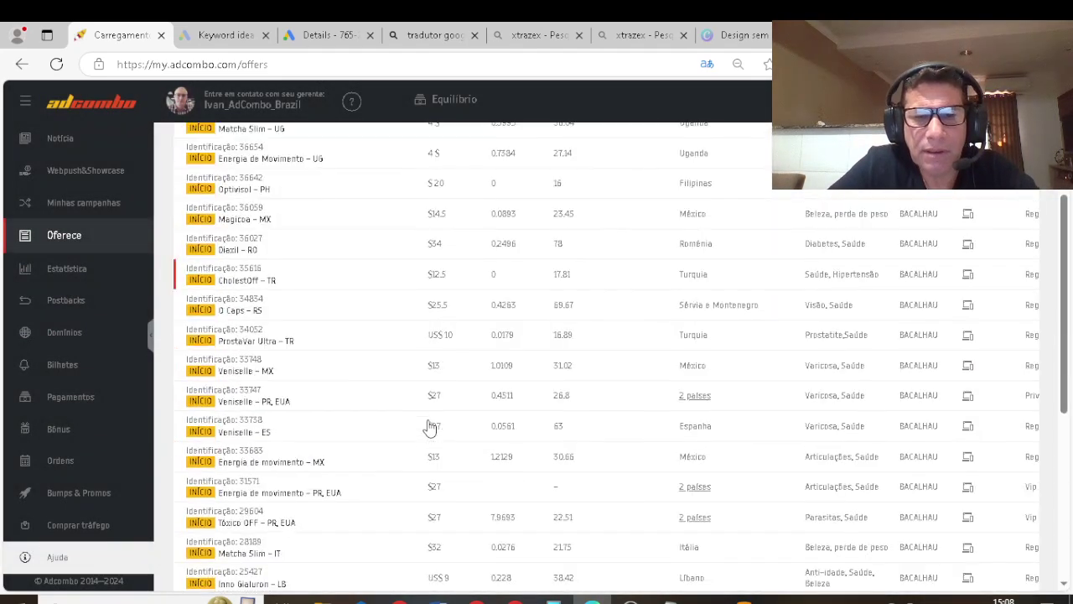
pyautogui.scroll(-3, 429, 428)
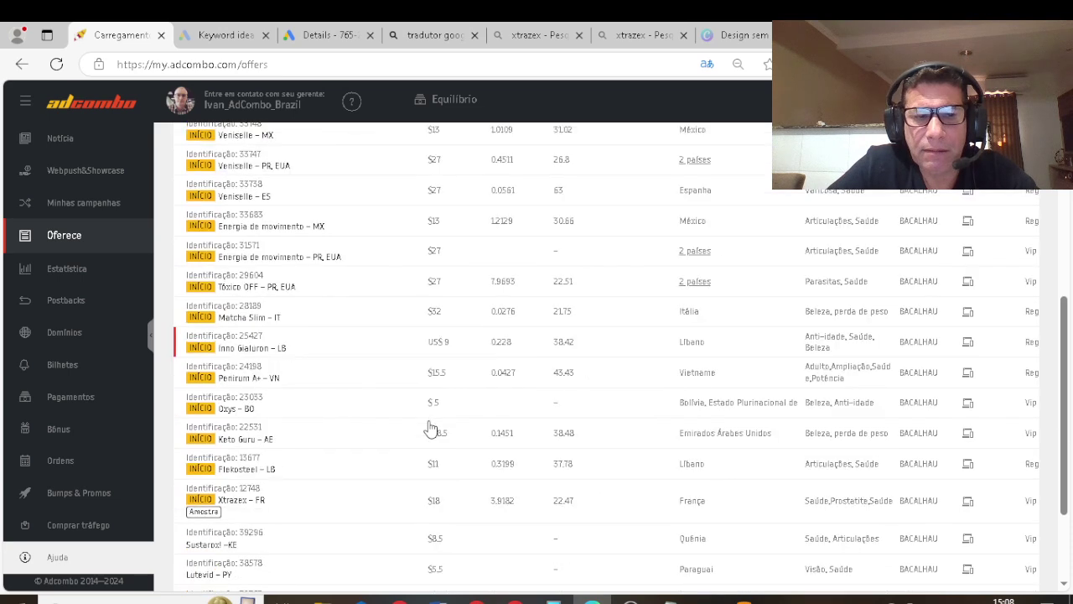
pyautogui.scroll(-2, 429, 428)
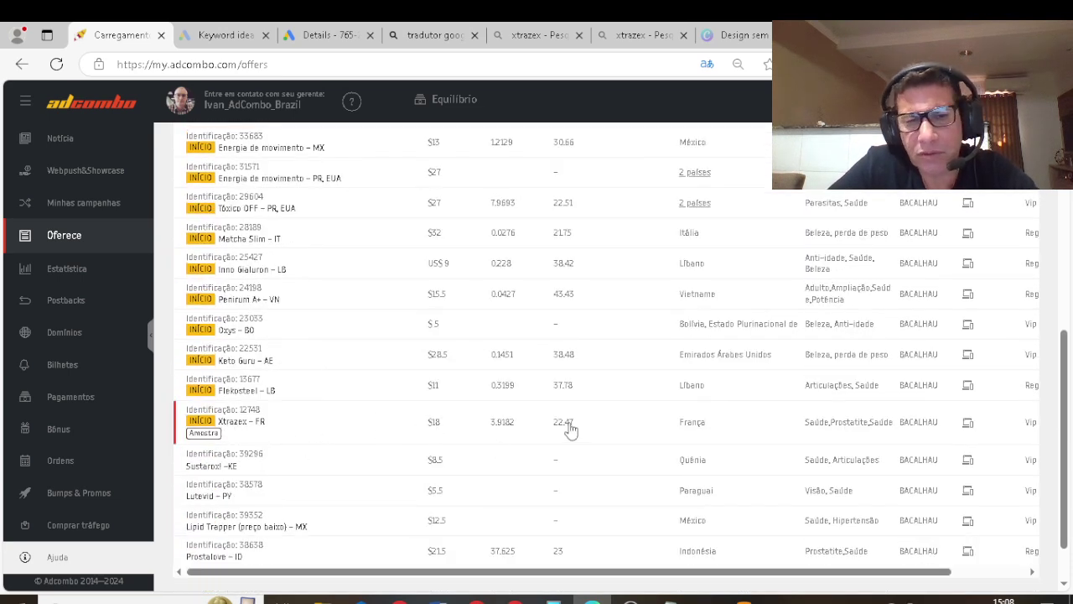
pyautogui.scroll(5, 341, 408)
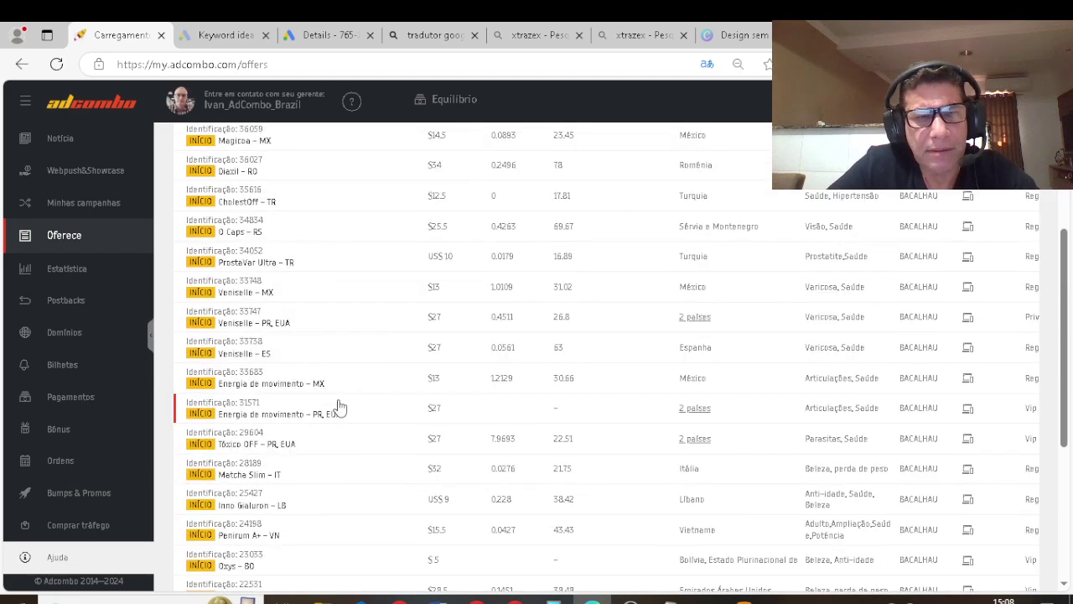
# - Examine the AdCombo offers list down to its last entries, comparing each offer's payout, EPC, approval rate and country
pyautogui.scroll(-2, 546, 351)
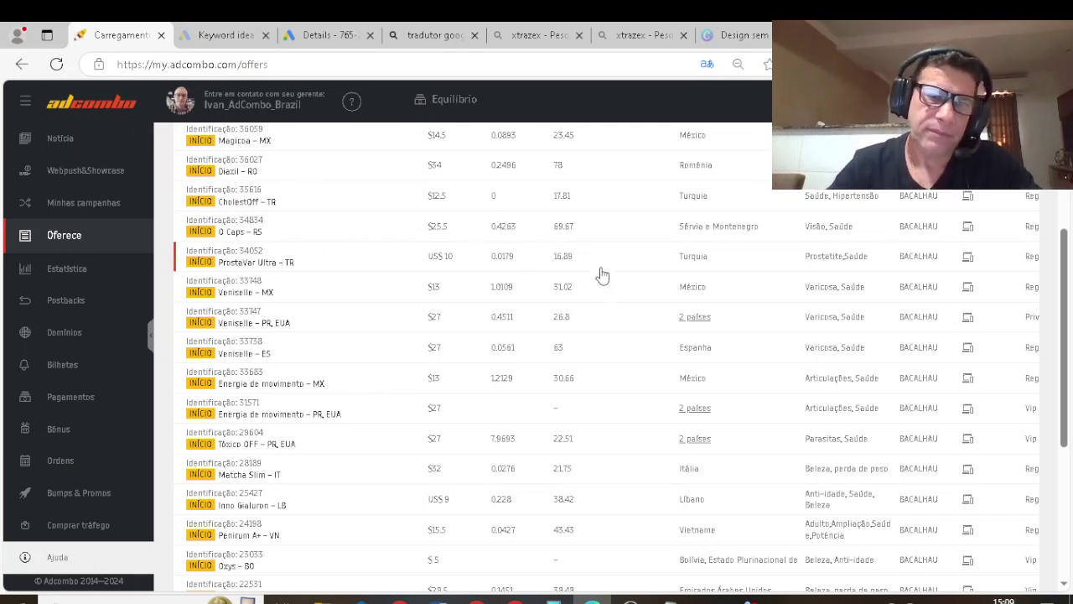
pyautogui.scroll(2, 408, 284)
pyautogui.scroll(1, 403, 285)
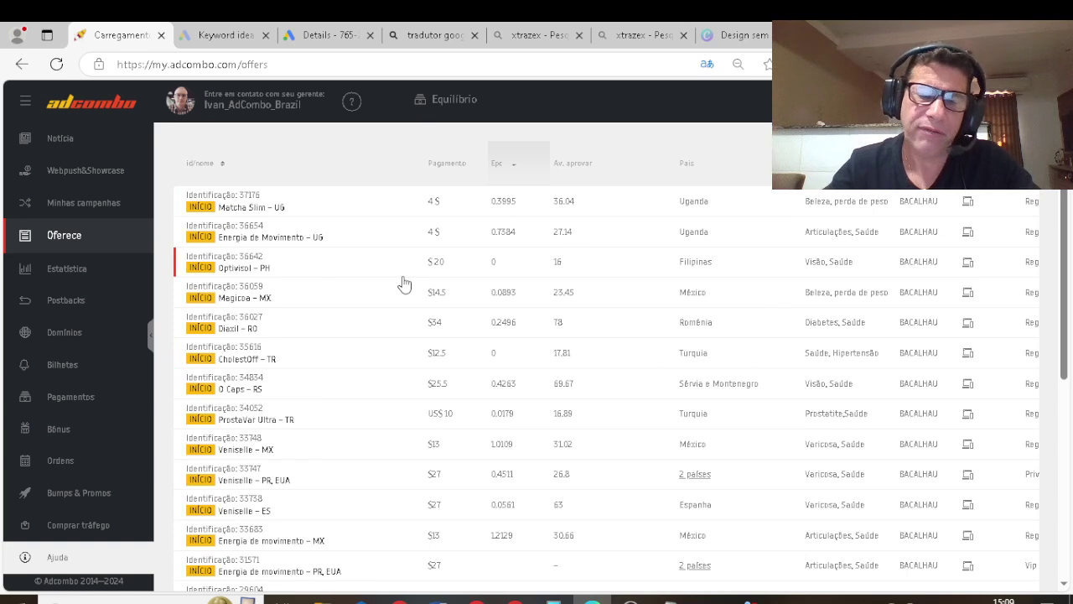
pyautogui.scroll(-2, 403, 284)
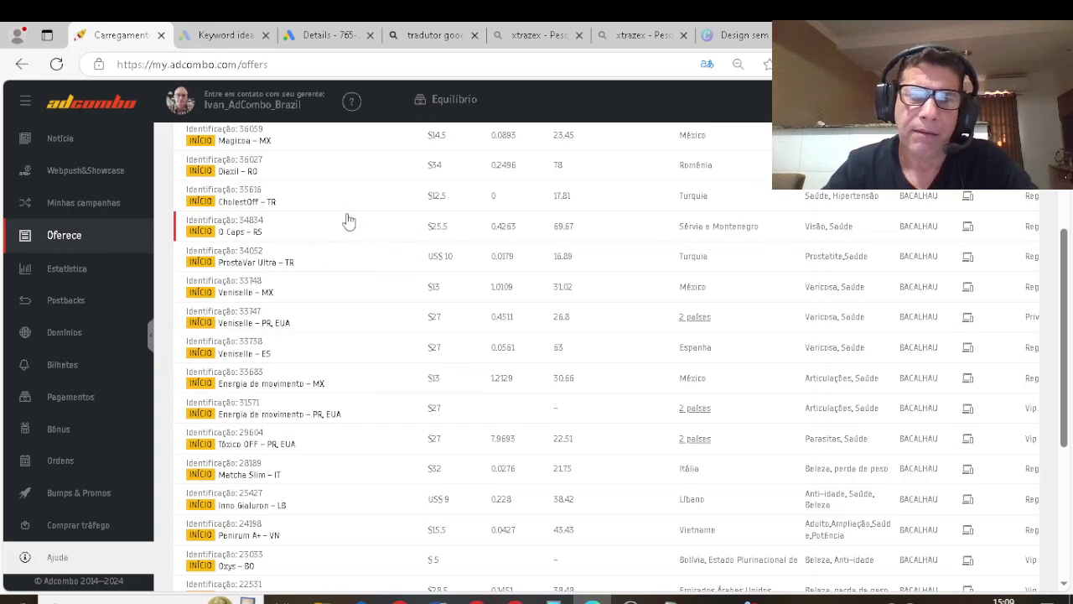
pyautogui.scroll(-4, 348, 220)
pyautogui.scroll(6, 347, 227)
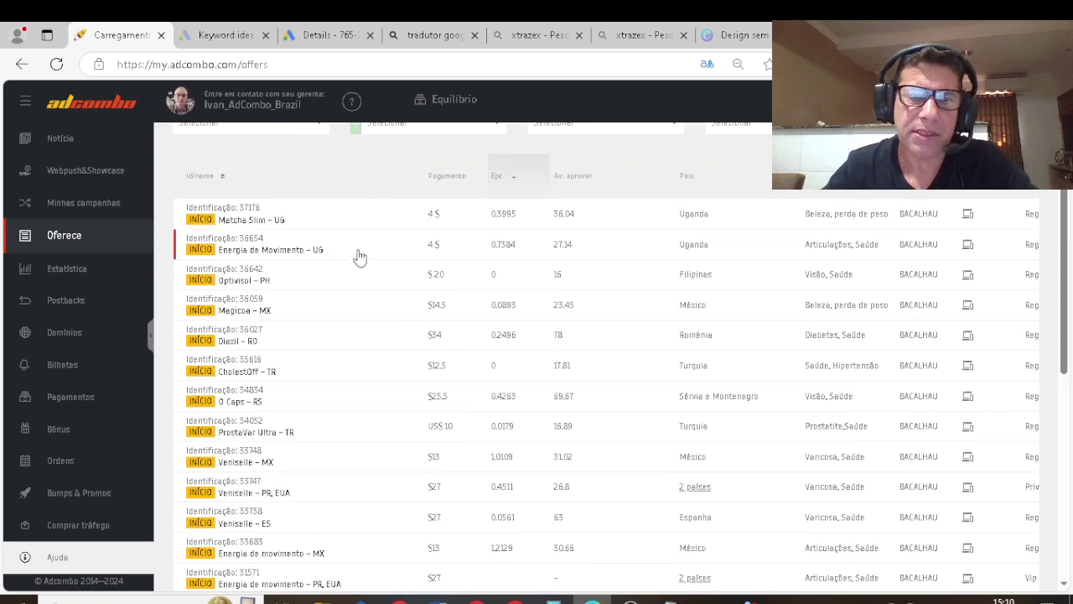
pyautogui.scroll(-2, 373, 293)
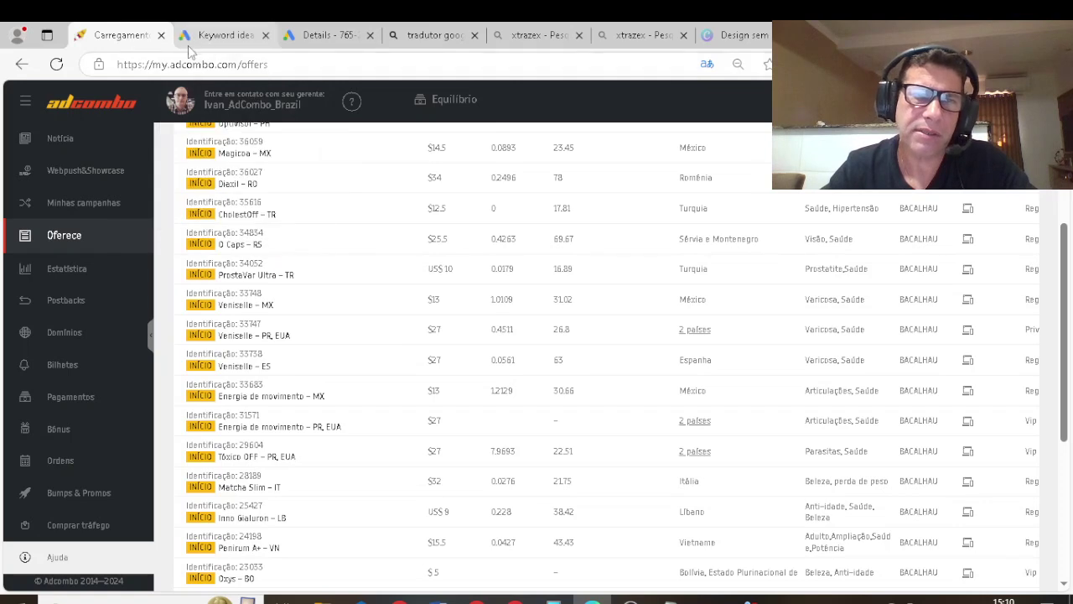
pyautogui.moveTo(252, 104)
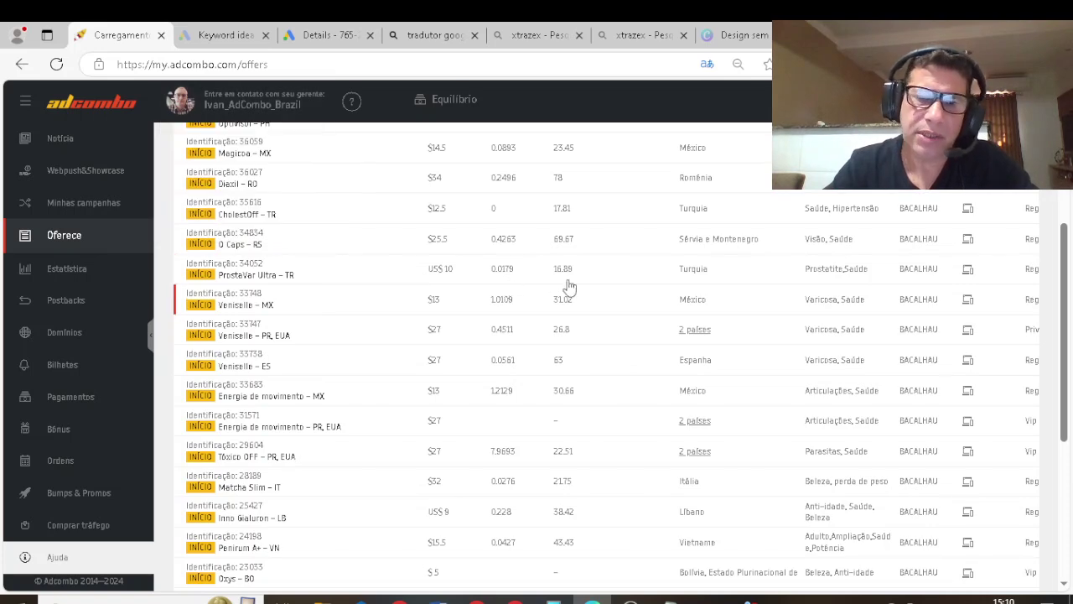
pyautogui.scroll(-2, 578, 287)
pyautogui.scroll(-2, 578, 287)
pyautogui.scroll(6, 494, 316)
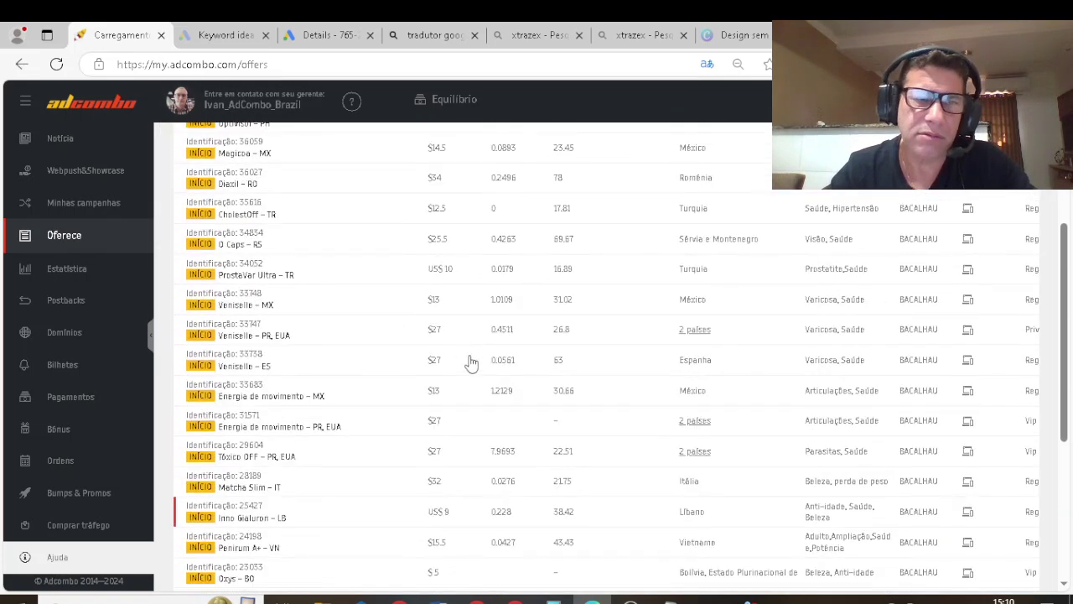
pyautogui.scroll(-2, 505, 373)
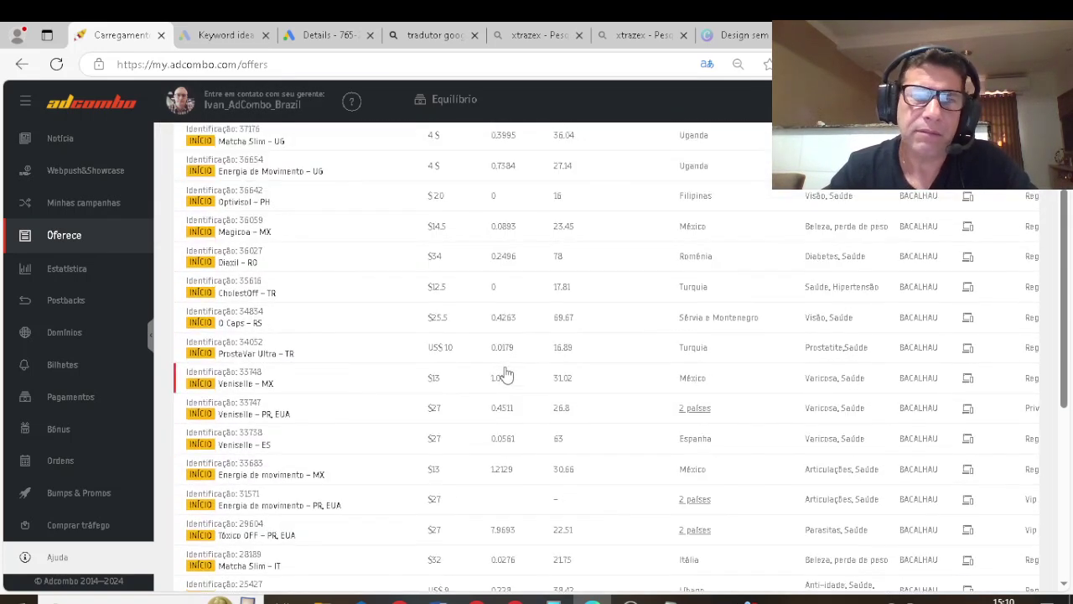
pyautogui.scroll(-4, 438, 342)
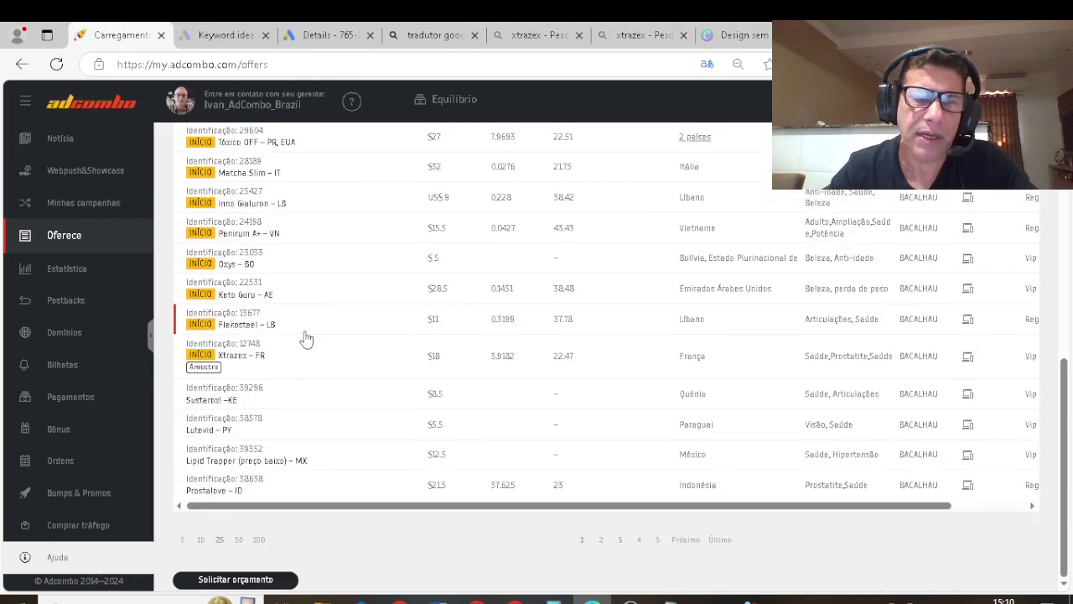
pyautogui.scroll(1, 343, 360)
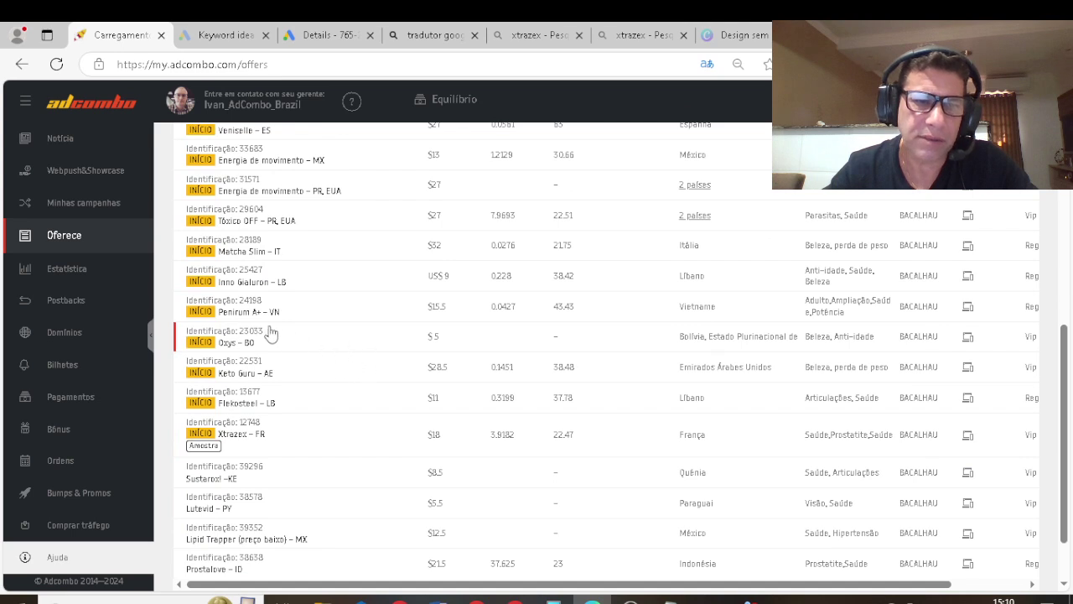
pyautogui.scroll(1, 256, 317)
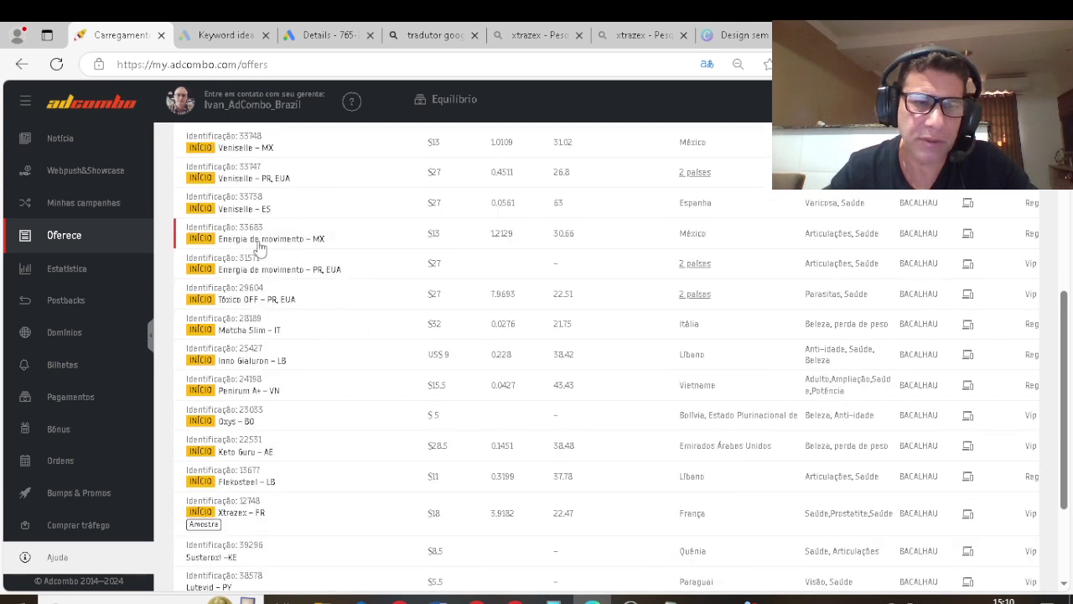
# - Open the Postback/Pixel settings of the Veniselle – ES offer at the pixel code field and check the event snippet in Notepad
pyautogui.click(236, 211)
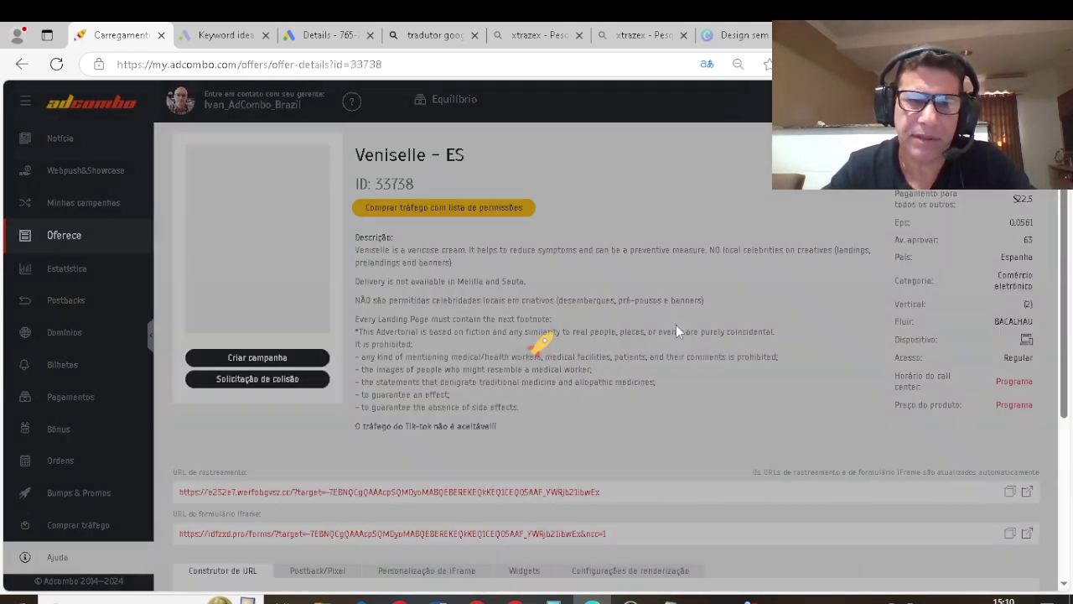
pyautogui.scroll(-2, 675, 325)
pyautogui.scroll(-2, 453, 386)
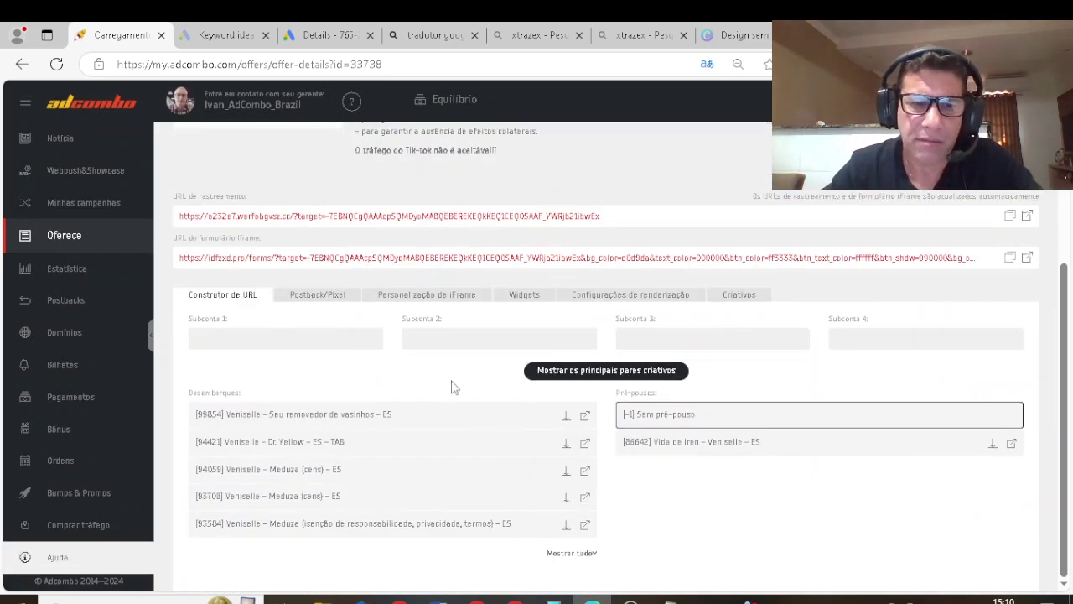
pyautogui.click(325, 305)
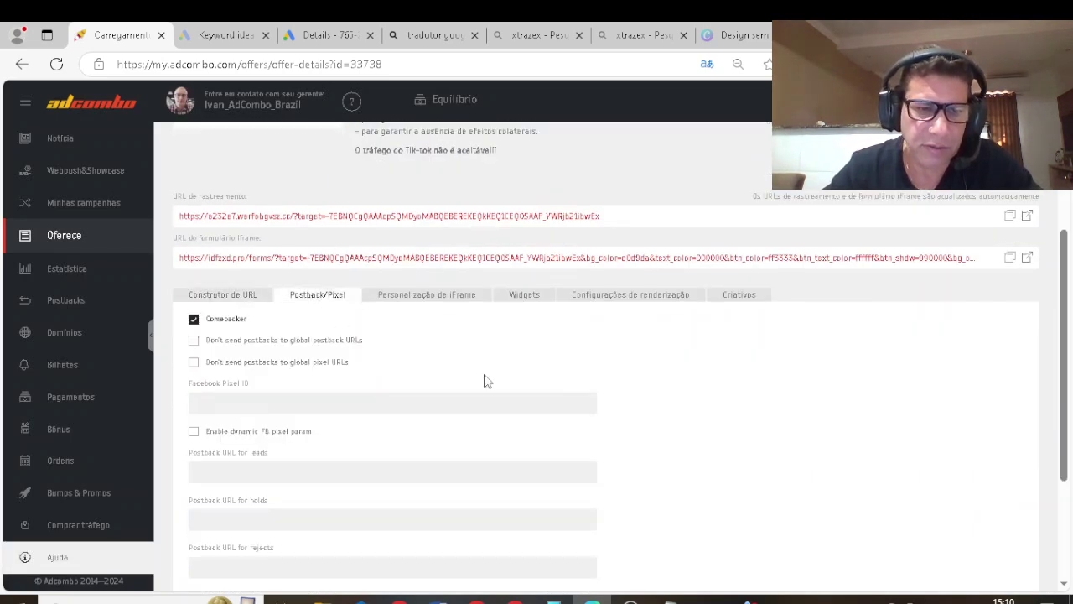
pyautogui.scroll(-3, 503, 385)
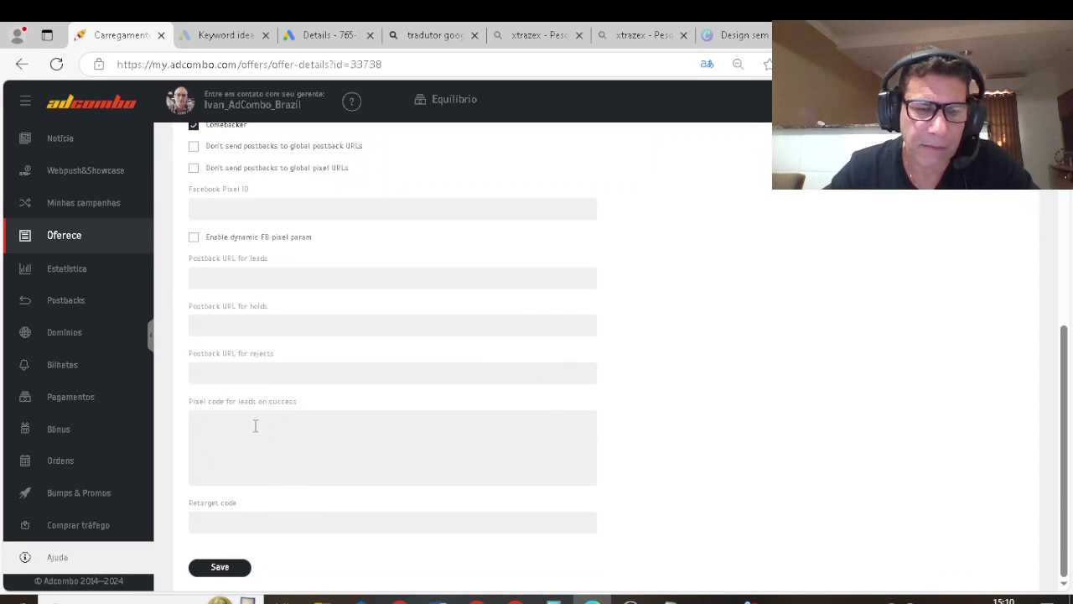
pyautogui.click(671, 601)
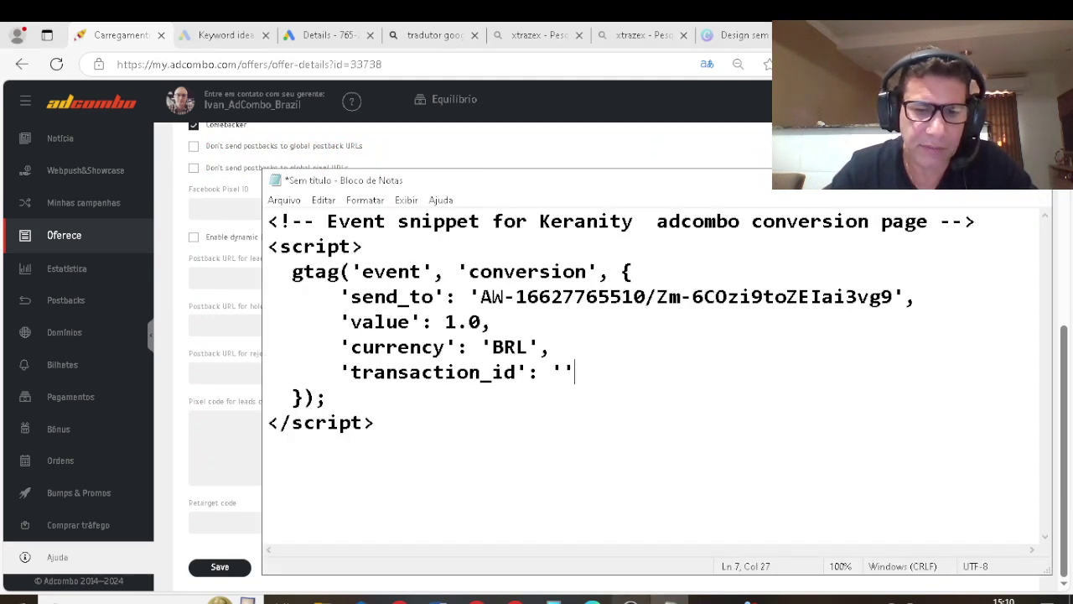
pyautogui.click(592, 600)
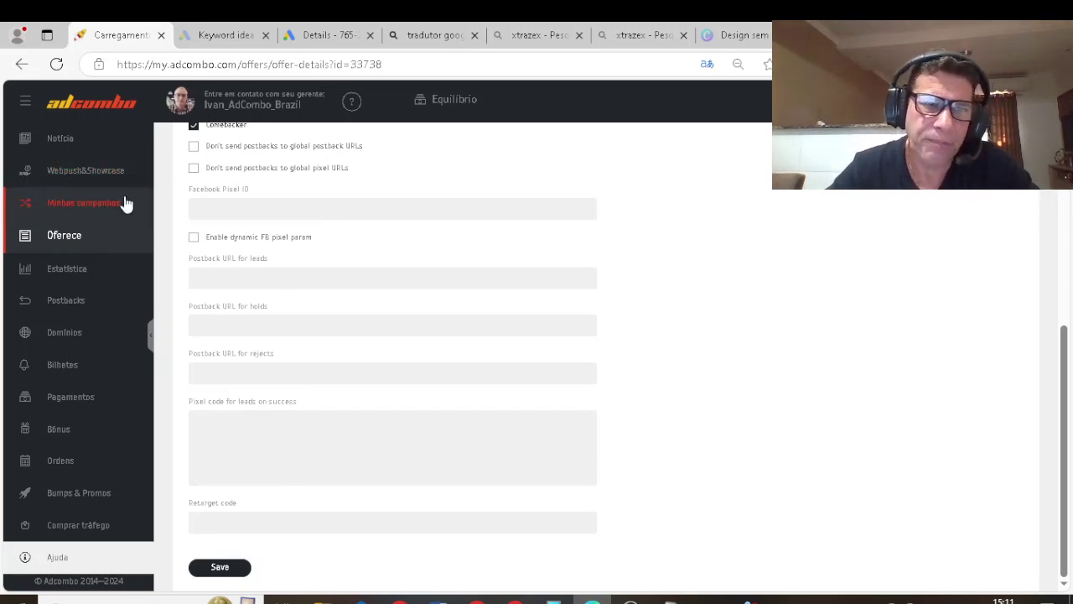
# - Return to the AdCombo offers list and view its name or ID search field
pyautogui.click(66, 239)
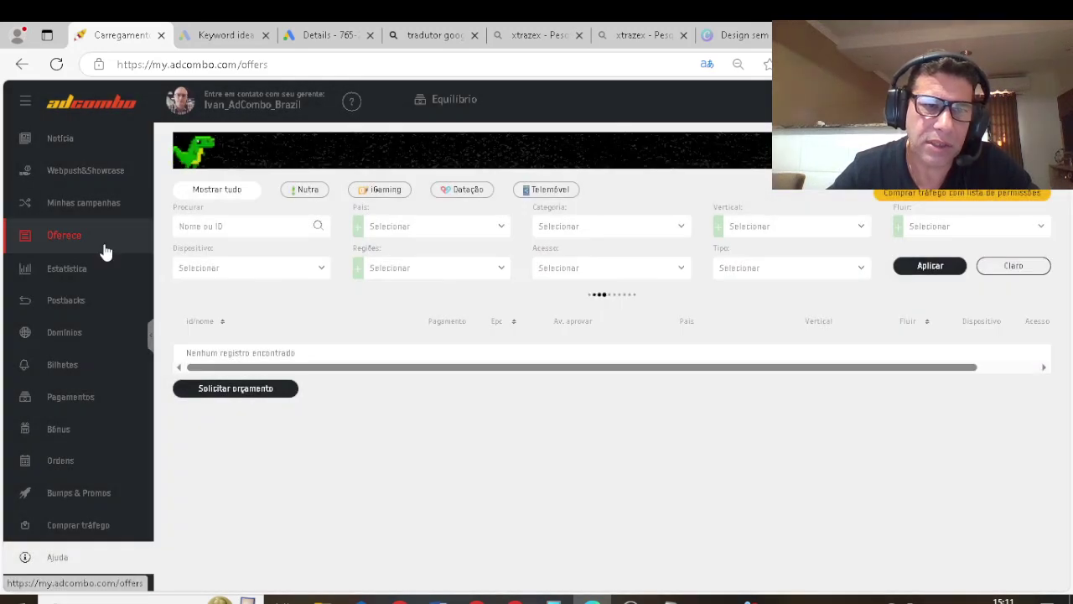
pyautogui.scroll(-2, 252, 347)
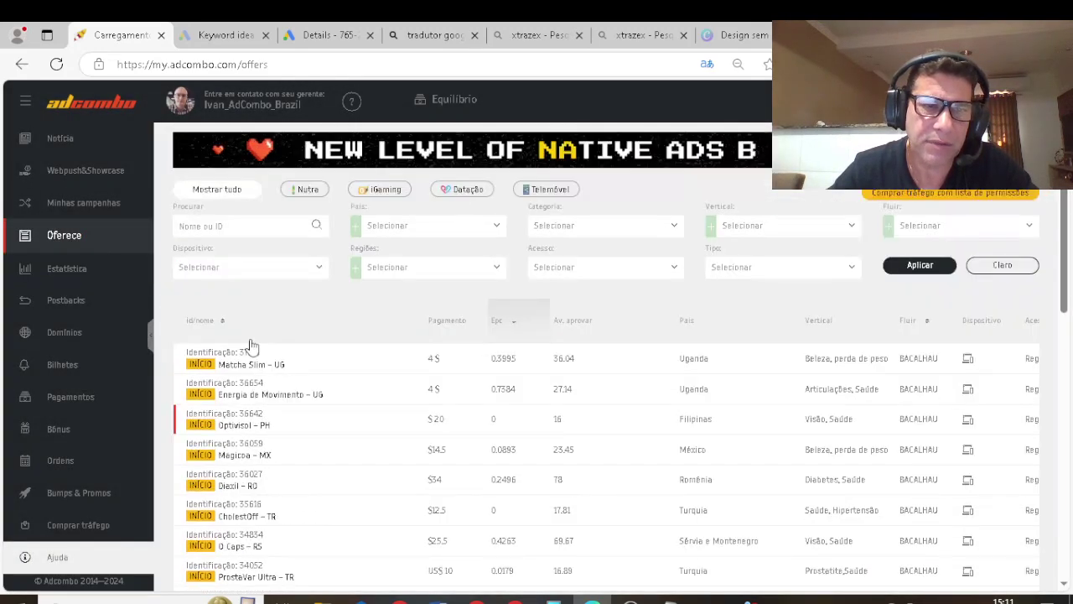
pyautogui.click(202, 227)
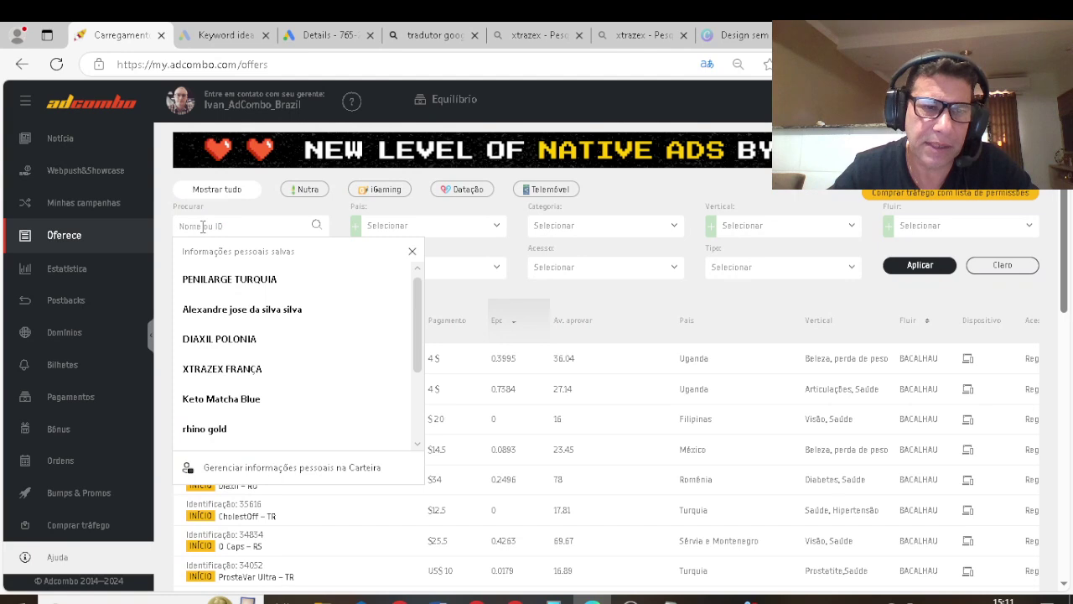
pyautogui.click(606, 305)
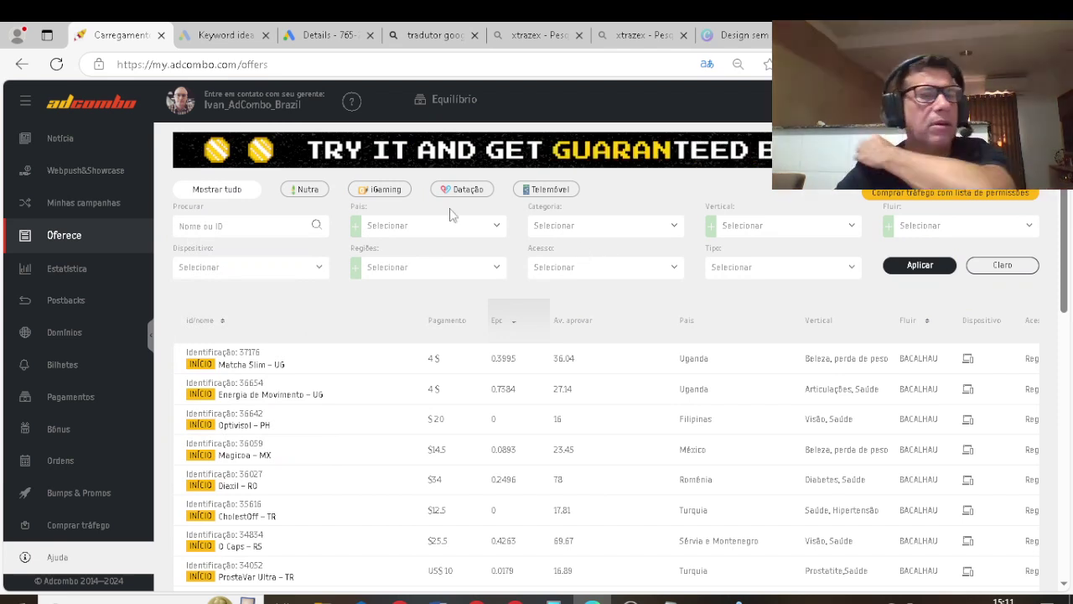
# - Switch to the Google Ads conversion details and open the overview of the Keranity Indonesia campaign
pyautogui.click(412, 38)
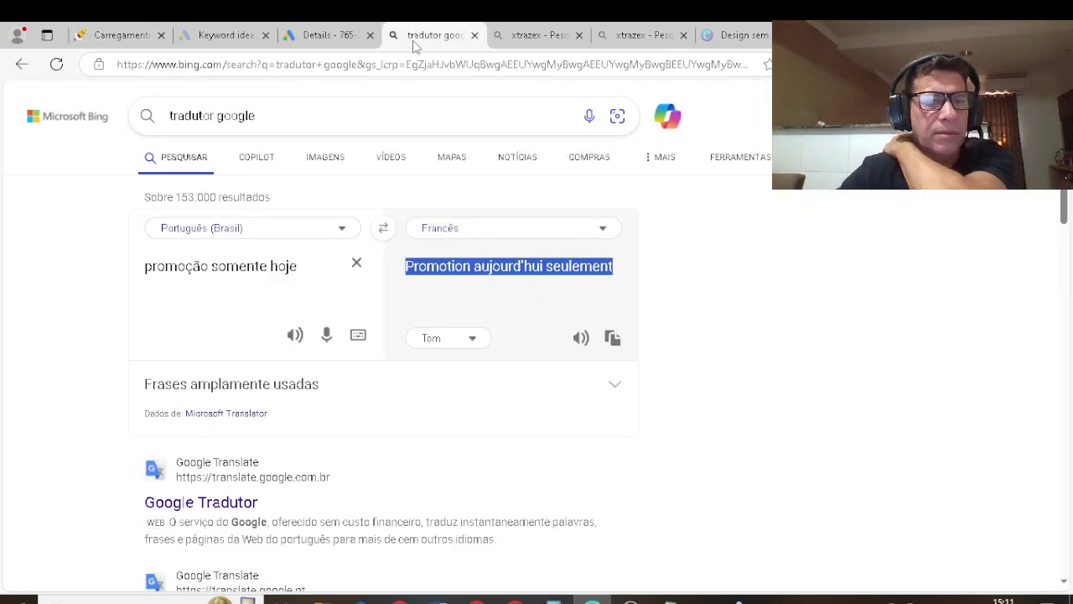
pyautogui.click(318, 40)
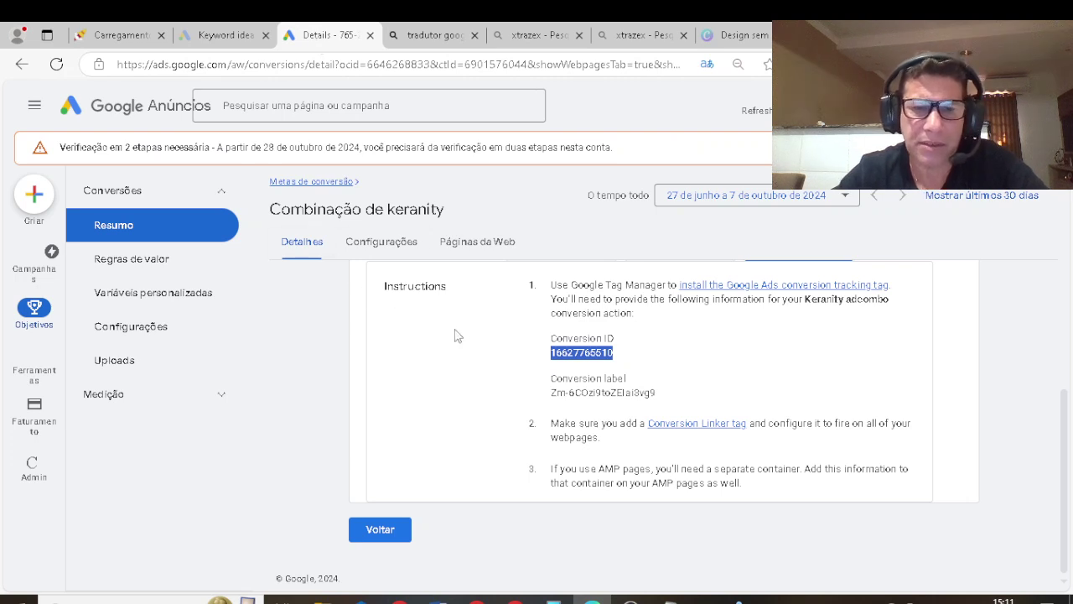
pyautogui.scroll(3, 624, 390)
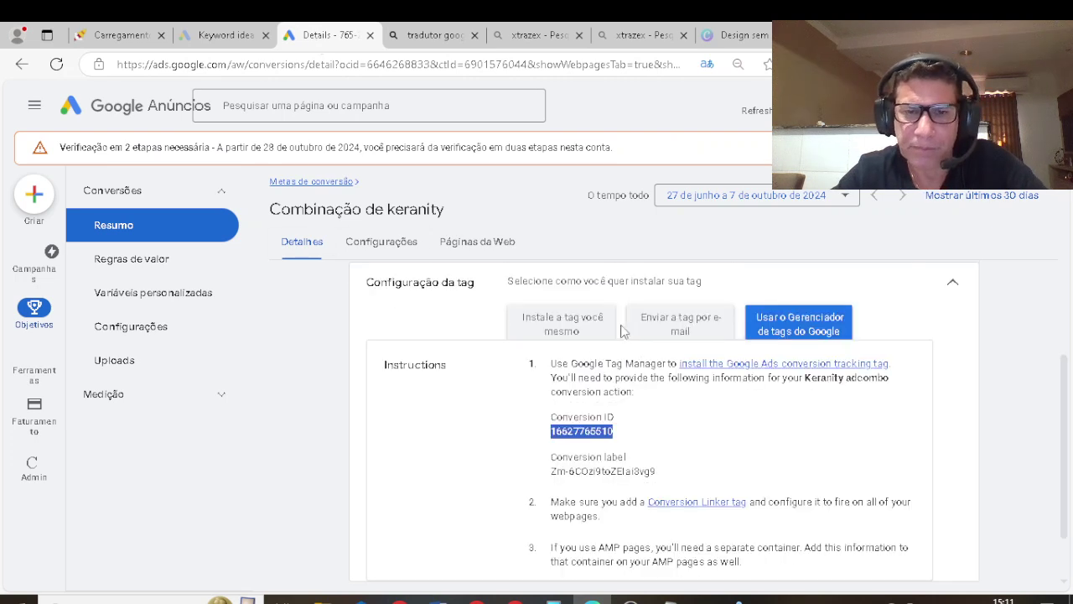
pyautogui.scroll(2, 606, 404)
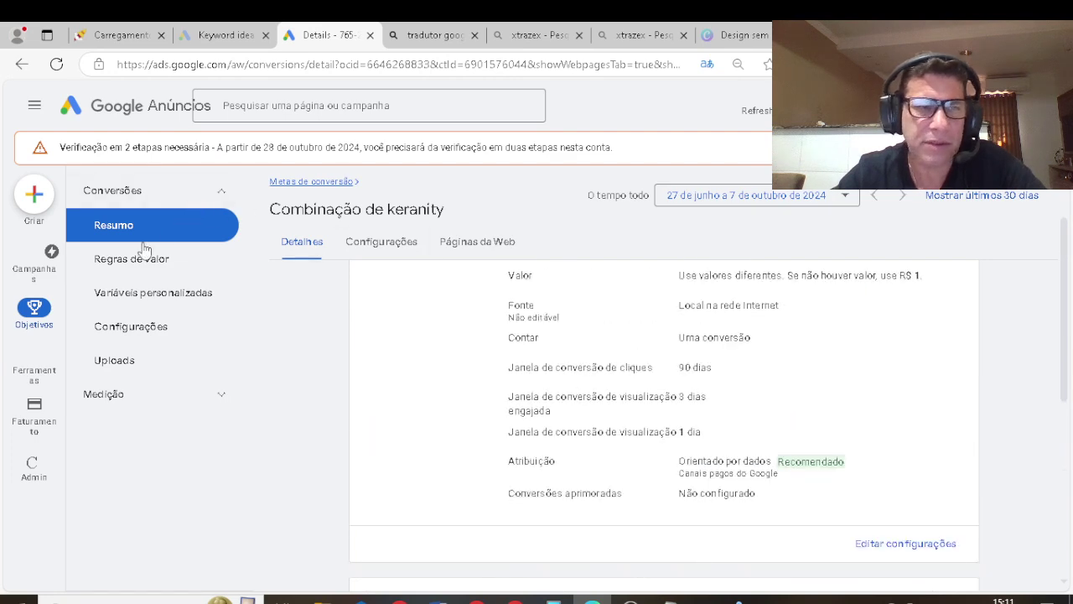
pyautogui.moveTo(32, 269)
pyautogui.click(126, 196)
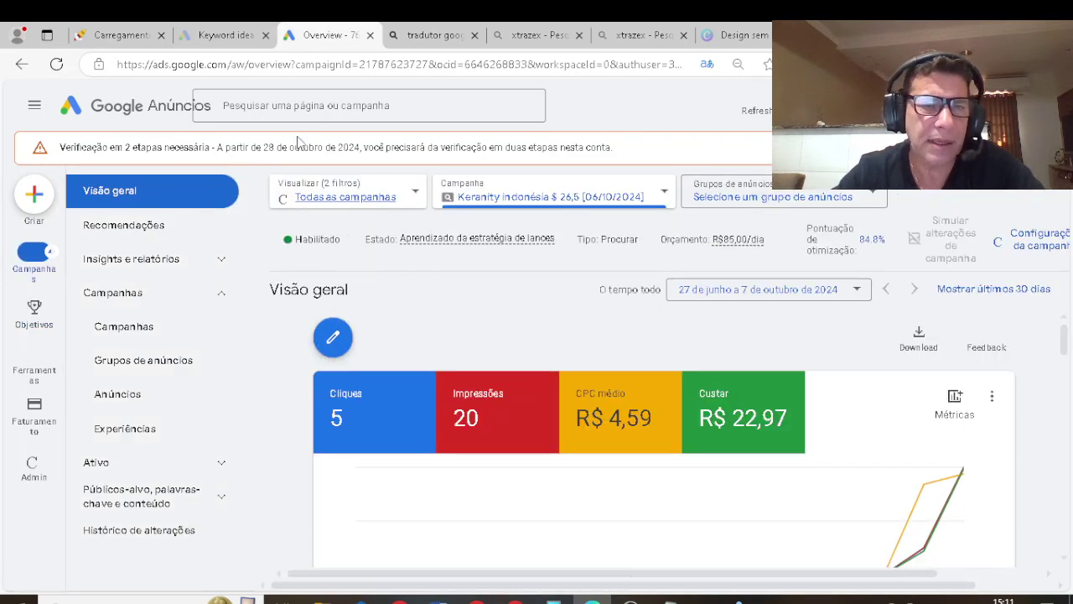
# - Return to the AdCombo offers list and filter it by the offer name keranity
pyautogui.click(117, 35)
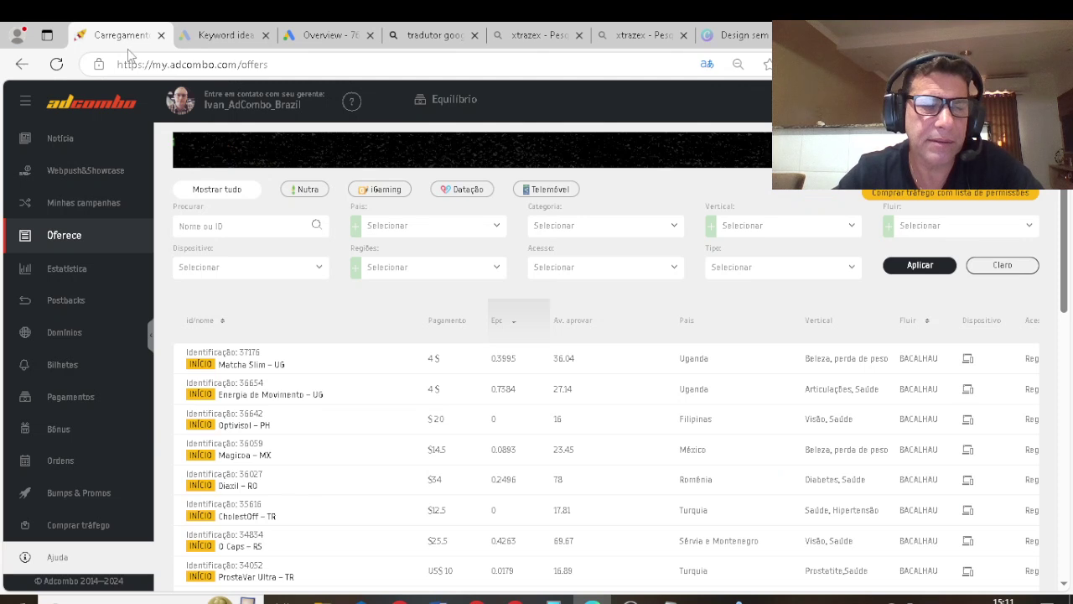
pyautogui.click(227, 224)
pyautogui.write('ker')
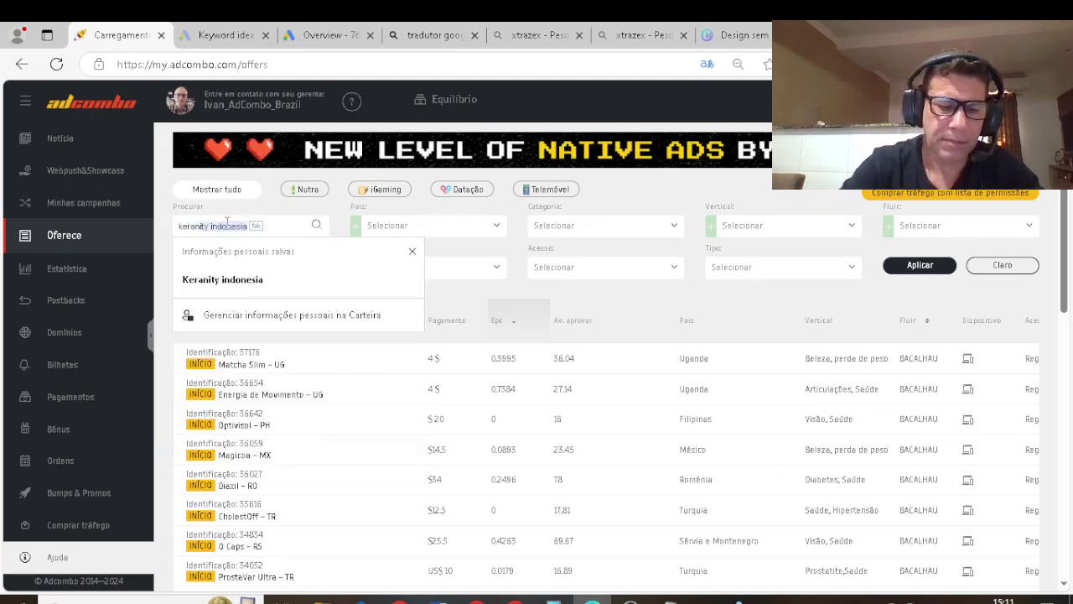
pyautogui.write('anity')
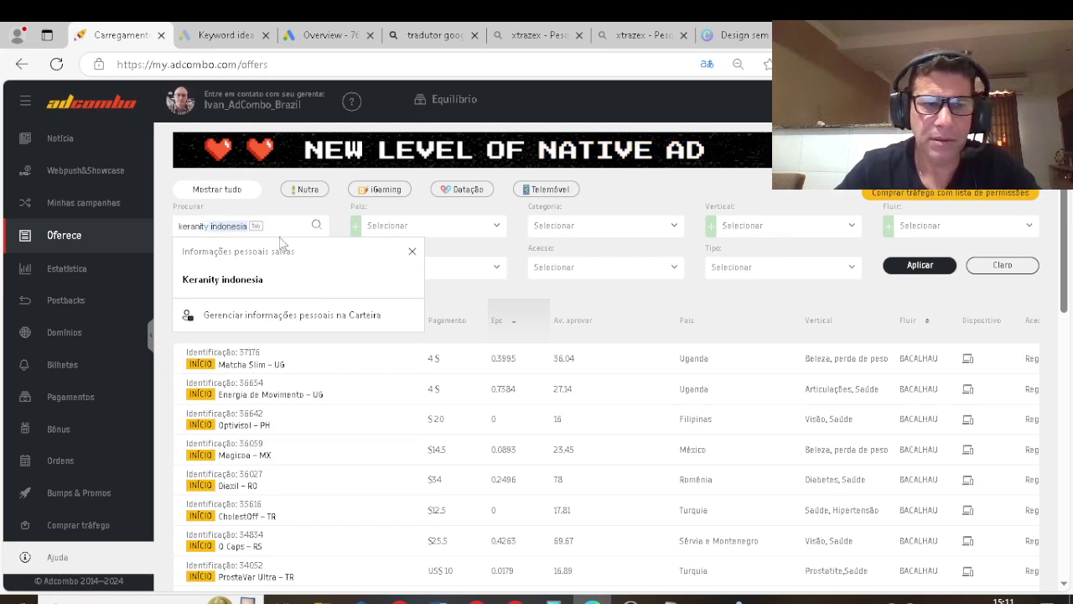
pyautogui.press('Delete')
pyautogui.click(926, 270)
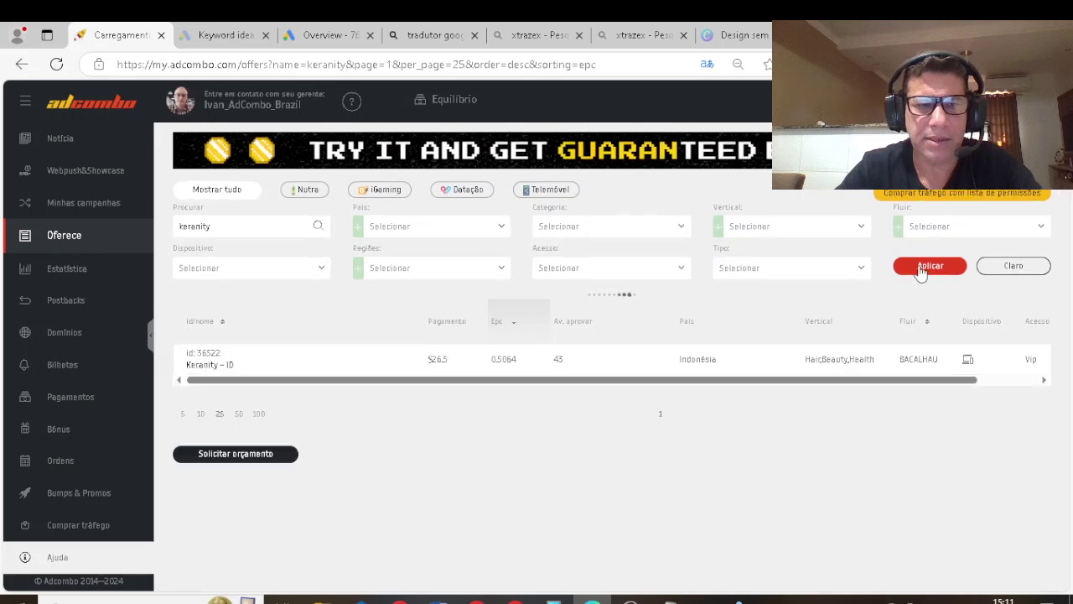
# - Open the Keranity – ID offer and review the pixel code for successful leads in its Postback/Pixel settings
pyautogui.click(231, 365)
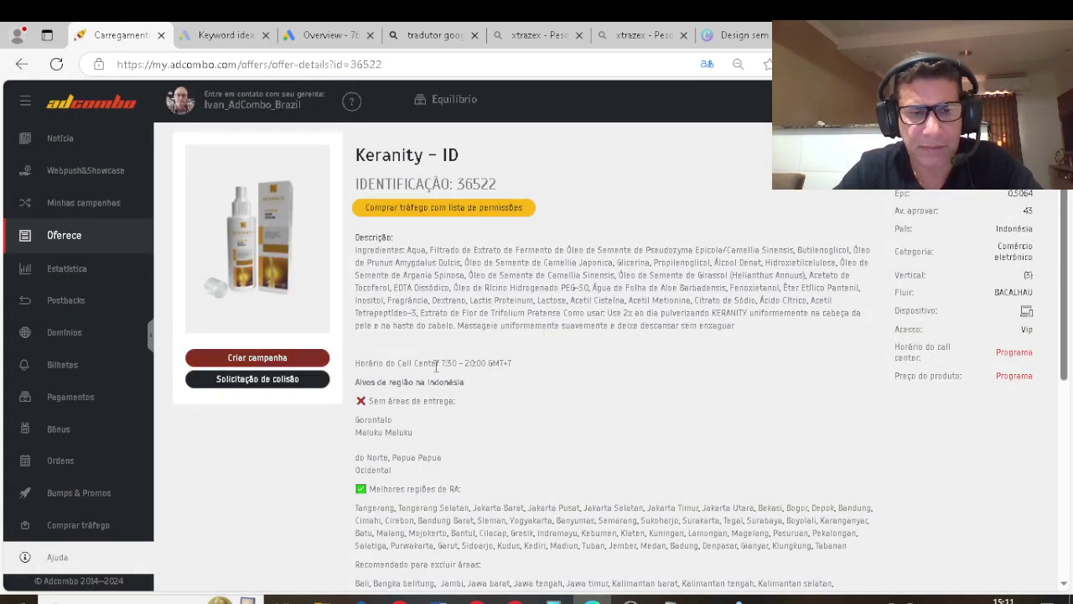
pyautogui.scroll(-5, 453, 387)
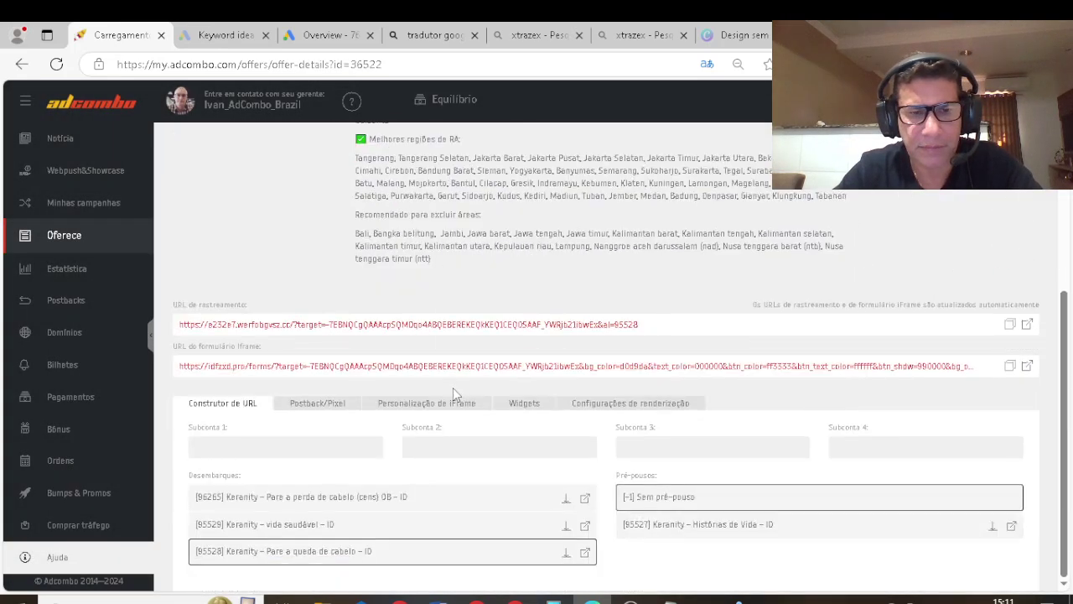
pyautogui.click(306, 404)
pyautogui.scroll(-4, 361, 394)
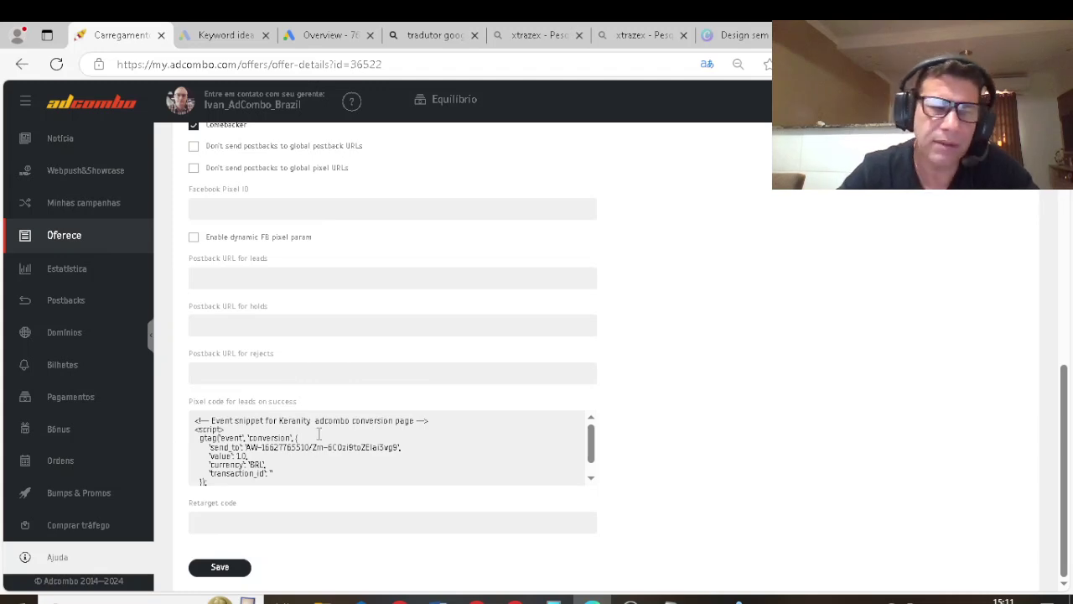
pyautogui.scroll(3, 546, 336)
pyautogui.scroll(2, 545, 337)
pyautogui.scroll(-5, 335, 402)
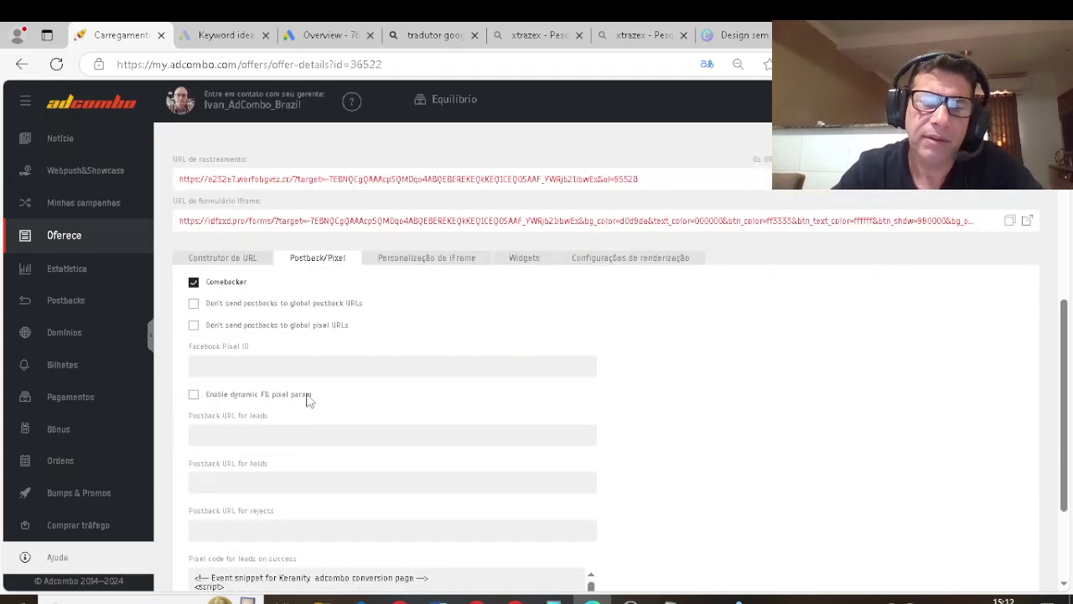
pyautogui.scroll(-2, 383, 477)
pyautogui.scroll(3, 385, 469)
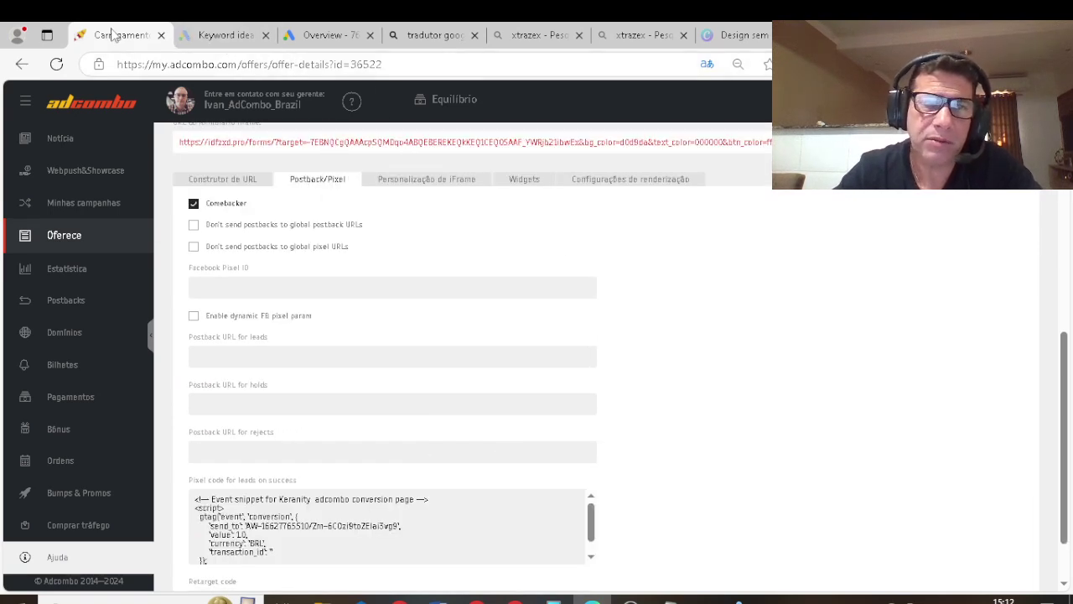
# - Reopen the unfiltered AdCombo offers list, look through the offers, and view the account manager's contact details
pyautogui.click(77, 240)
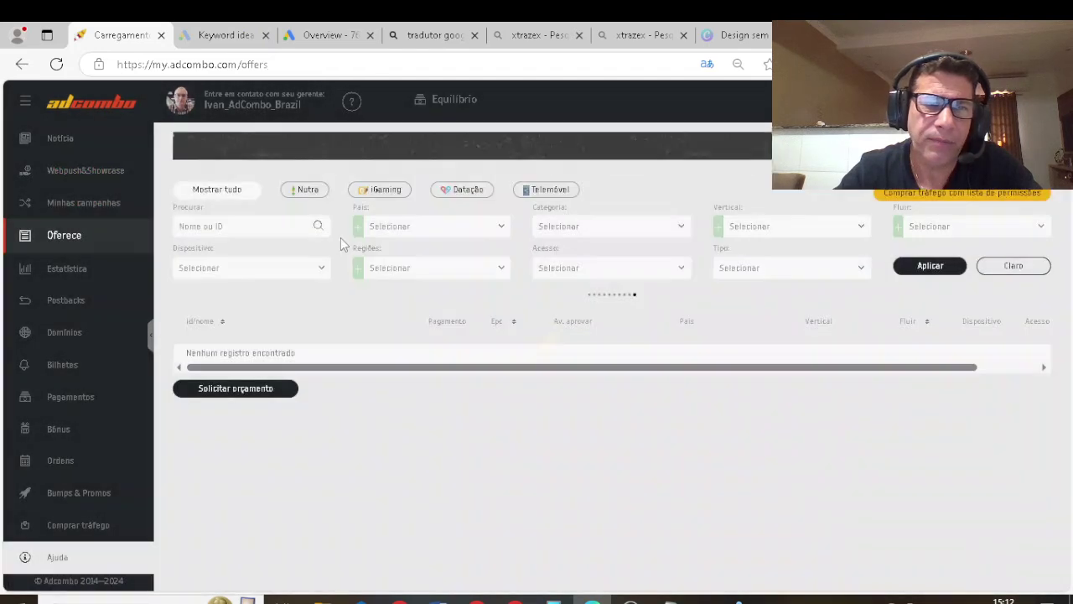
pyautogui.scroll(-4, 395, 377)
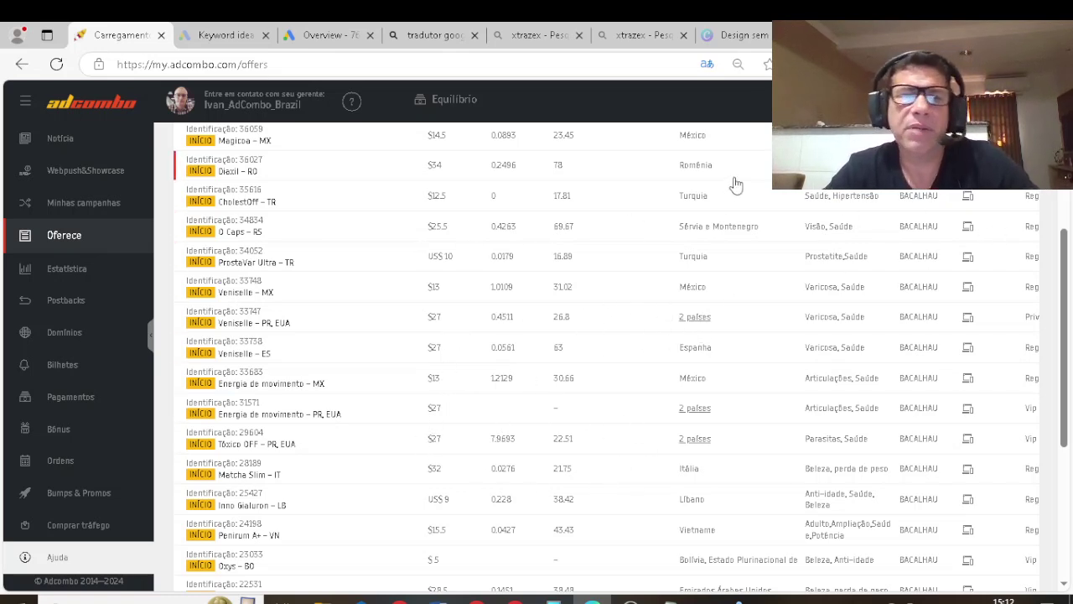
pyautogui.moveTo(421, 127)
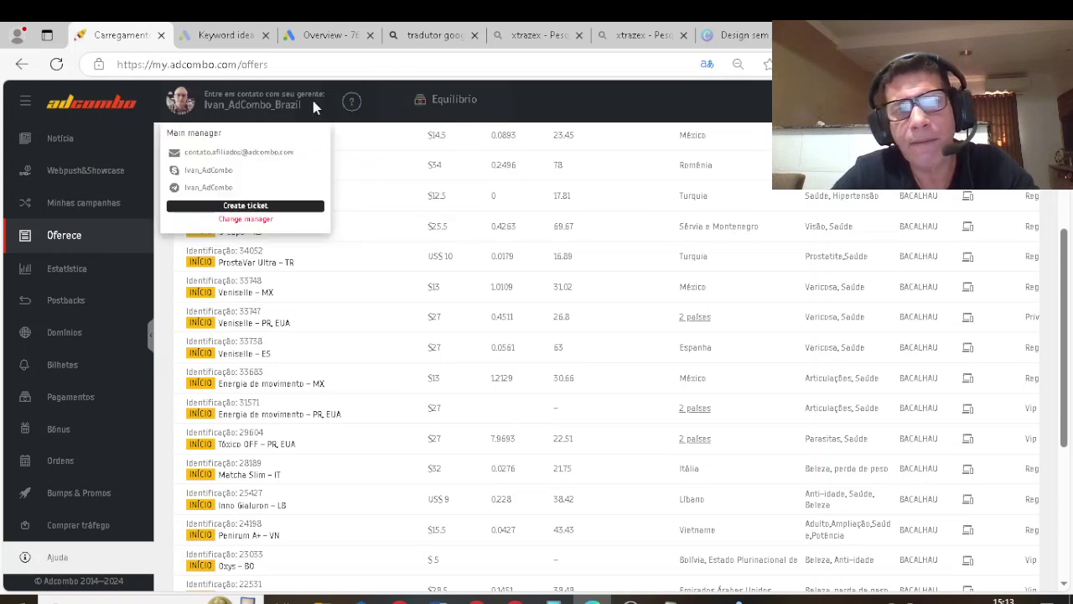
pyautogui.moveTo(382, 184)
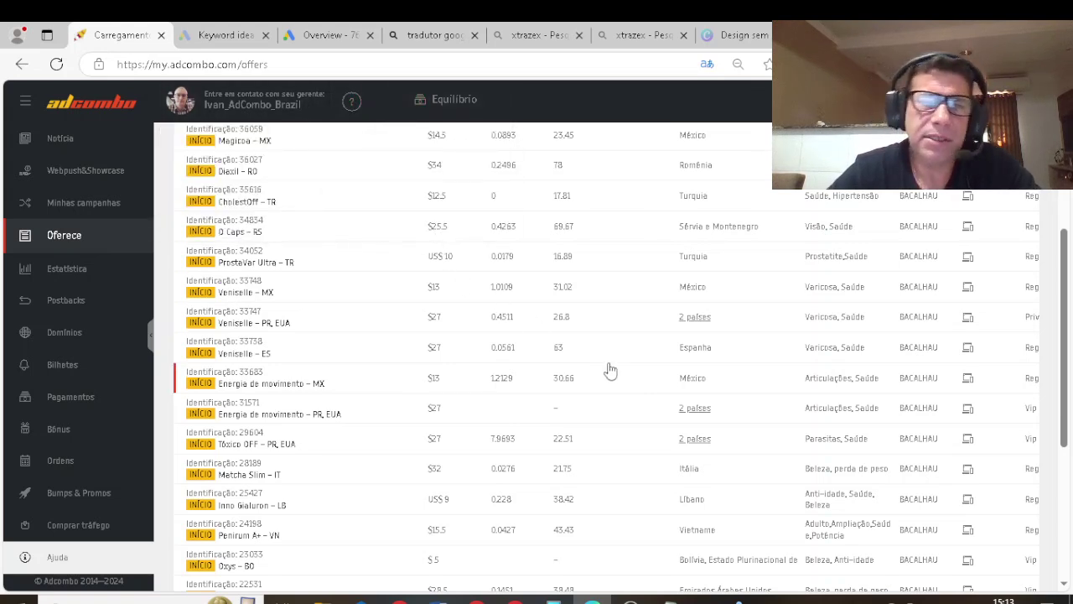